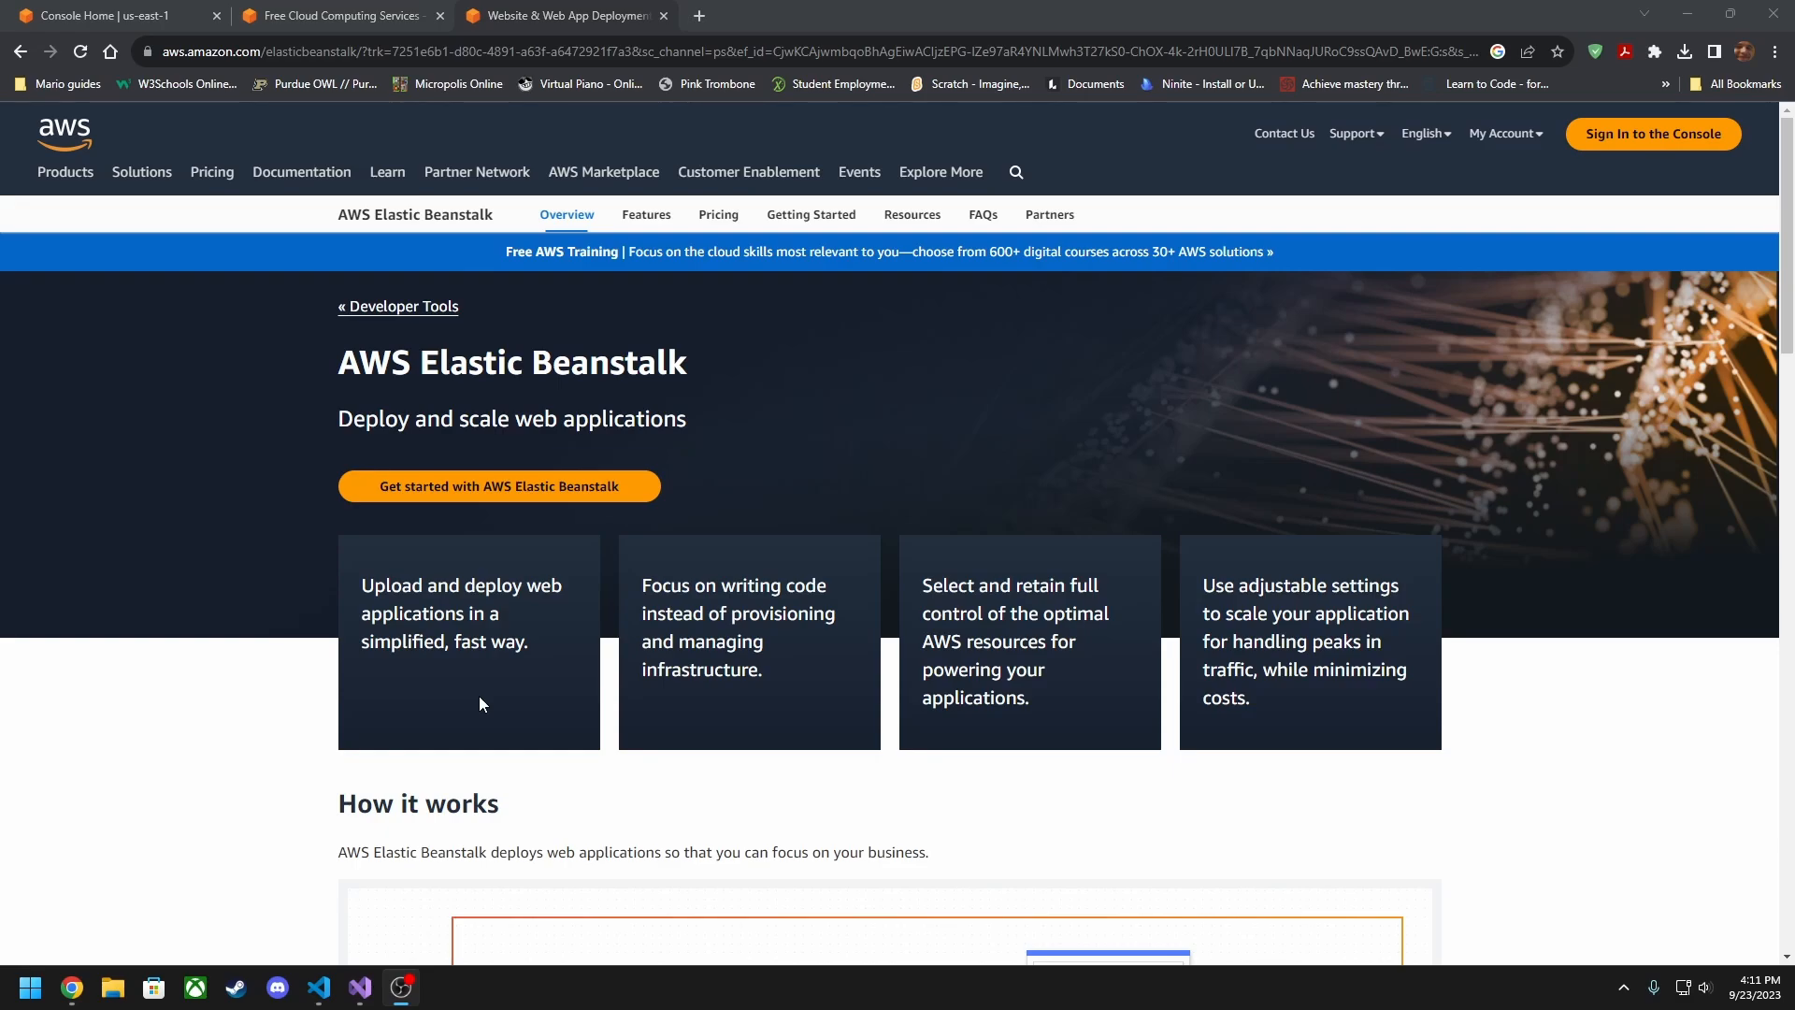
Review the AWS Elastic Beanstalk overview page, including its How it works diagram
{"action": "scroll", "coordinate": [547, 687], "scroll_direction": "down", "scroll_amount": 1}
{"action": "scroll", "coordinate": [376, 468], "scroll_direction": "up", "scroll_amount": 1}
{"action": "scroll", "coordinate": [584, 671], "scroll_direction": "down", "scroll_amount": 6}
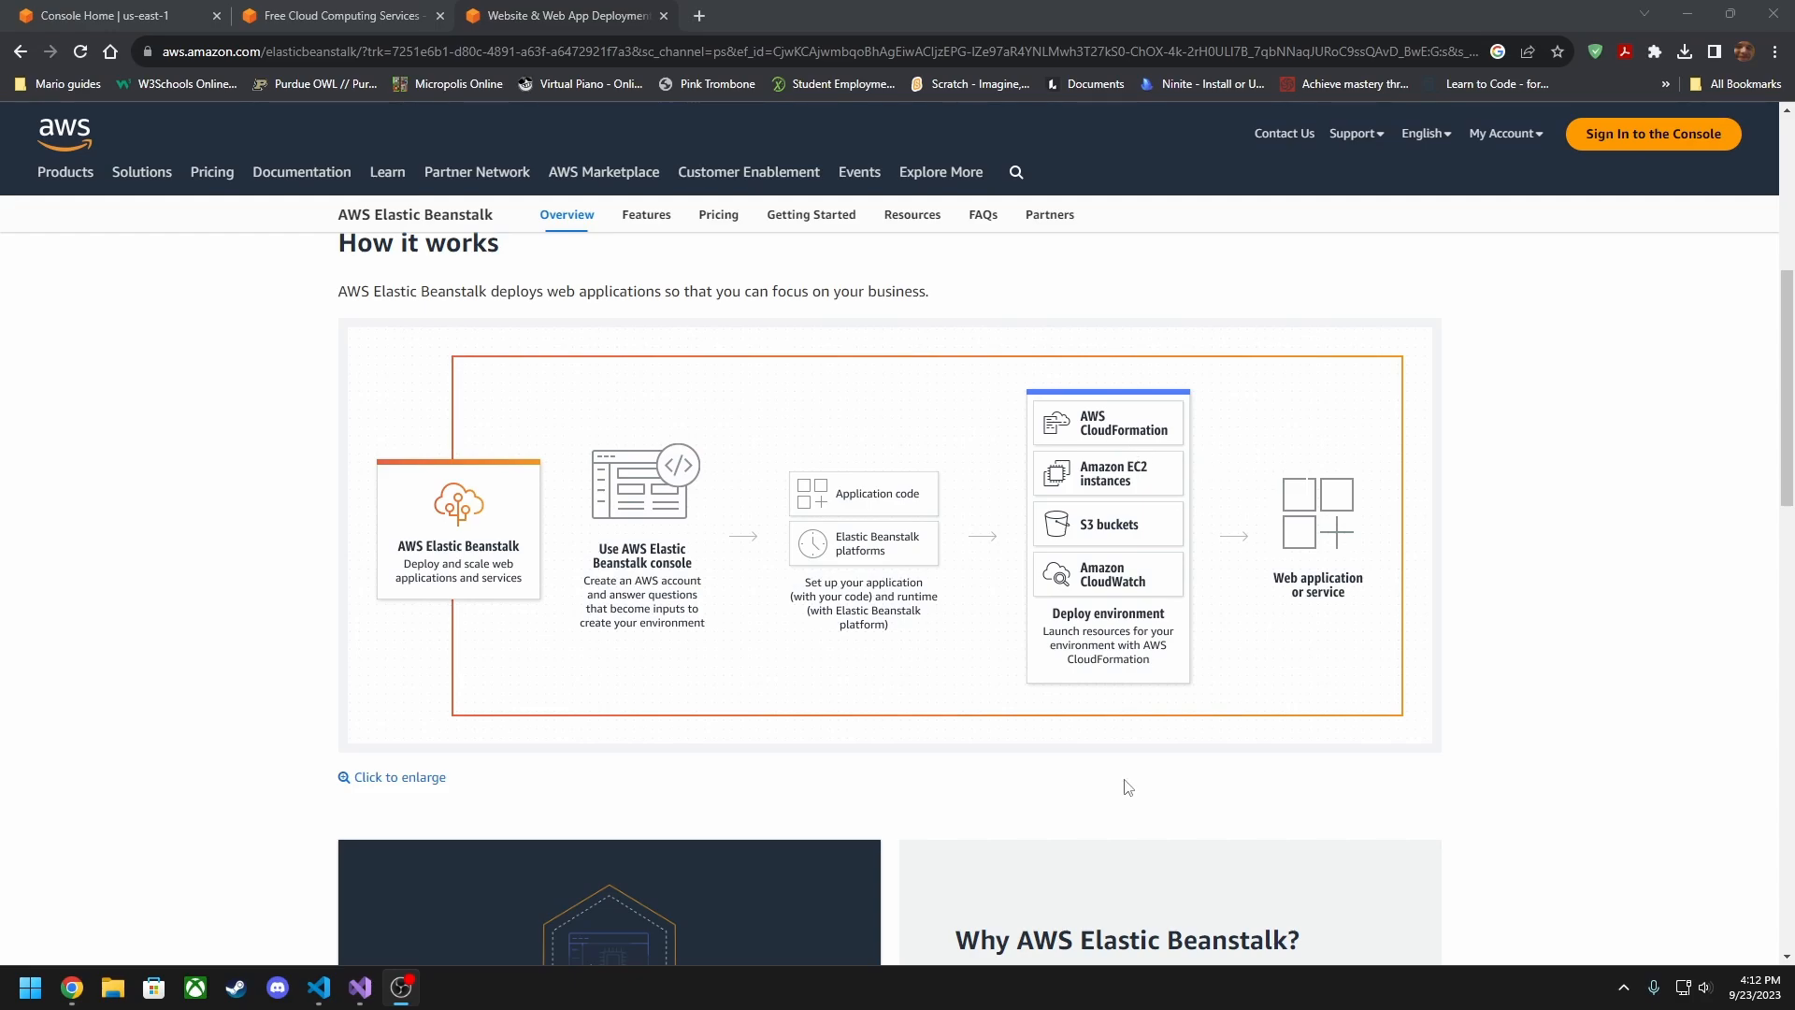
{"action": "scroll", "coordinate": [1126, 787], "scroll_direction": "down", "scroll_amount": 1}
{"action": "scroll", "coordinate": [1125, 789], "scroll_direction": "up", "scroll_amount": 7}
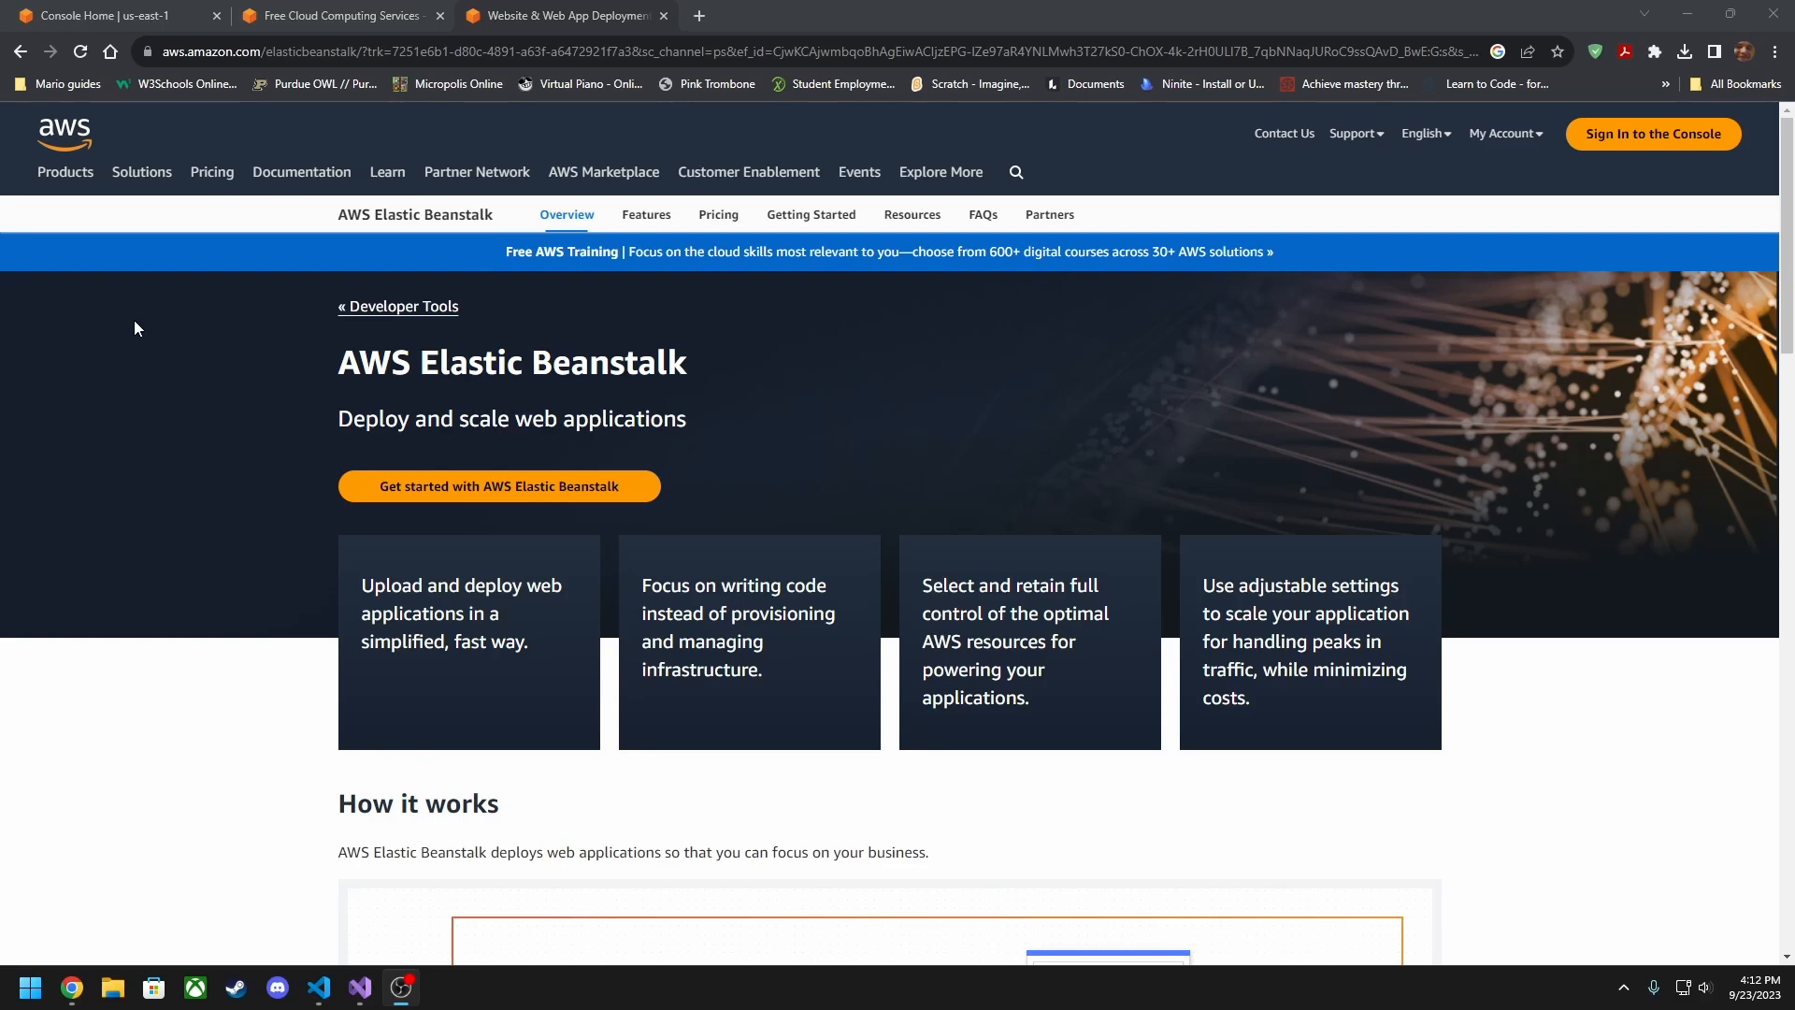
Switch to the AWS Free Tier page and review the offer types and the Amazon EC2 free tier details
{"action": "left_click", "coordinate": [303, 15]}
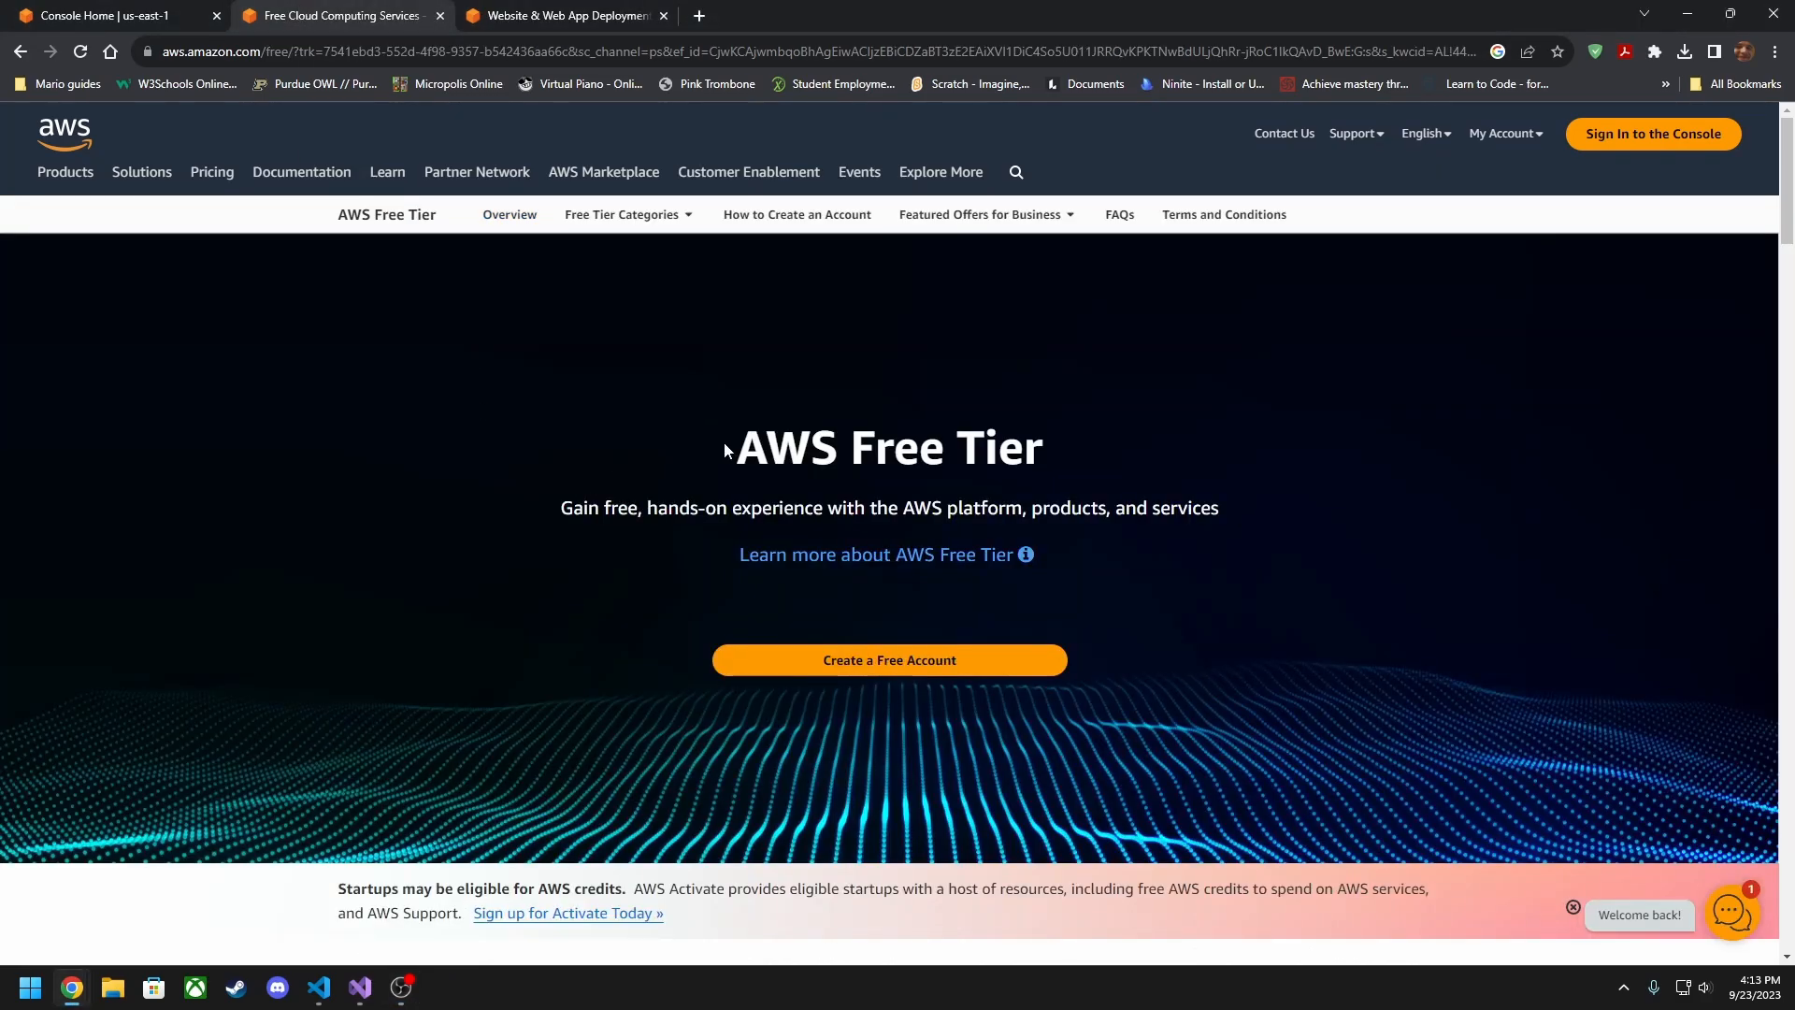
{"action": "scroll", "coordinate": [748, 453], "scroll_direction": "down", "scroll_amount": 4}
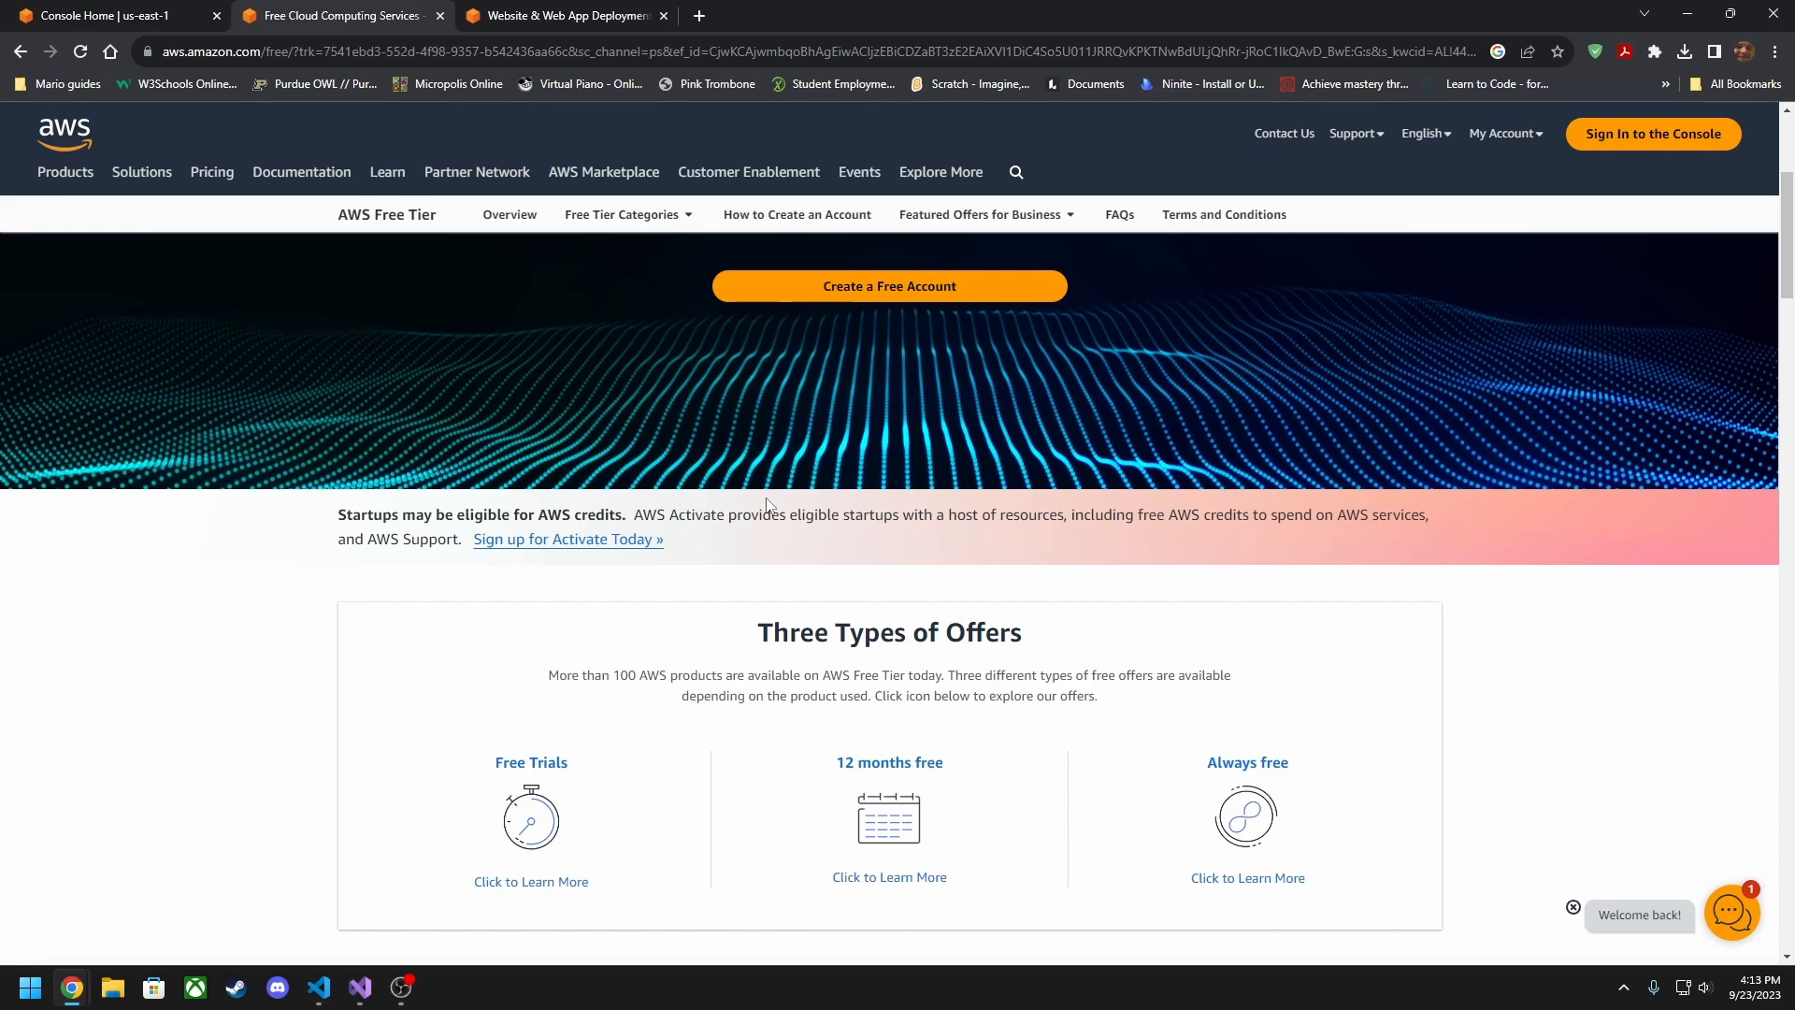
{"action": "scroll", "coordinate": [767, 505], "scroll_direction": "down", "scroll_amount": 2}
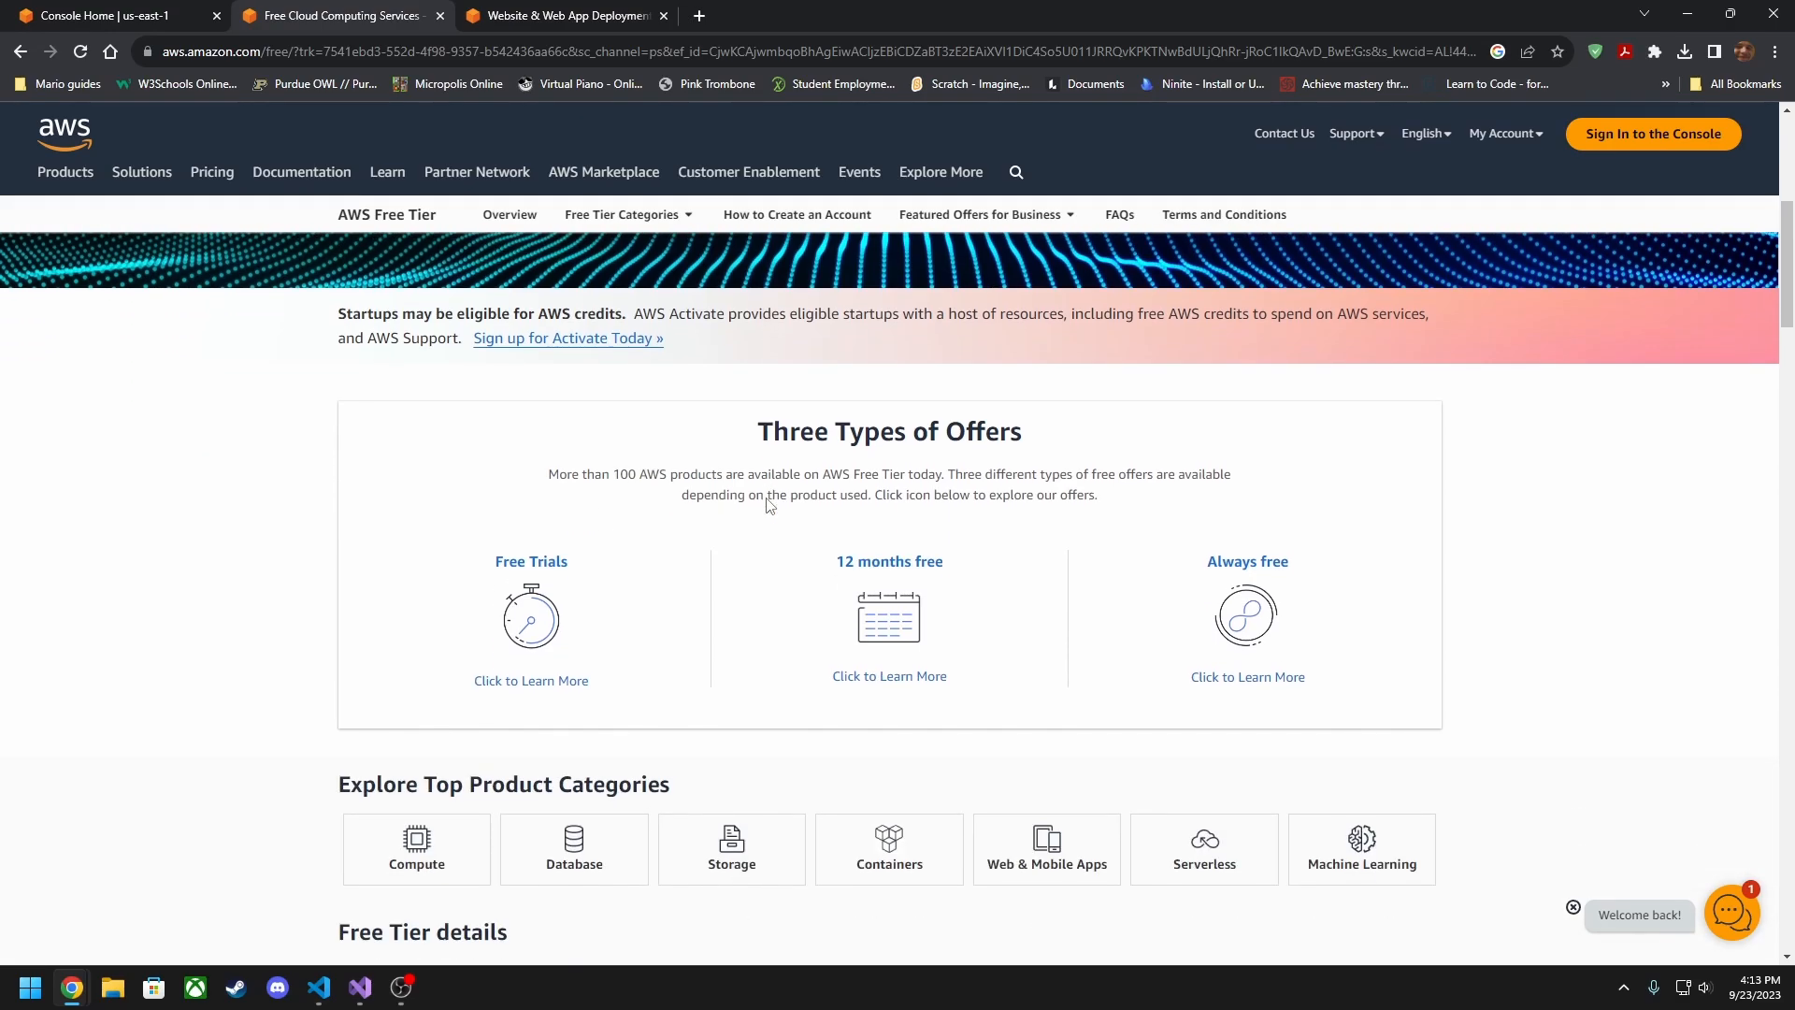
{"action": "scroll", "coordinate": [768, 505], "scroll_direction": "down", "scroll_amount": 4}
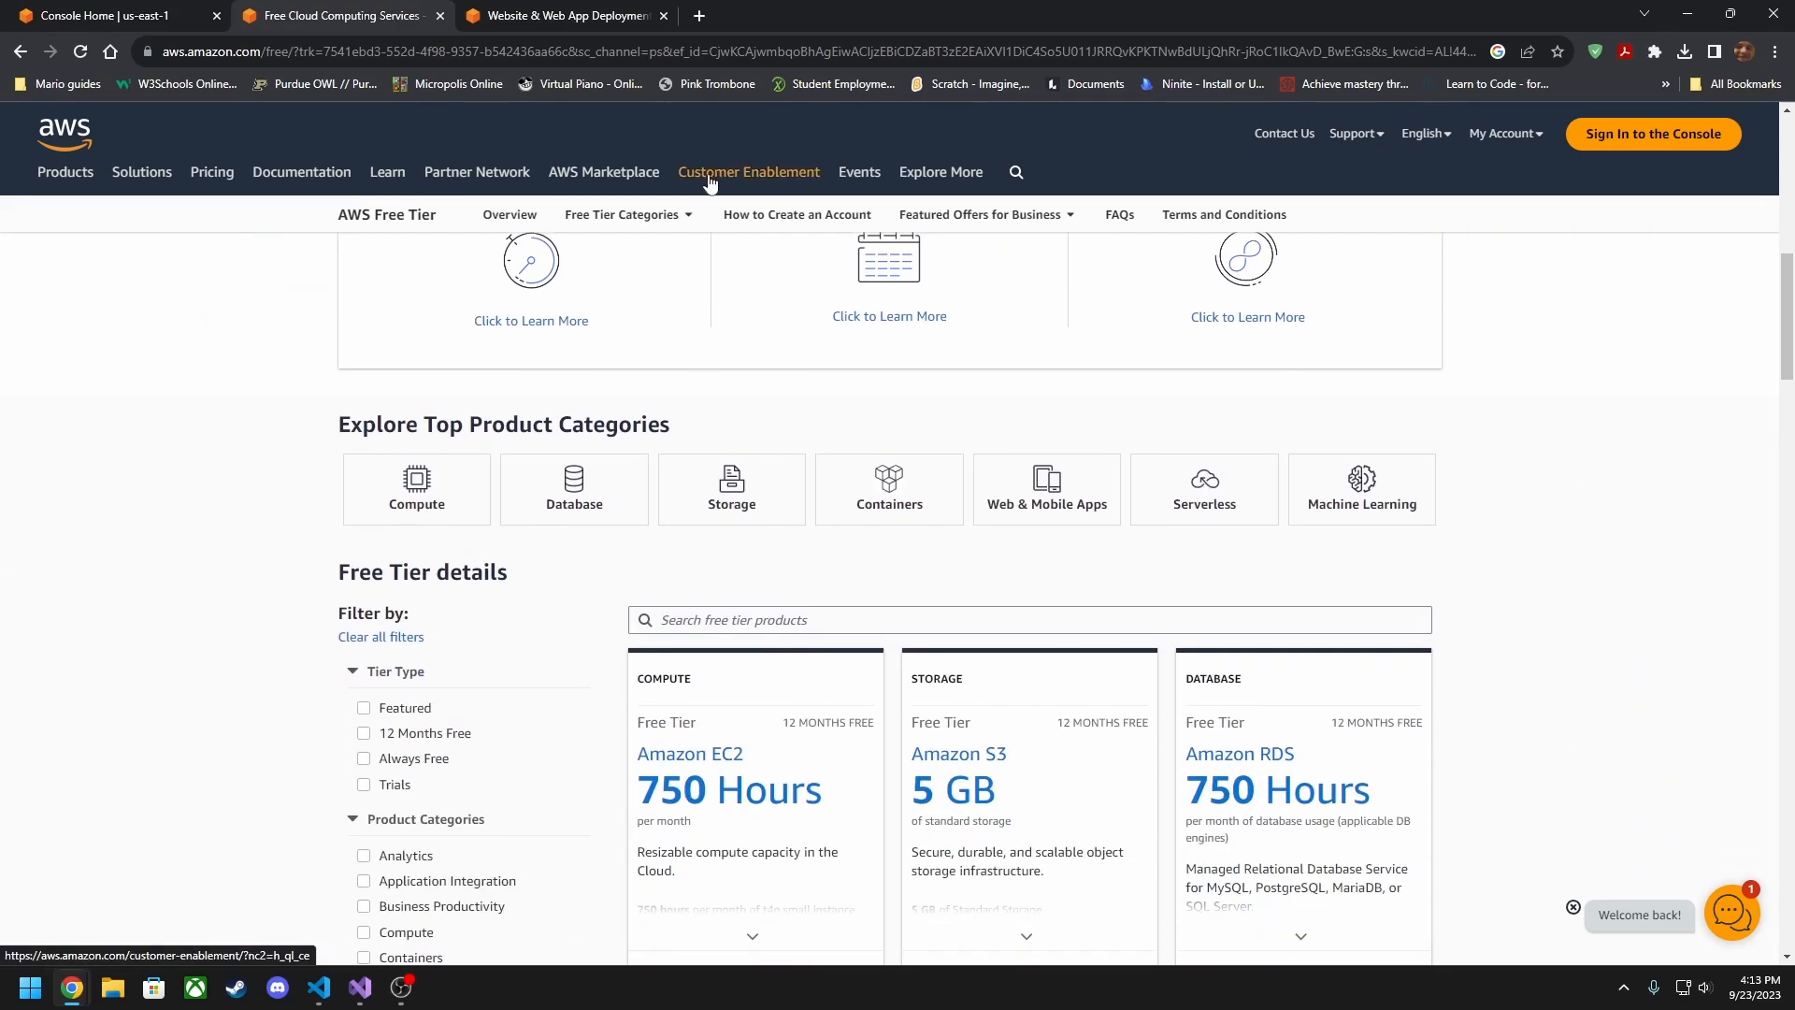
{"action": "scroll", "coordinate": [713, 523], "scroll_direction": "down", "scroll_amount": 2}
{"action": "mouse_move", "coordinate": [751, 573]}
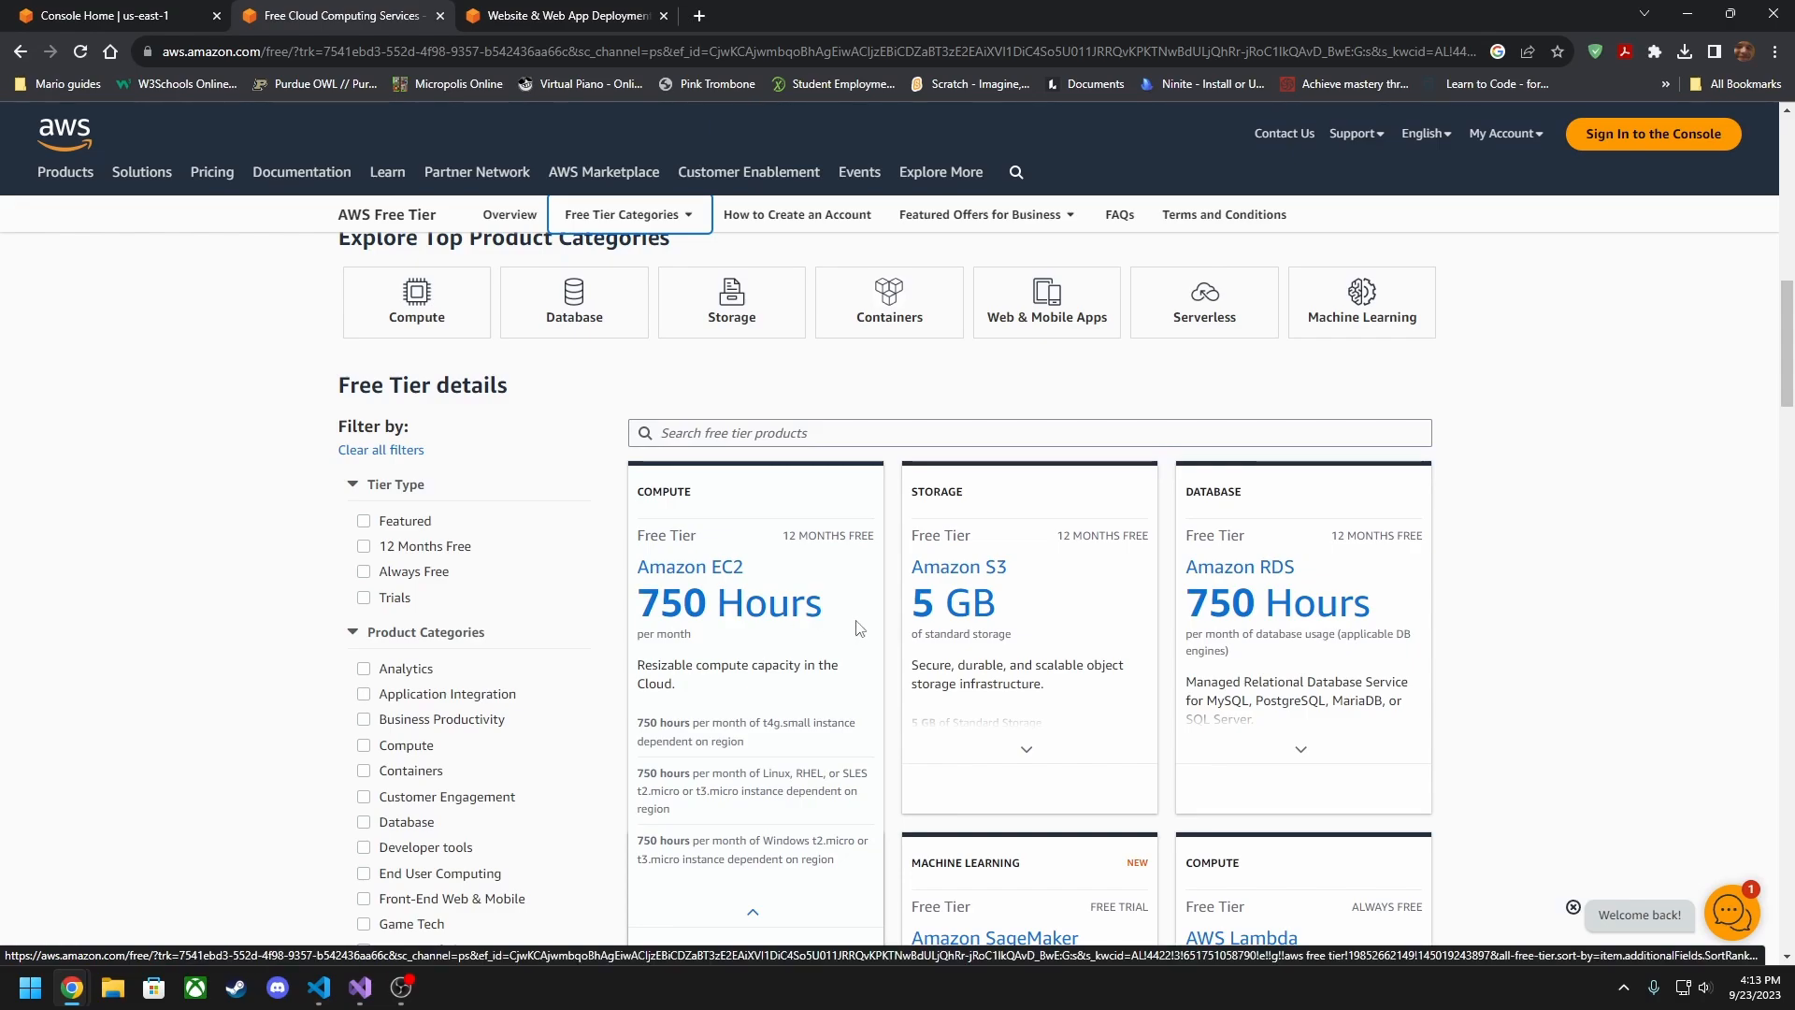
{"action": "scroll", "coordinate": [458, 520], "scroll_direction": "up", "scroll_amount": 10}
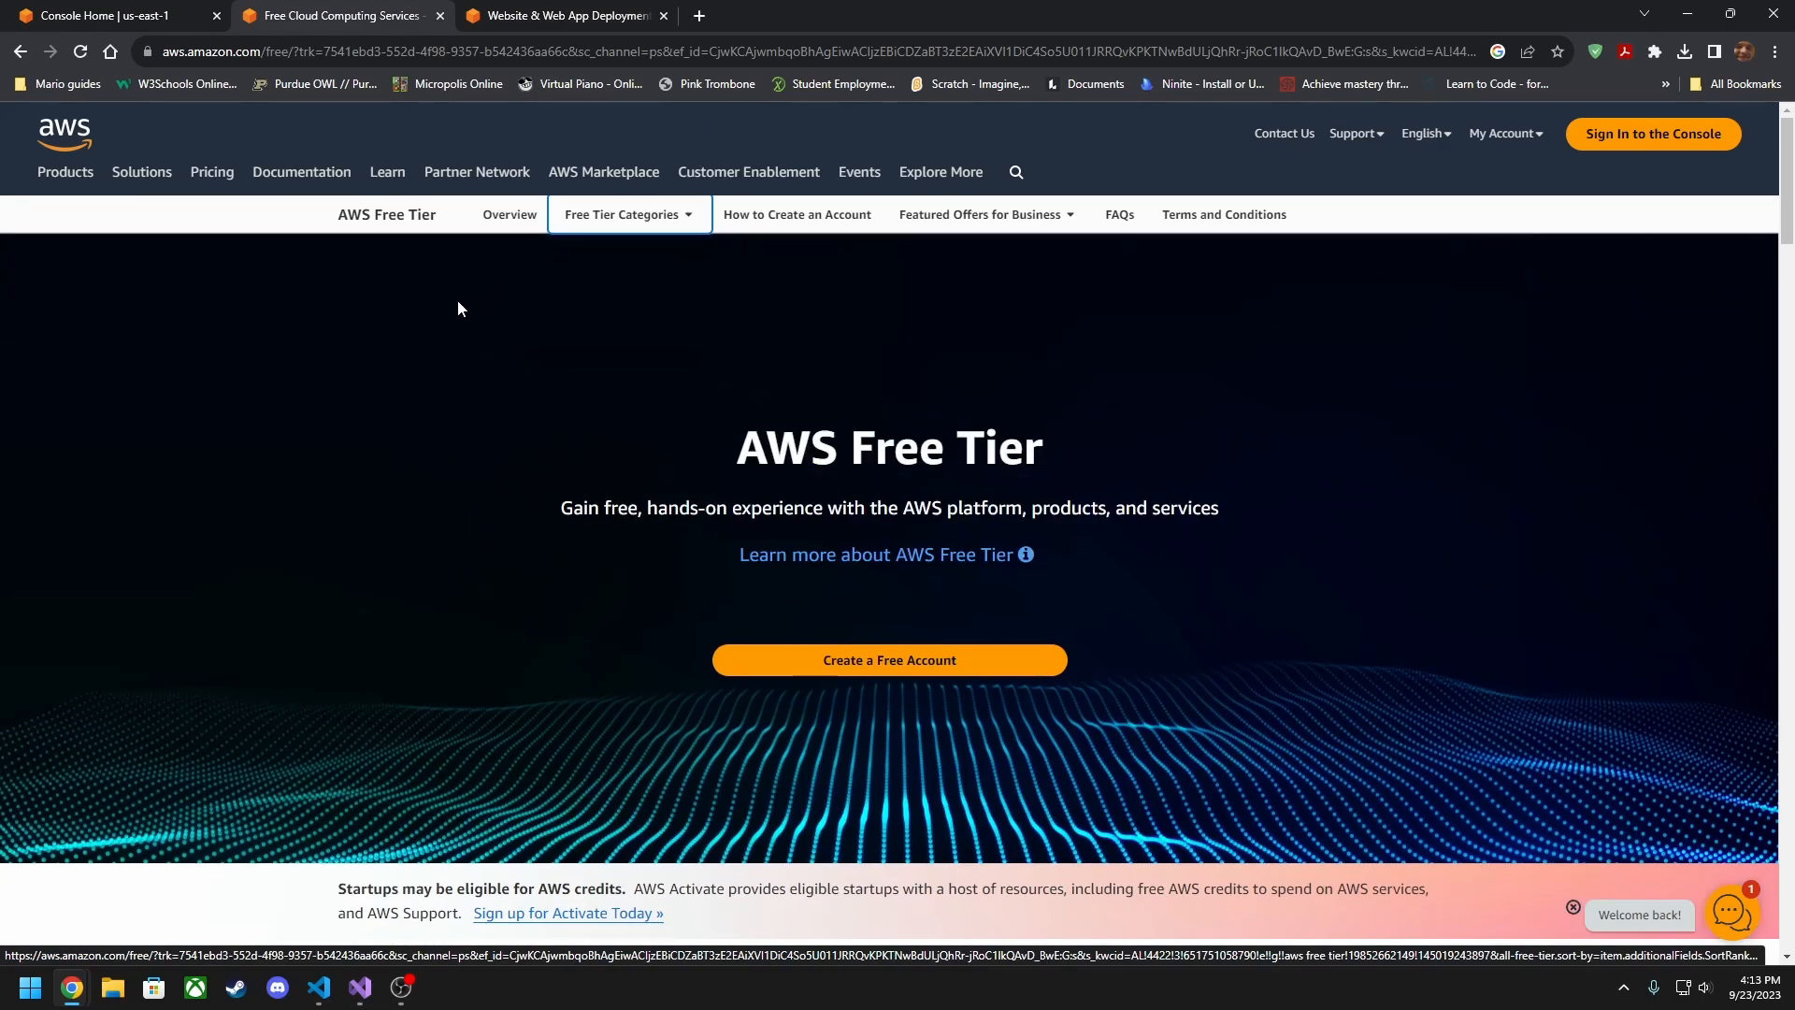
Switch to Visual Studio and search the extension manager for "aws" to check AWS Toolkit for Visual Studio 2022
{"action": "mouse_move", "coordinate": [360, 988]}
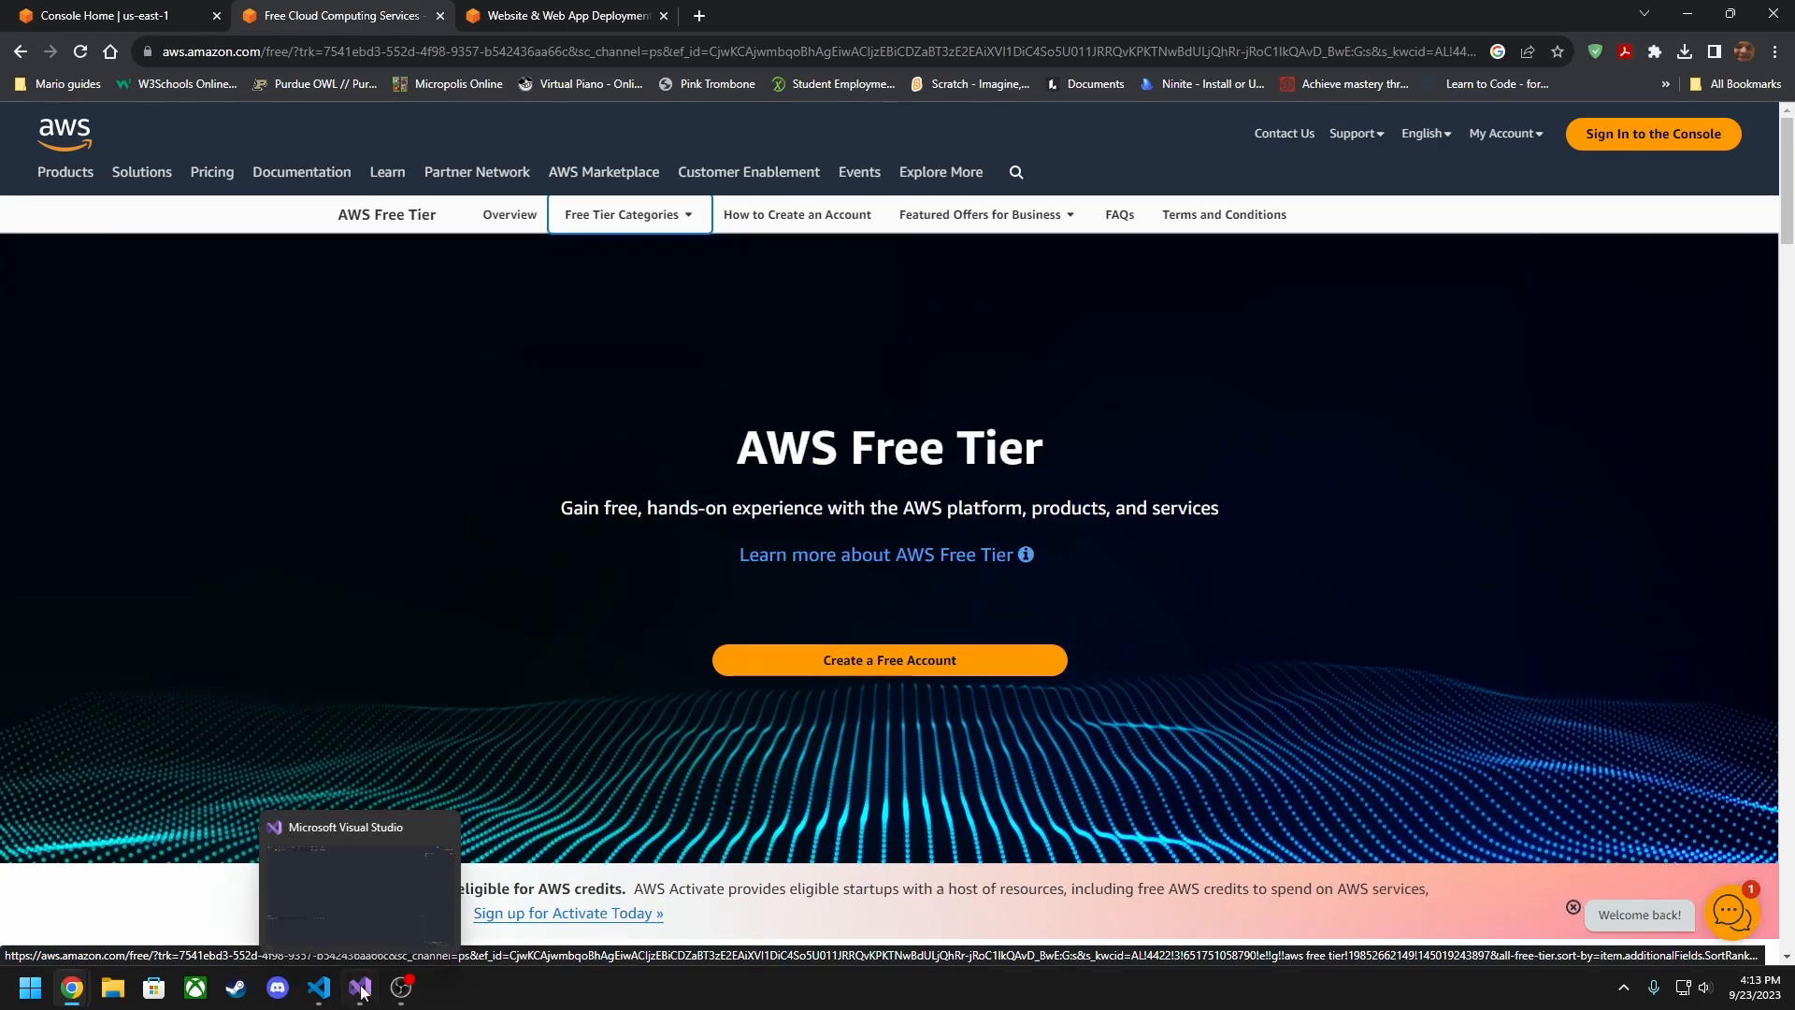
{"action": "left_click", "coordinate": [385, 905]}
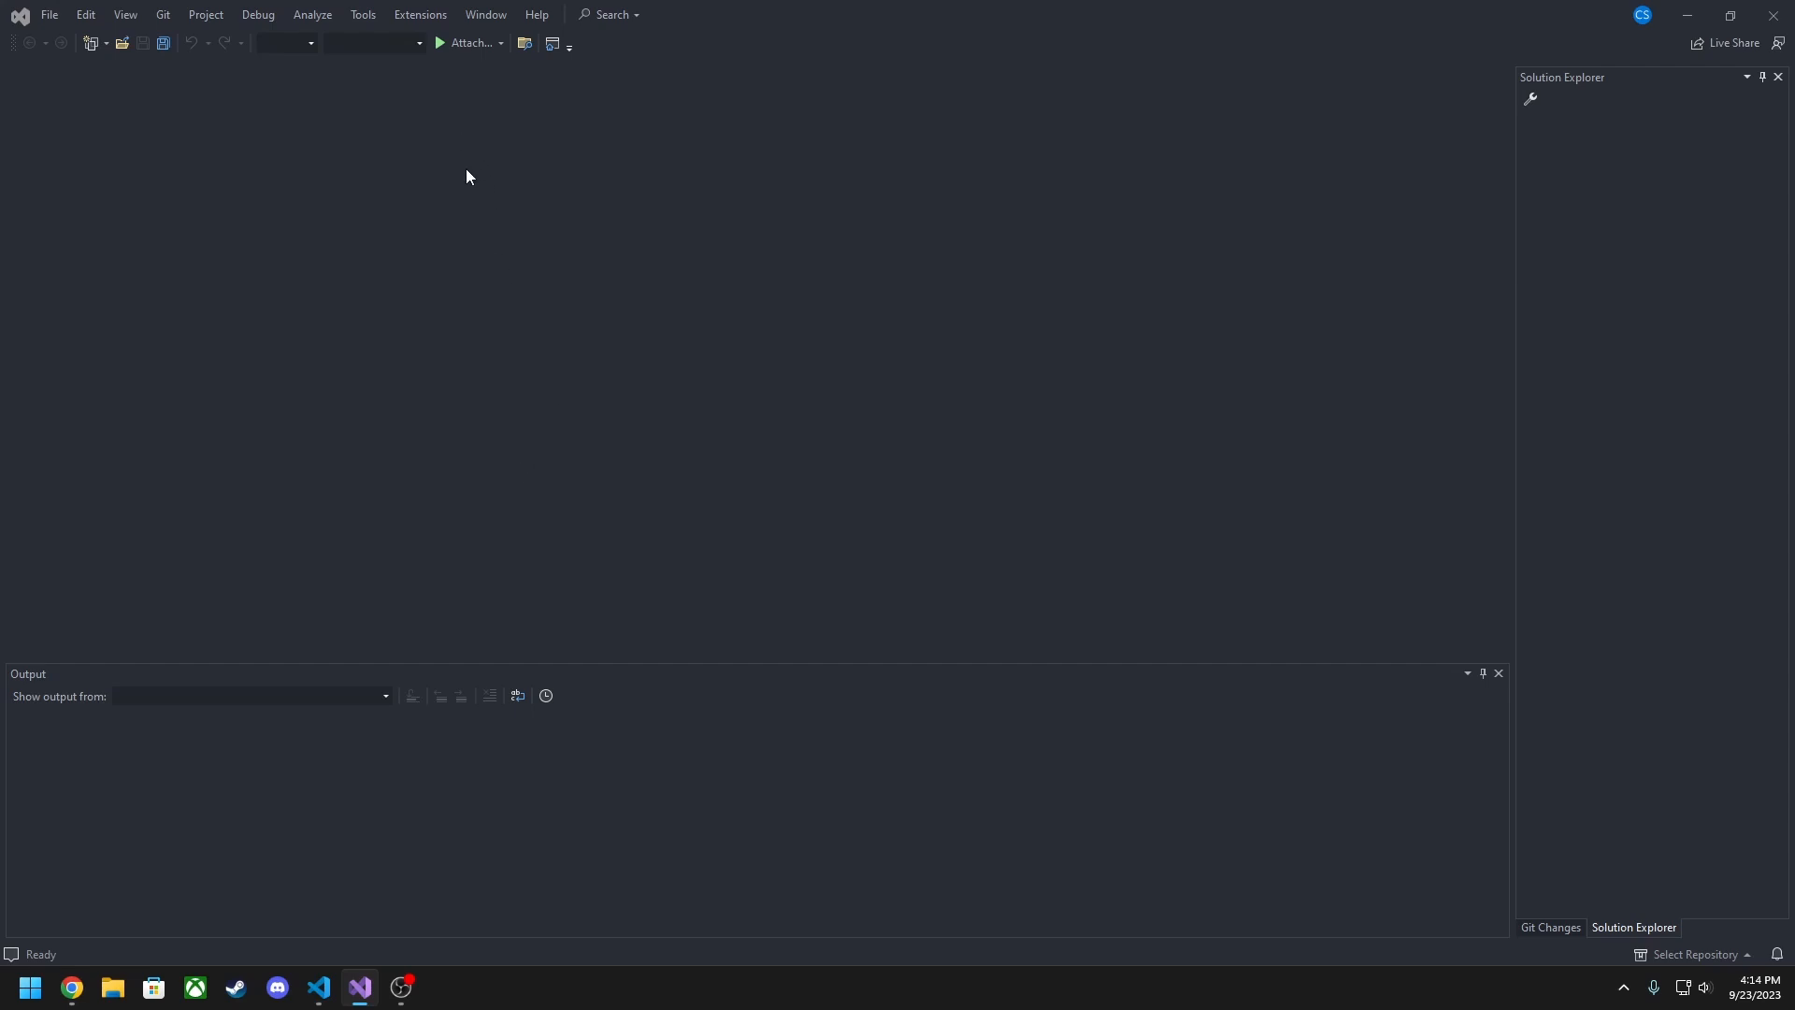
{"action": "left_click", "coordinate": [440, 16]}
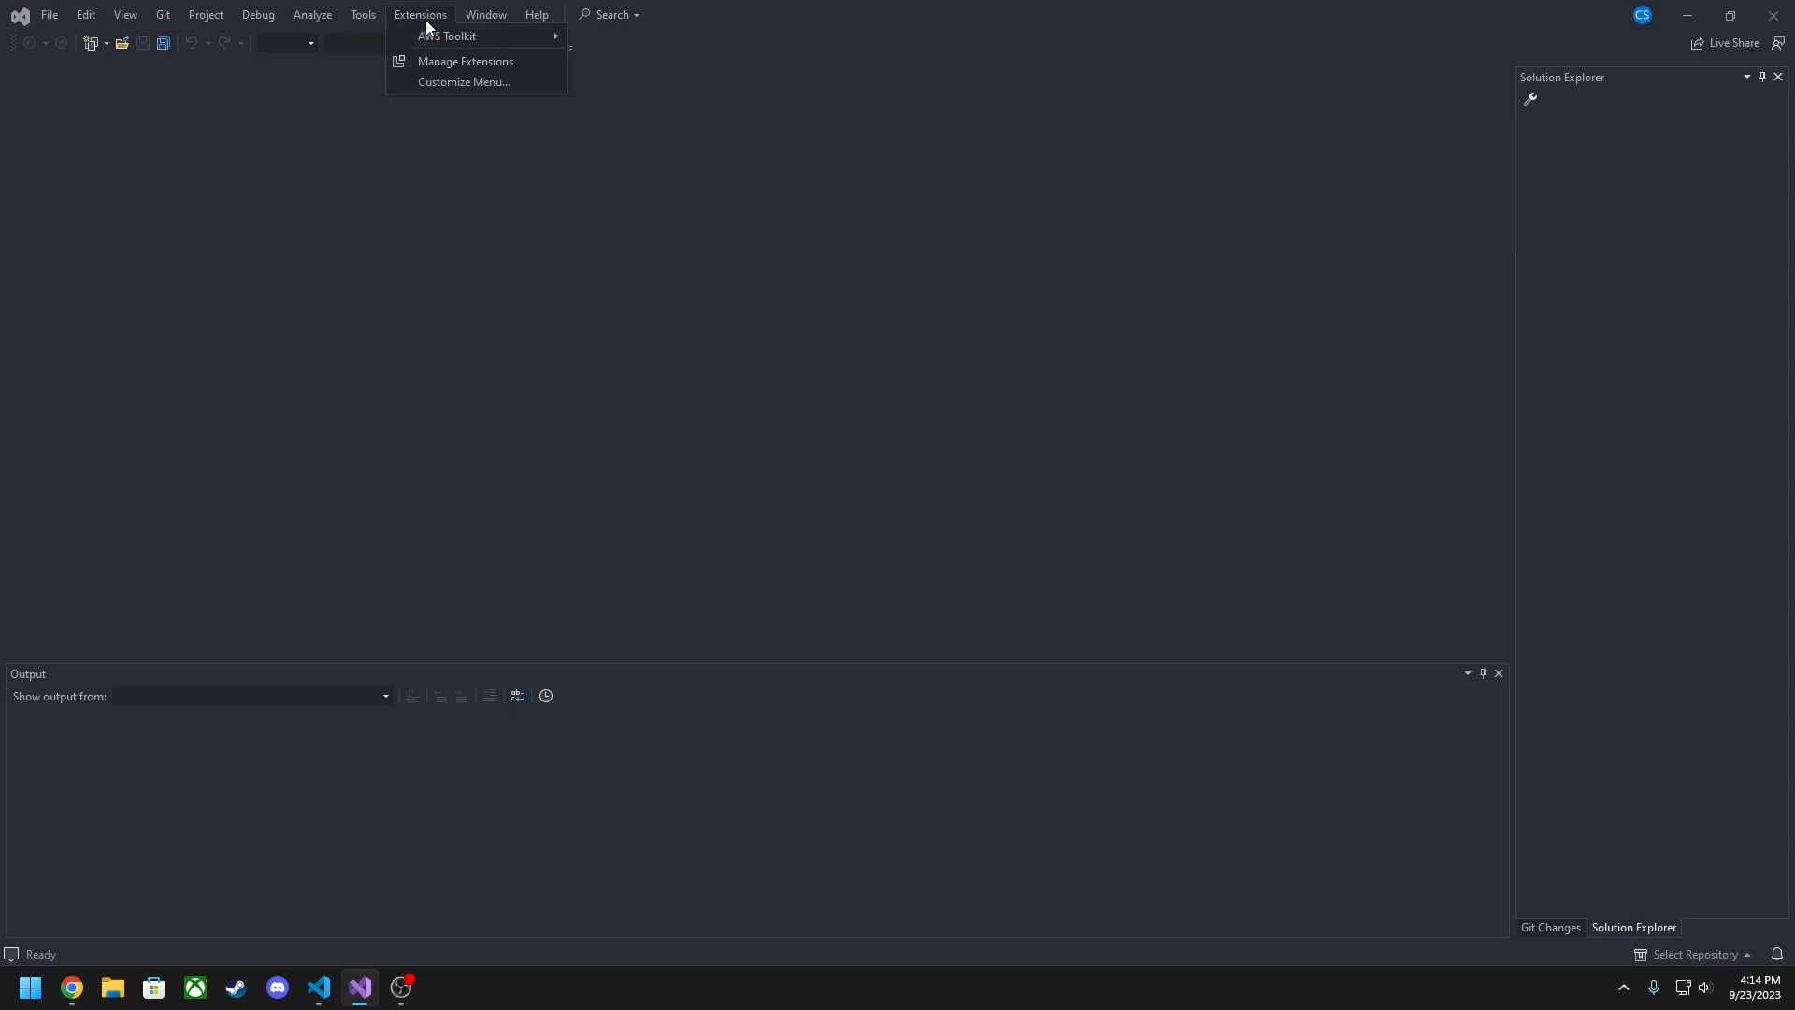
{"action": "left_click", "coordinate": [436, 65]}
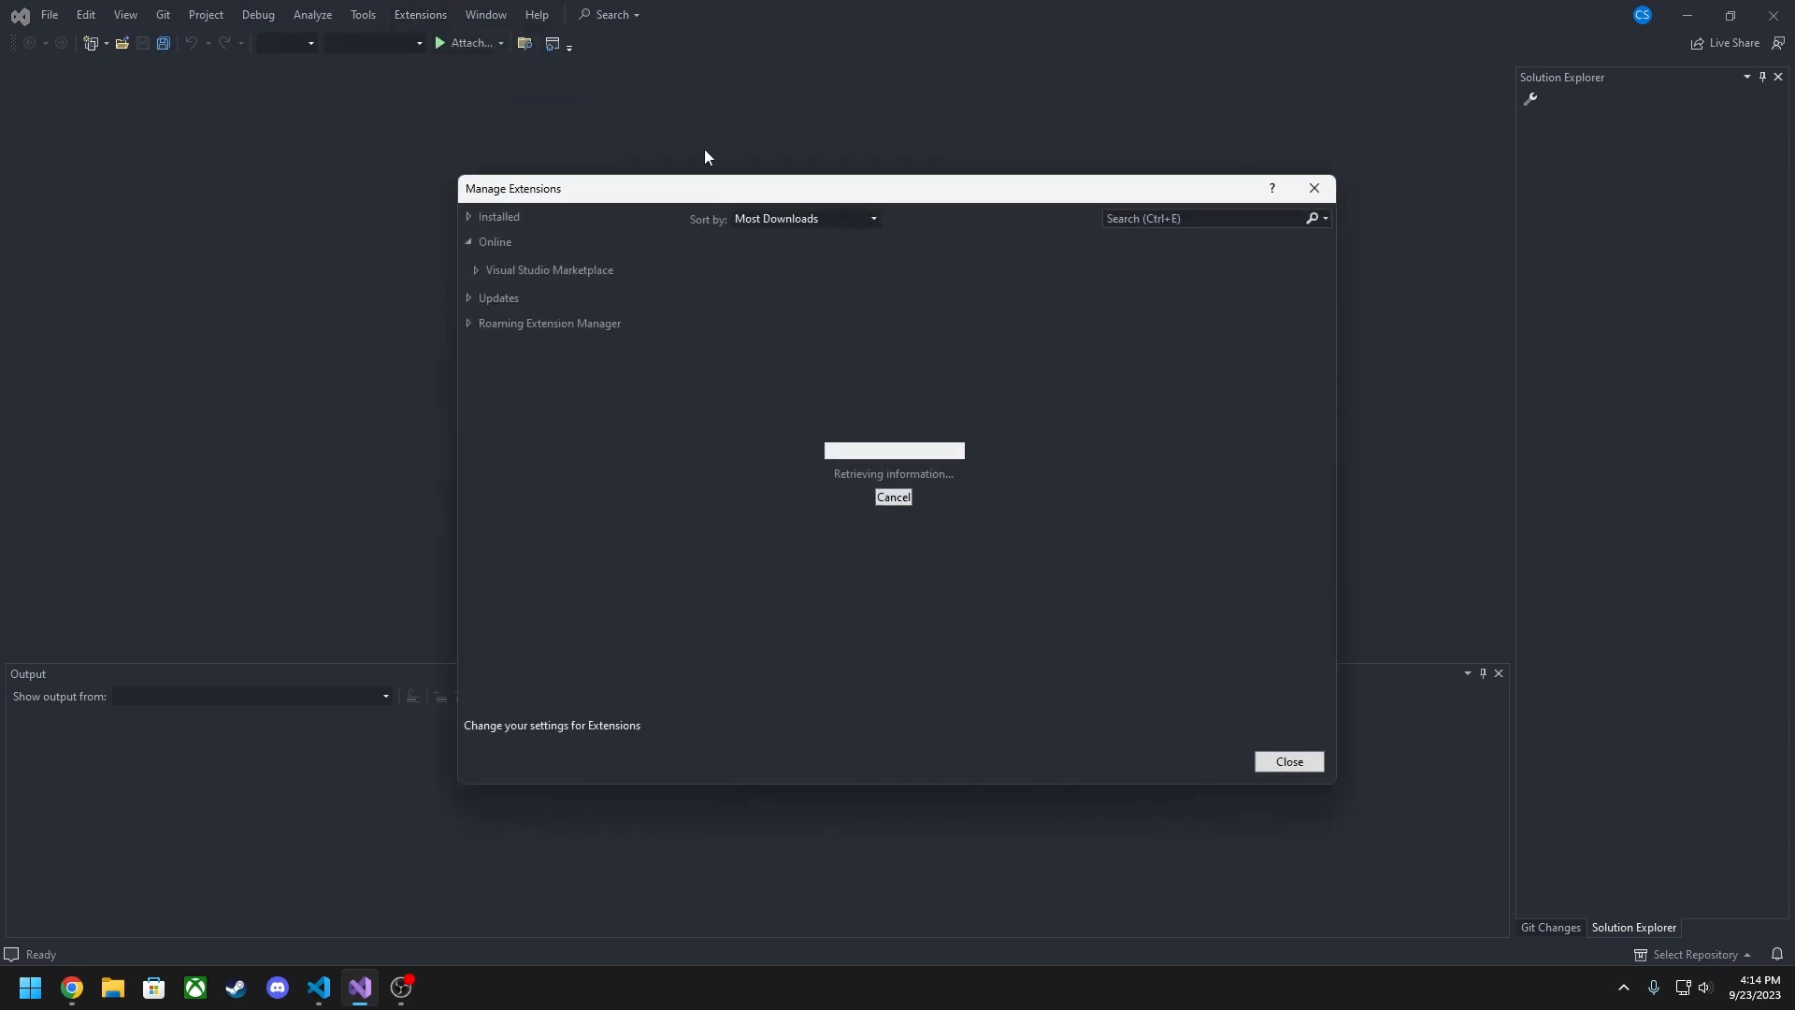
{"action": "left_click", "coordinate": [1182, 210]}
{"action": "type", "text": "aws"}
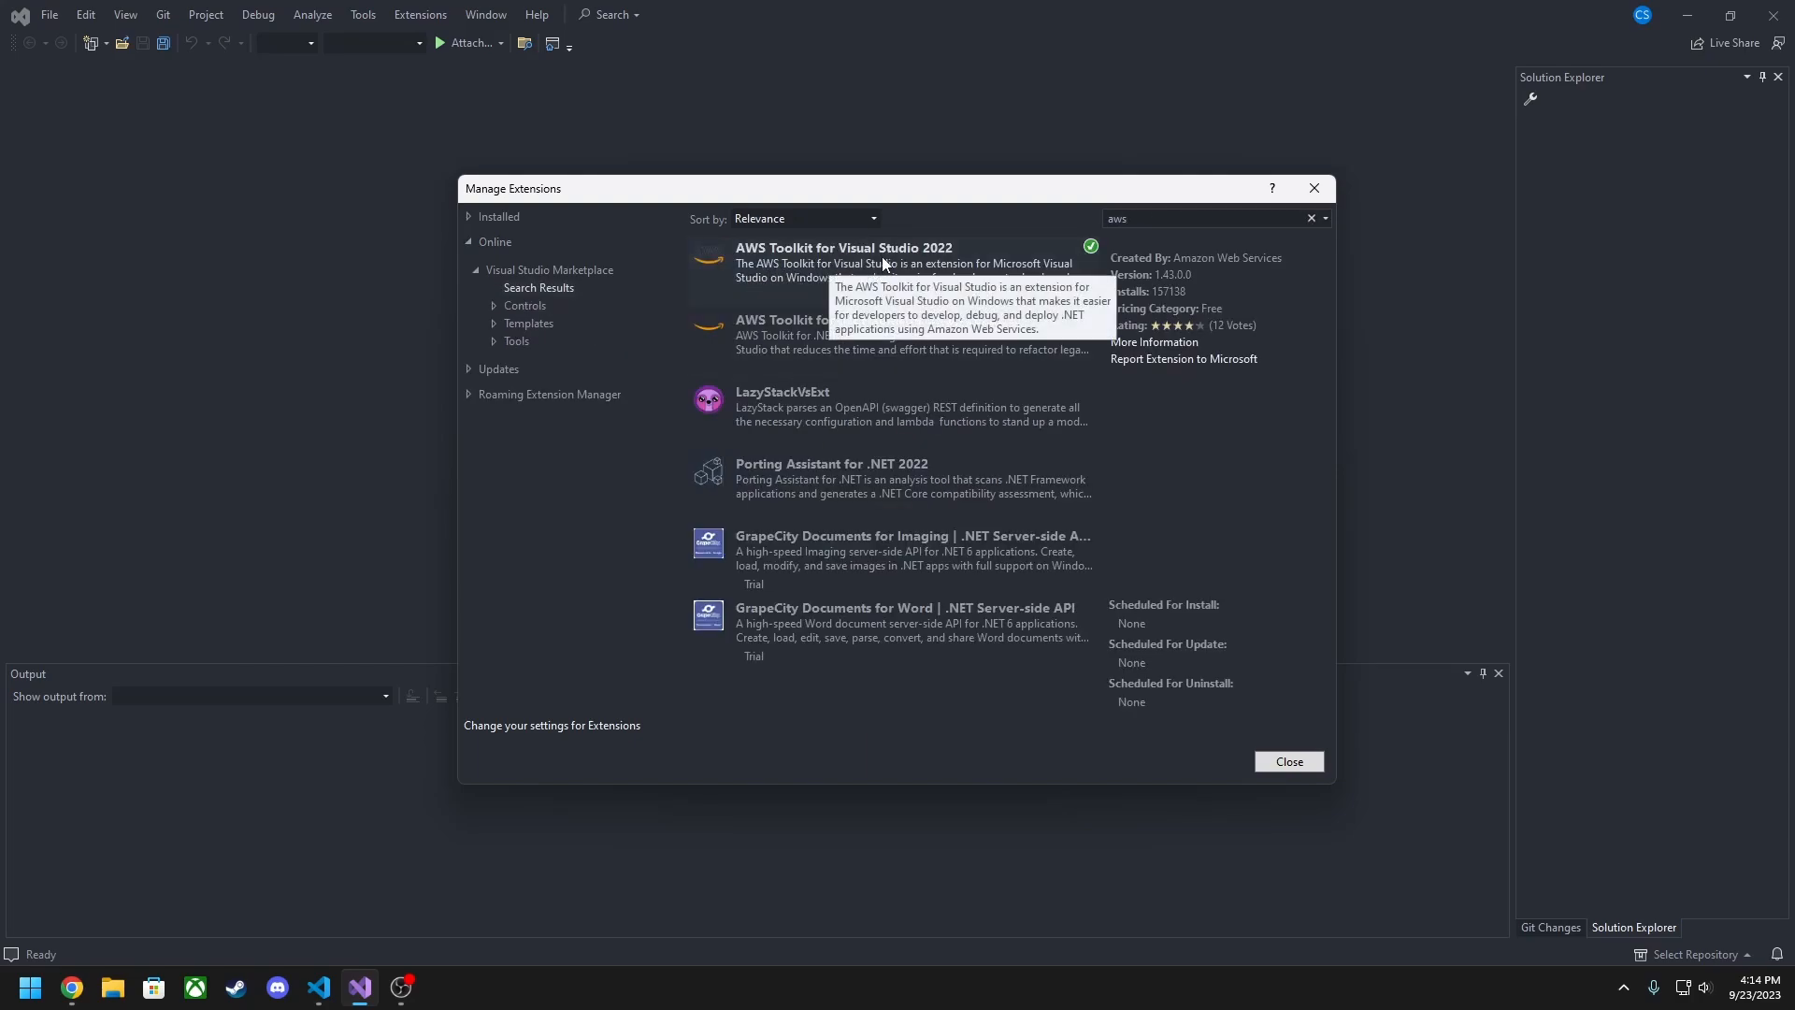
{"action": "left_click", "coordinate": [1299, 762]}
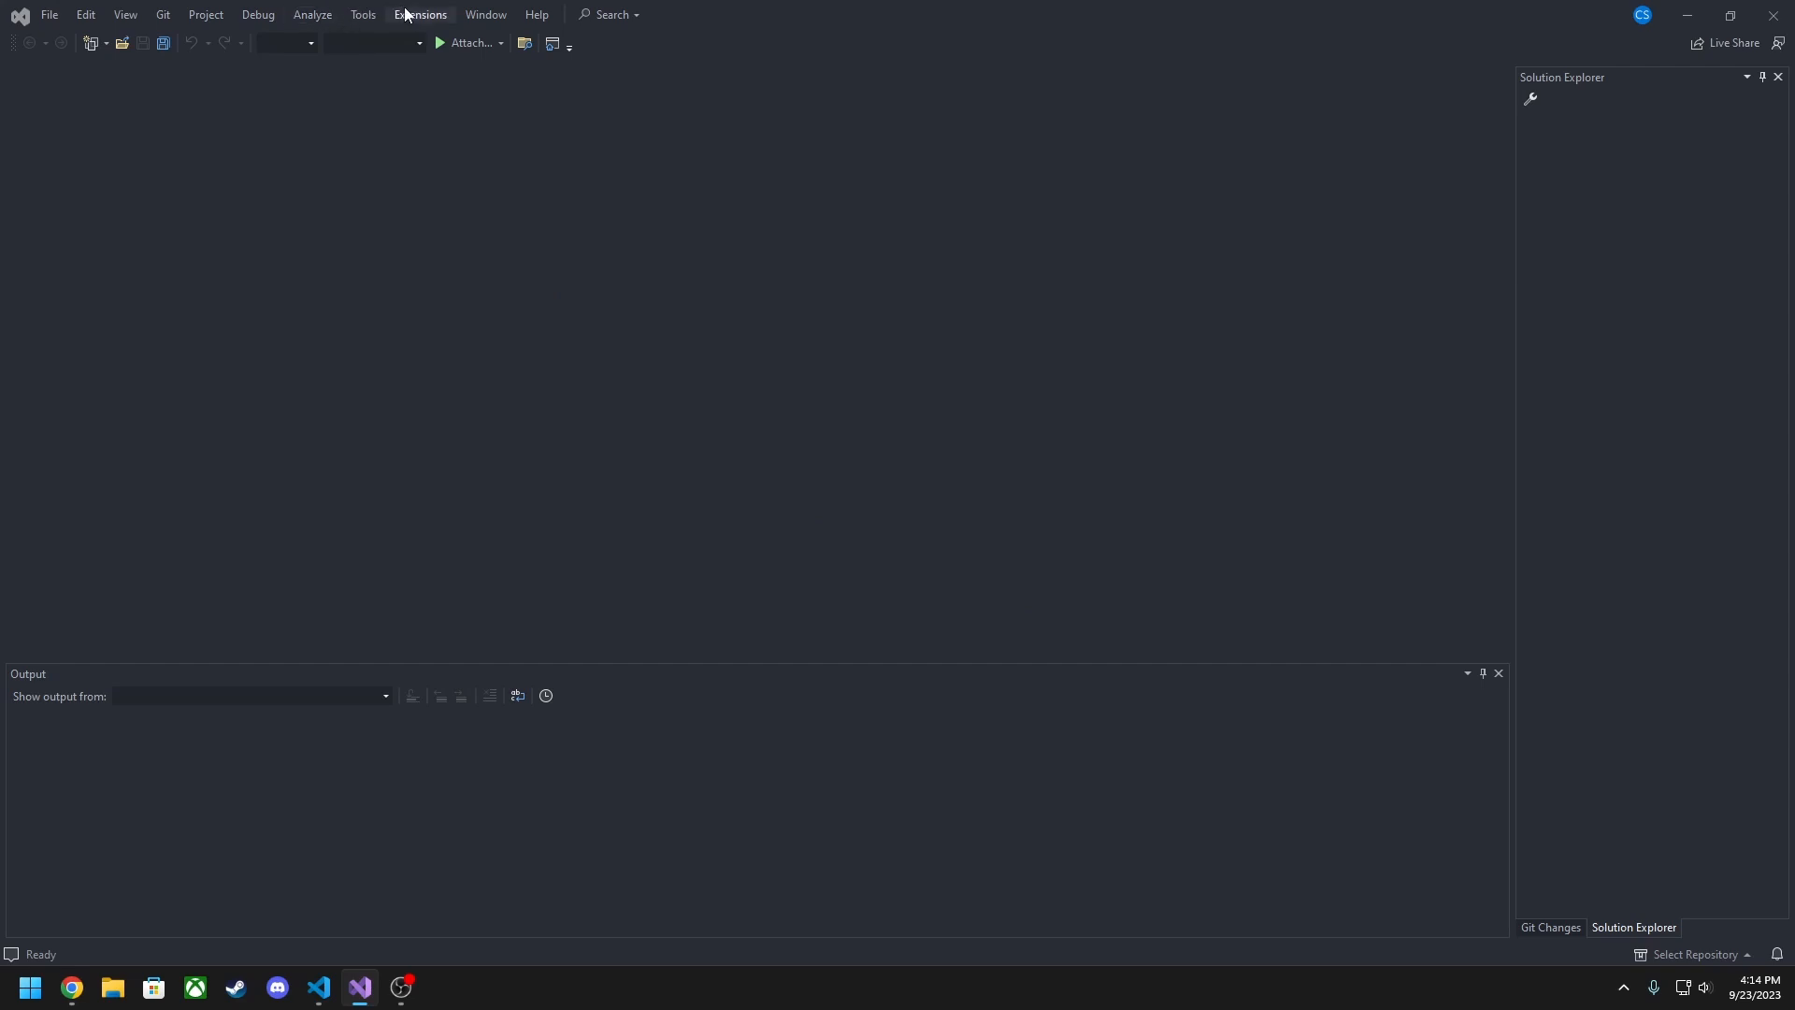
View the AWS Toolkit's Getting Started page to check the connected profile, and close the page
{"action": "left_click", "coordinate": [419, 23]}
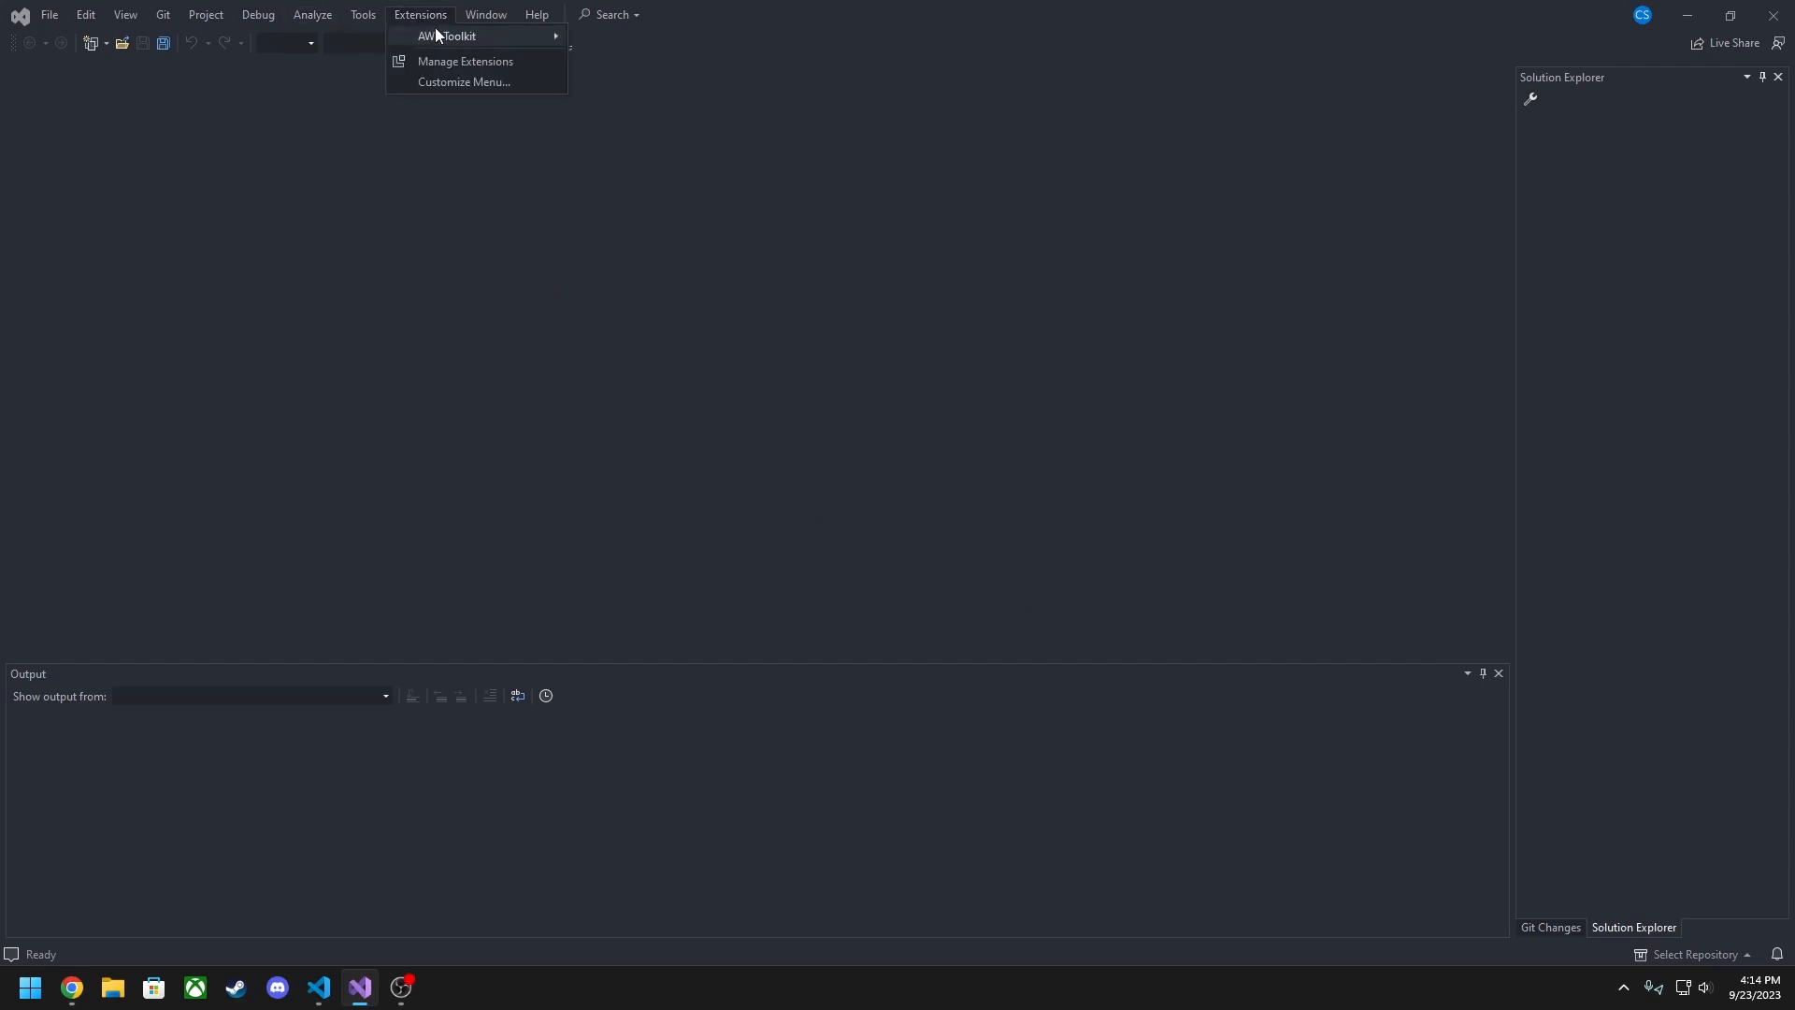
{"action": "mouse_move", "coordinate": [426, 36]}
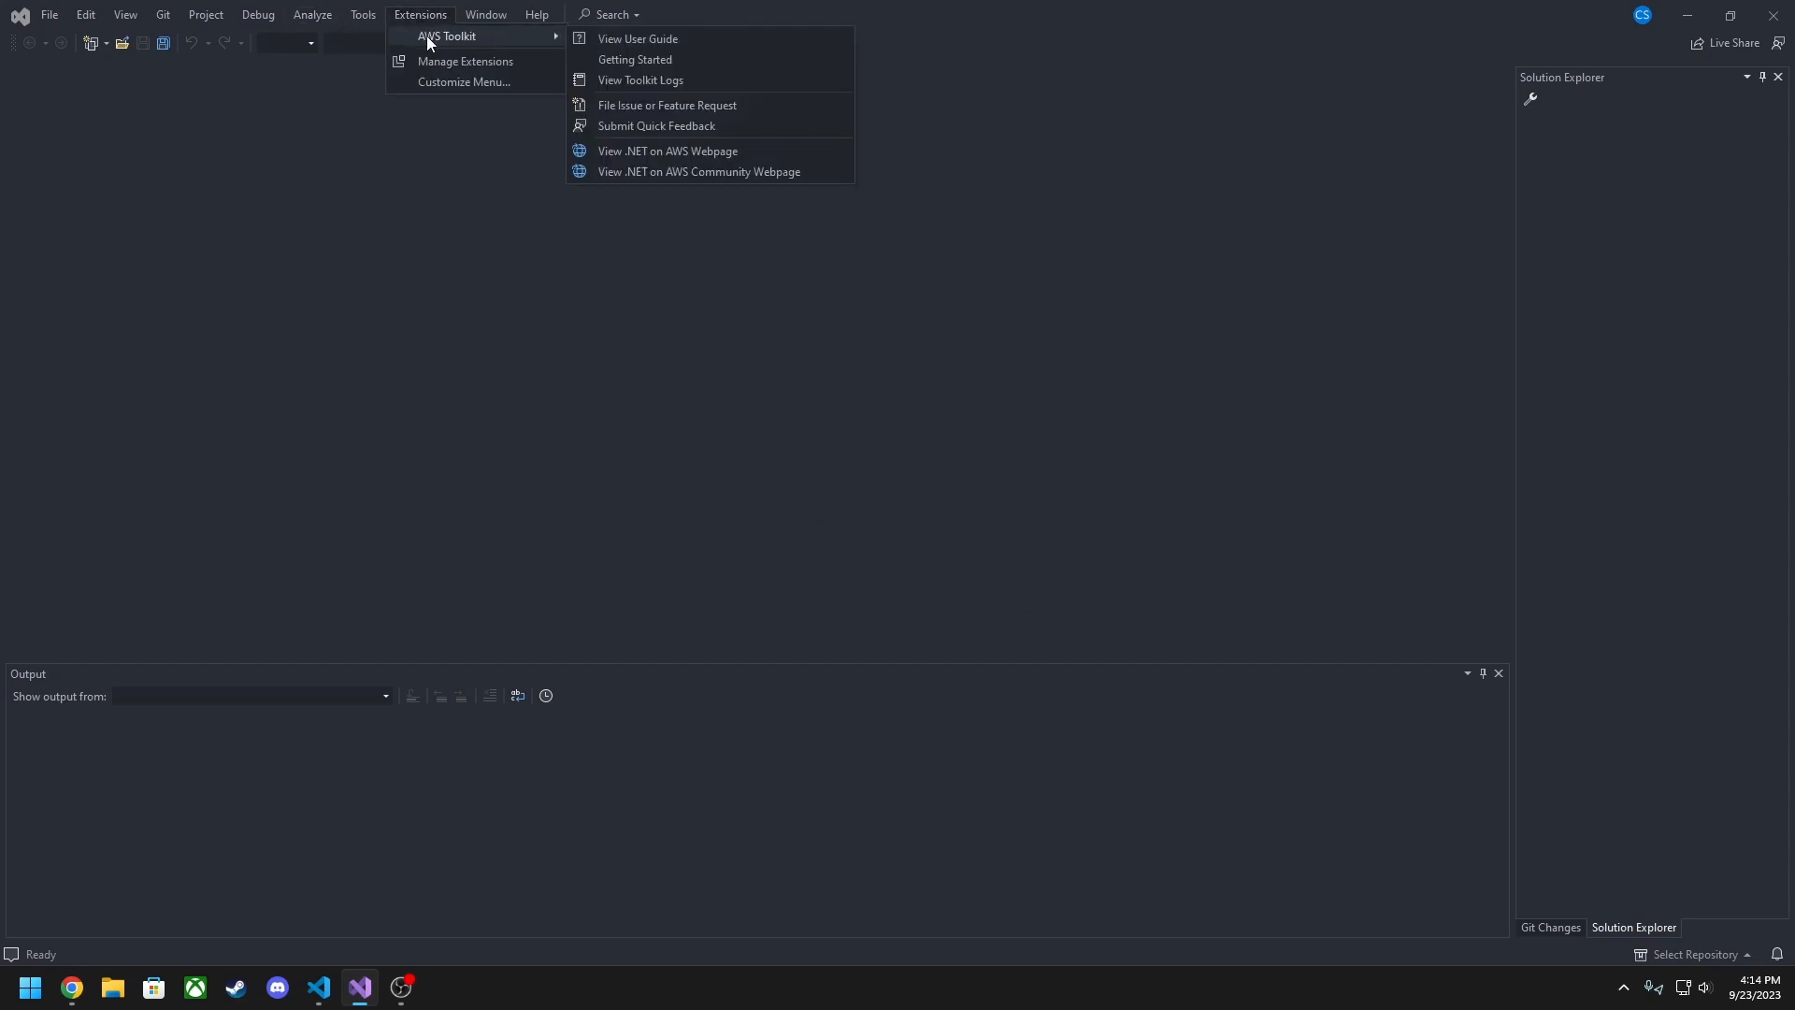
{"action": "left_click", "coordinate": [603, 63]}
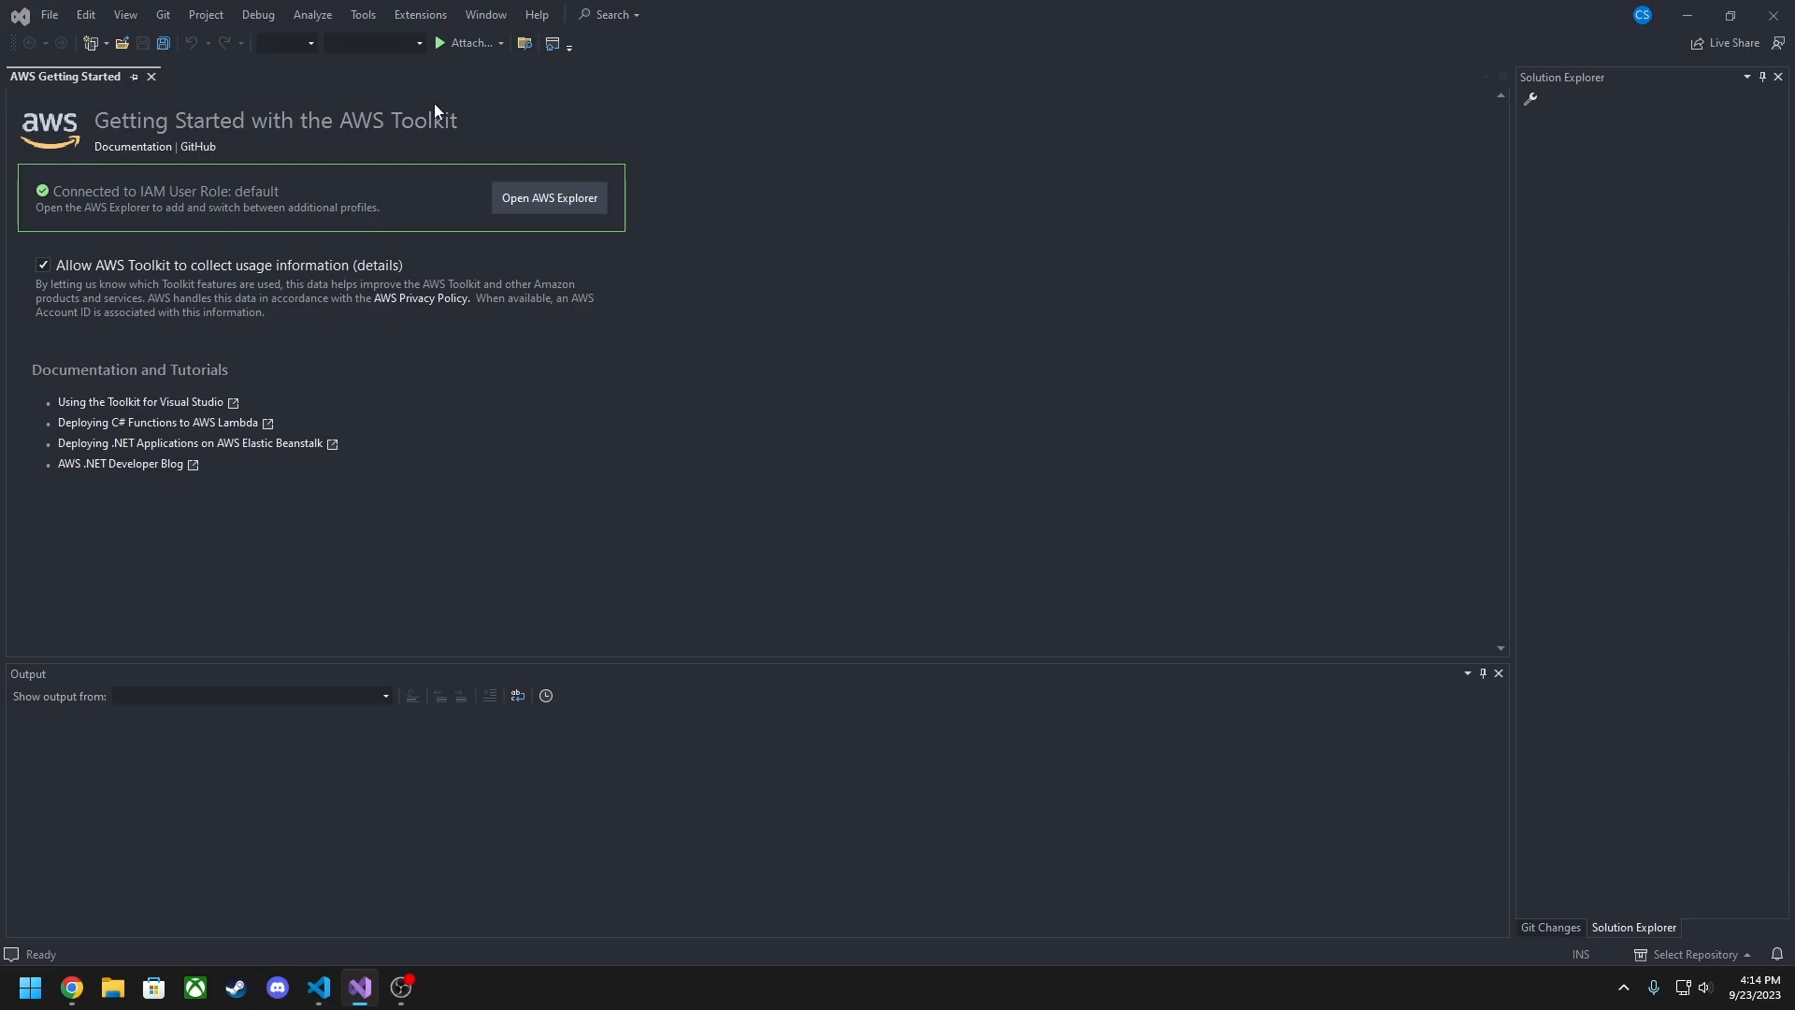
{"action": "left_click", "coordinate": [421, 15]}
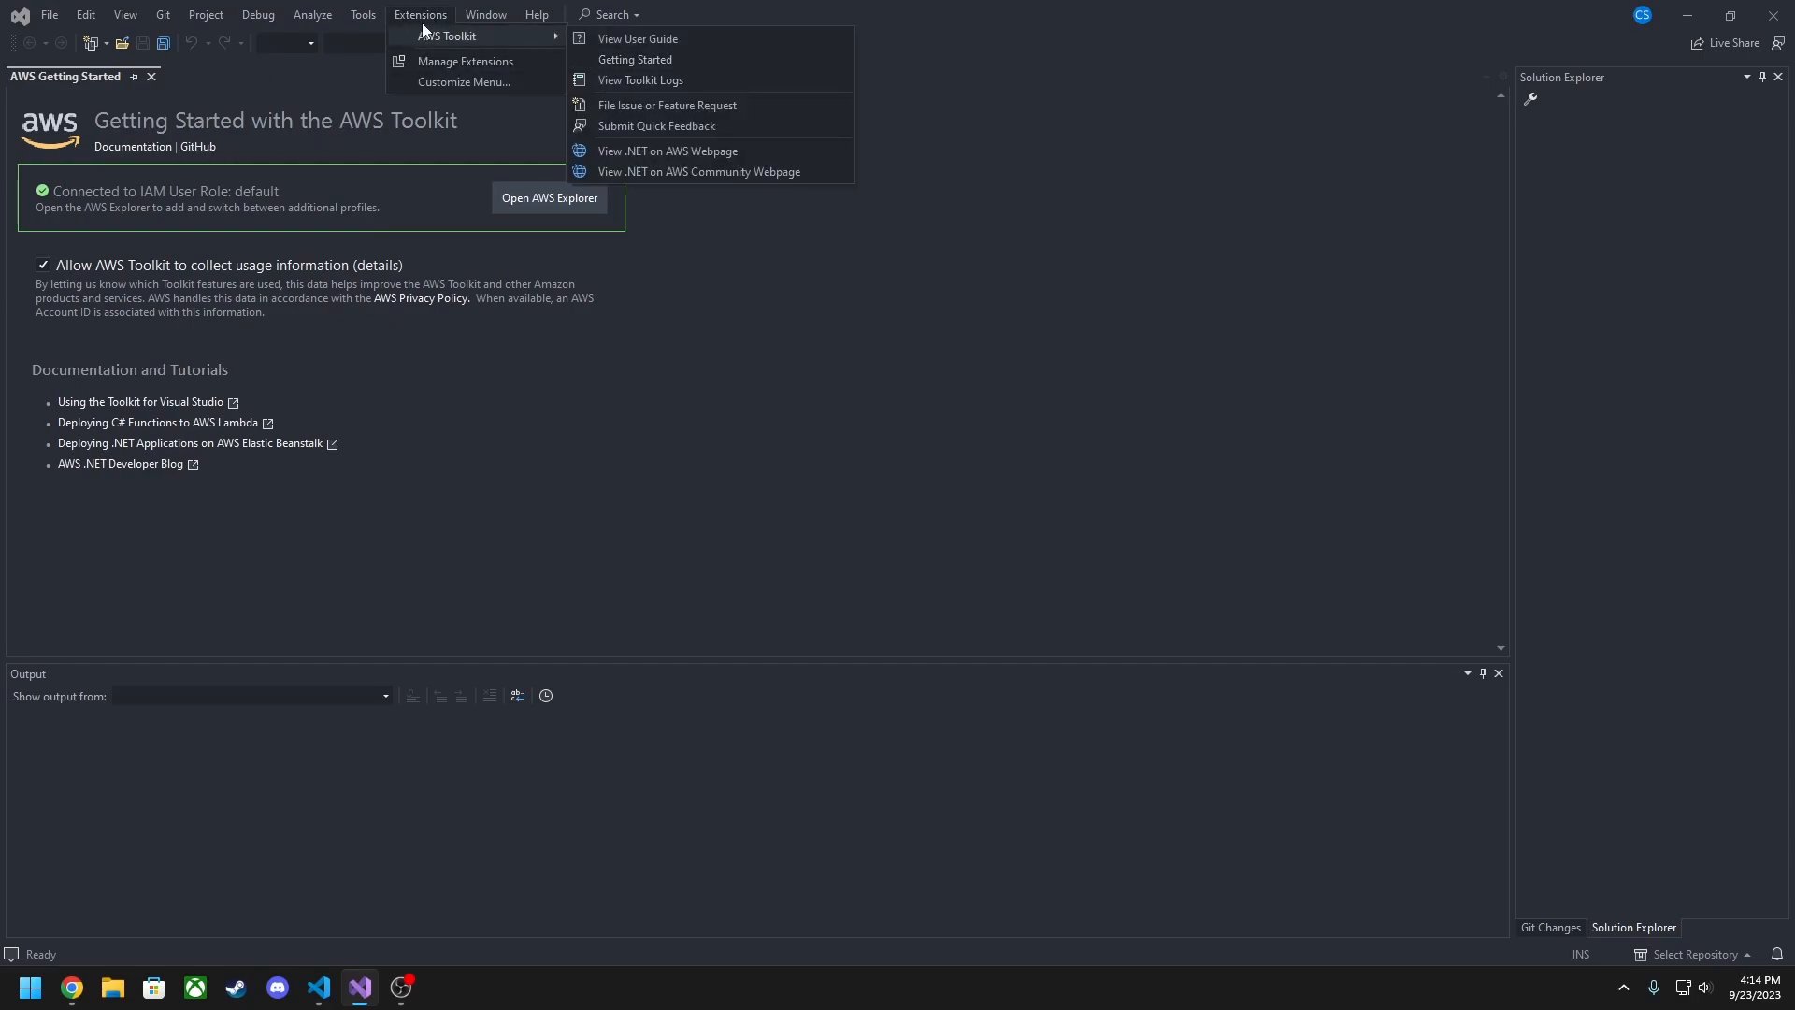
{"action": "left_click", "coordinate": [411, 17]}
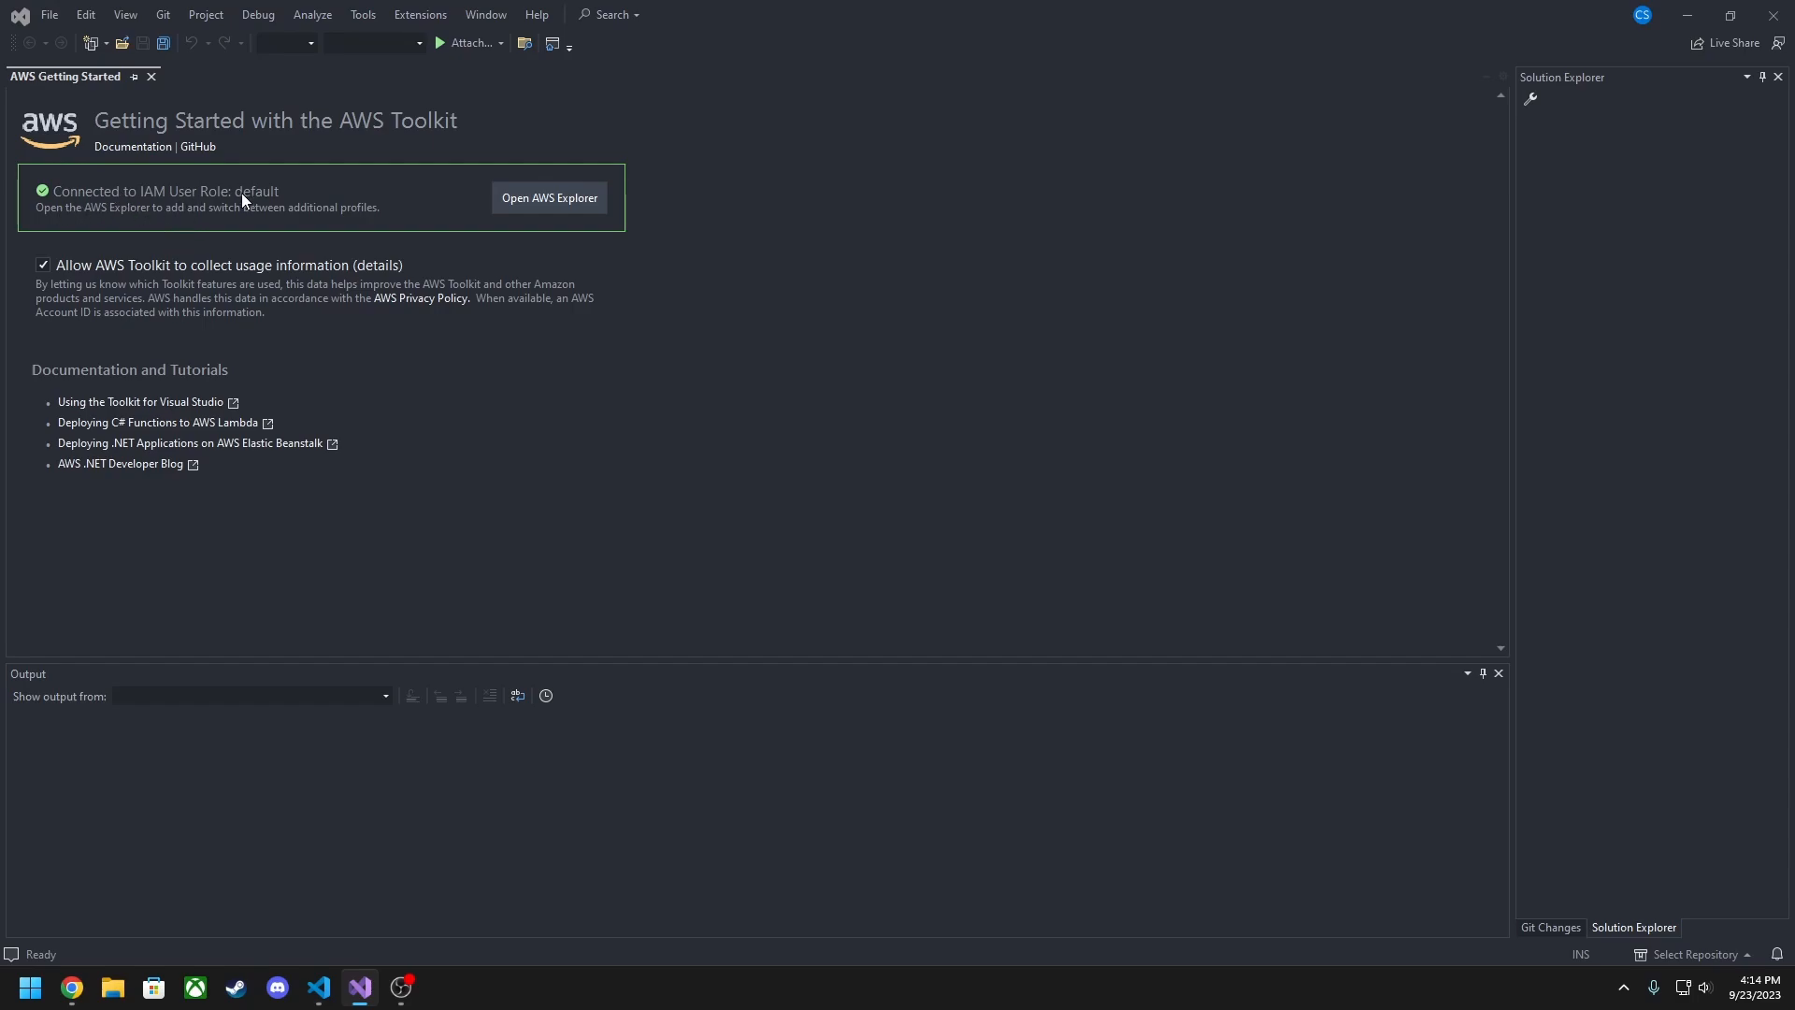
{"action": "middle_click", "coordinate": [108, 76]}
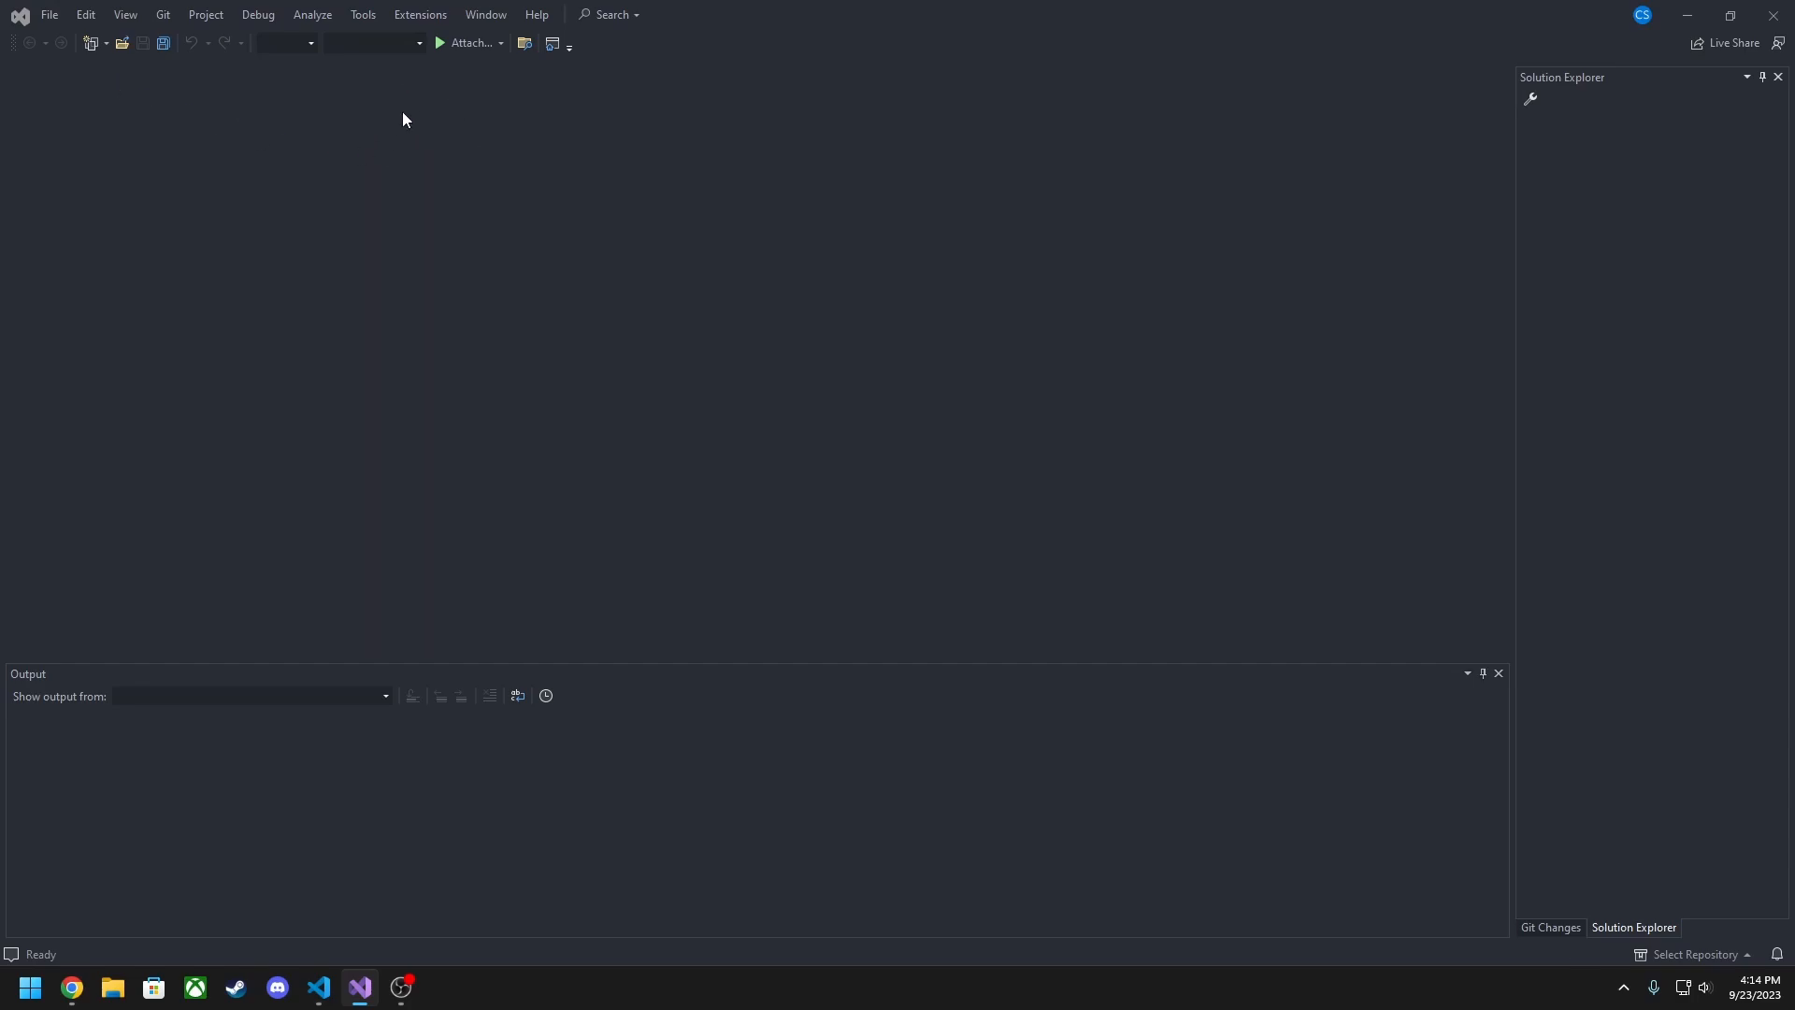
Start a new project from the C# ASP.NET Core Web App (Model-View-Controller) template
{"action": "left_click", "coordinate": [53, 16]}
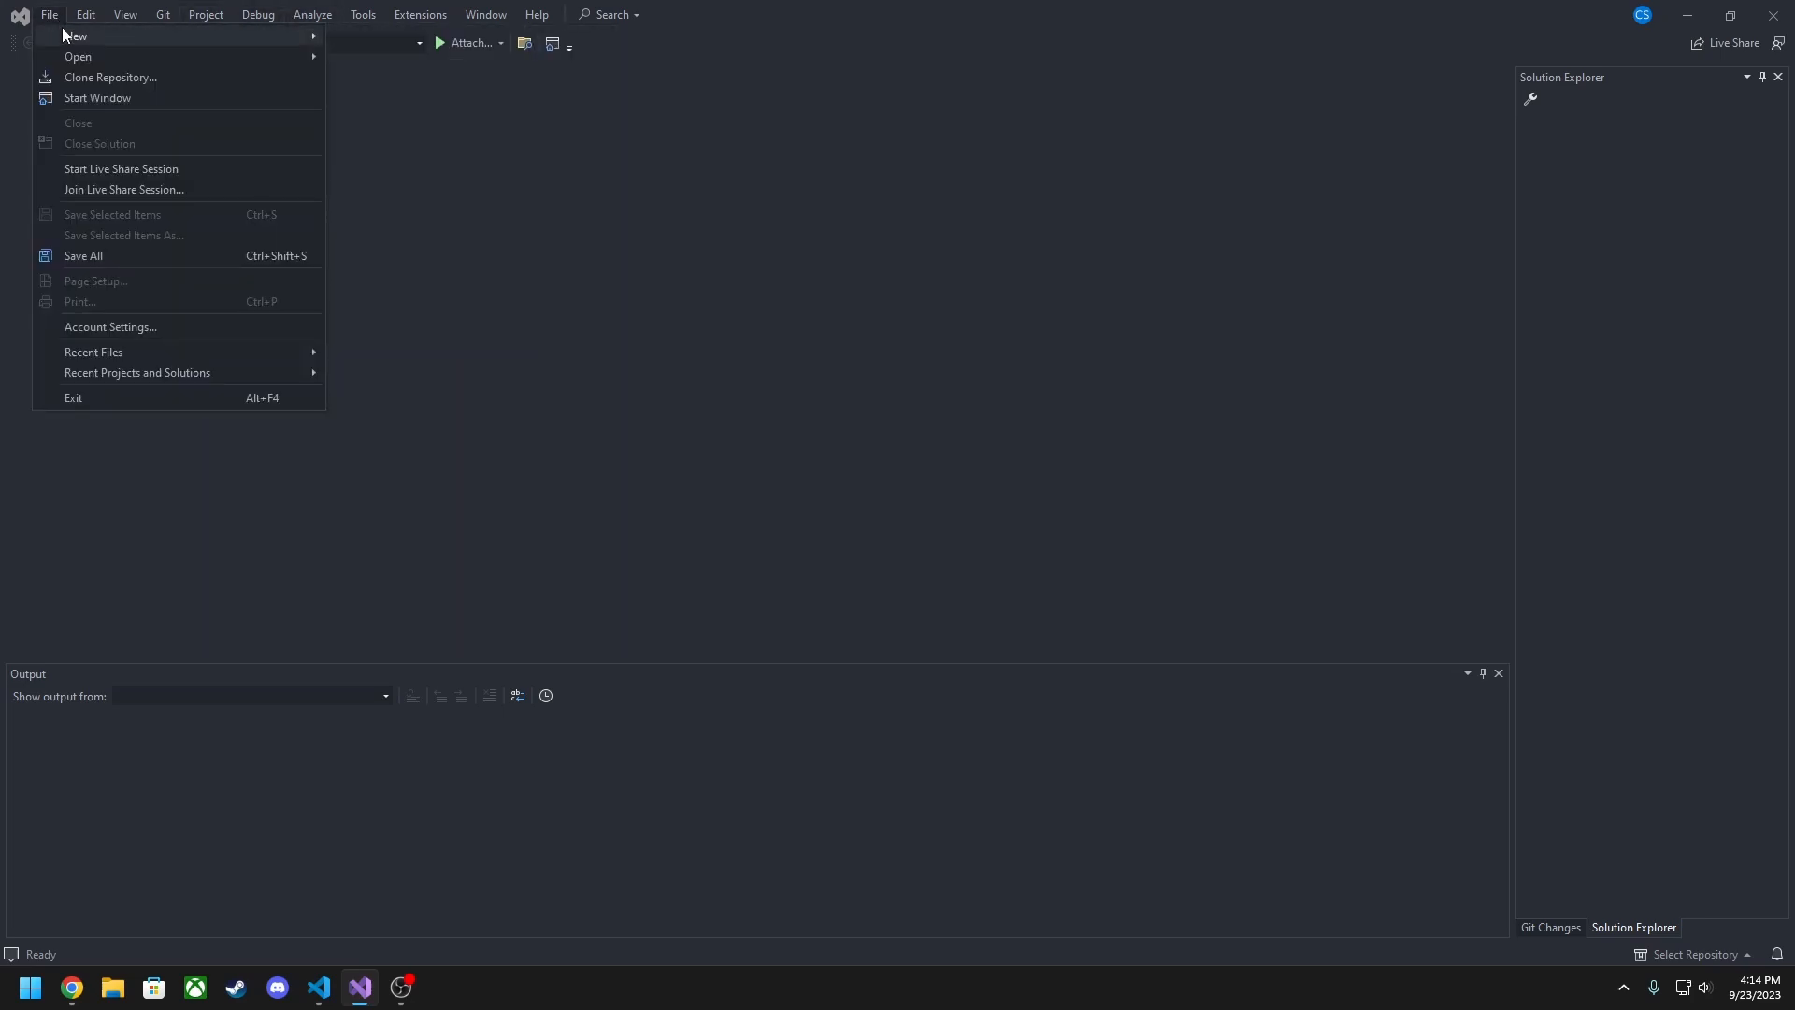
{"action": "left_click", "coordinate": [346, 36]}
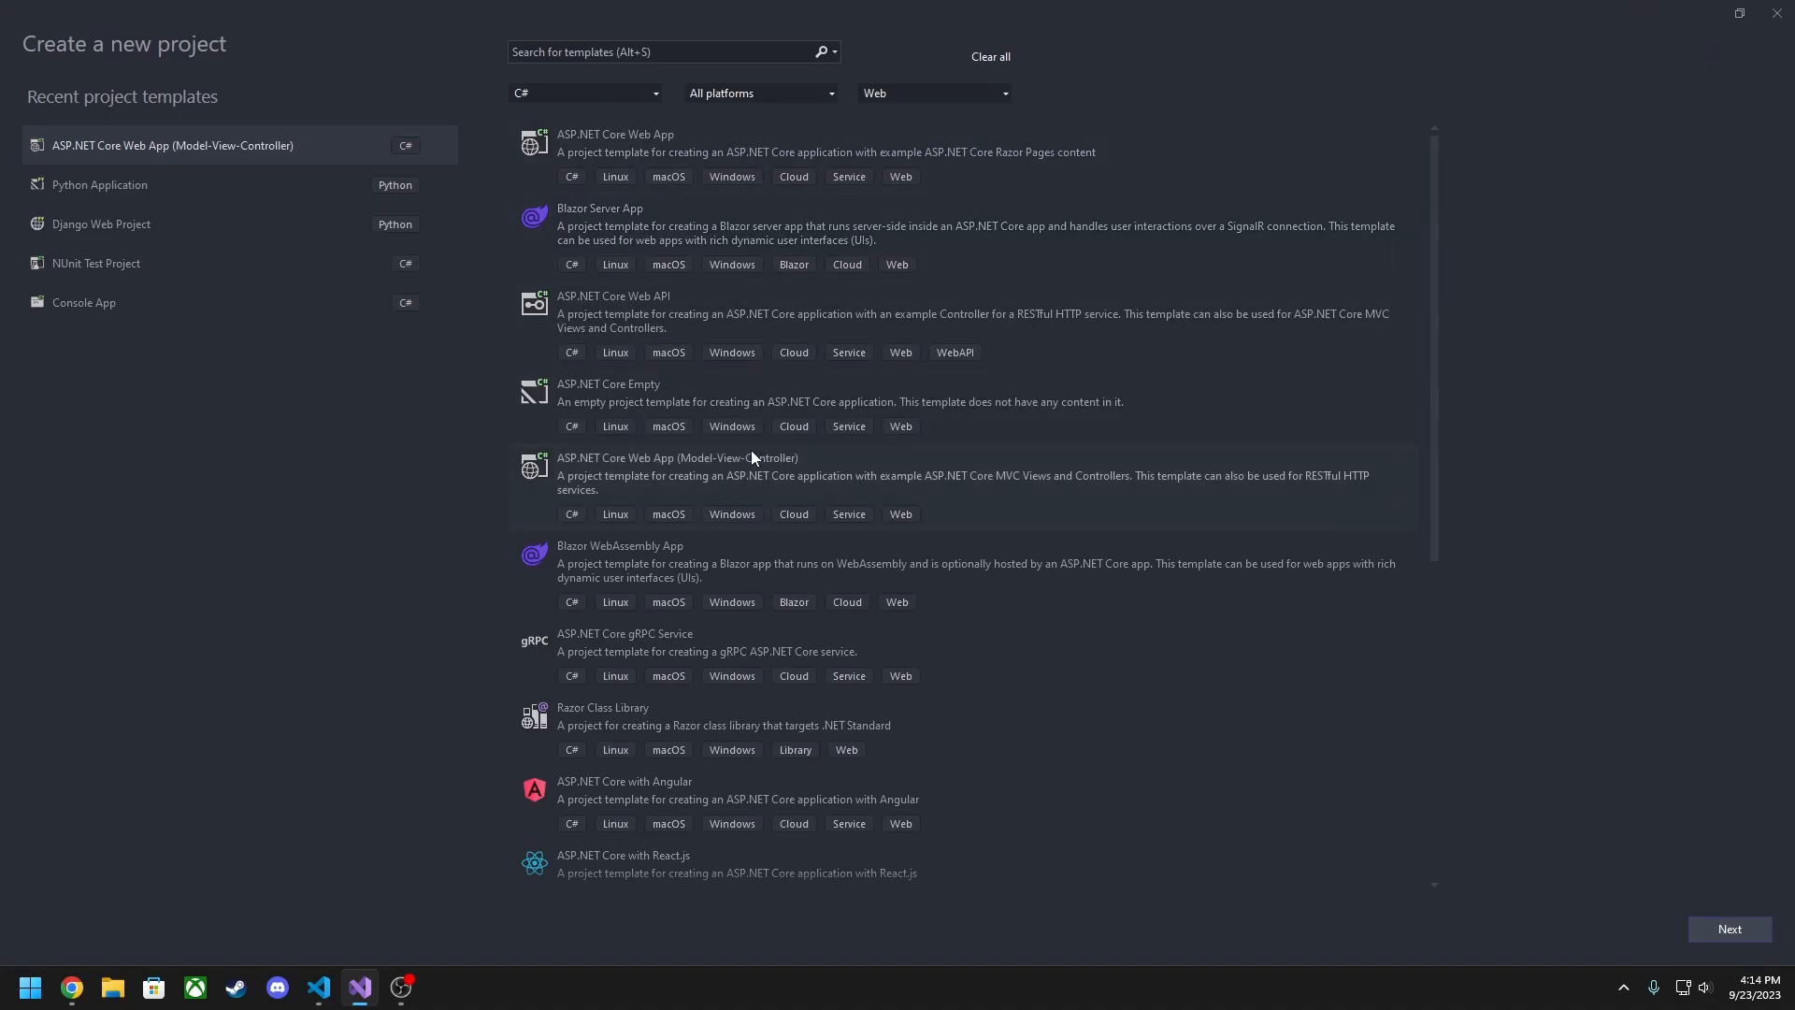
{"action": "left_click", "coordinate": [749, 454]}
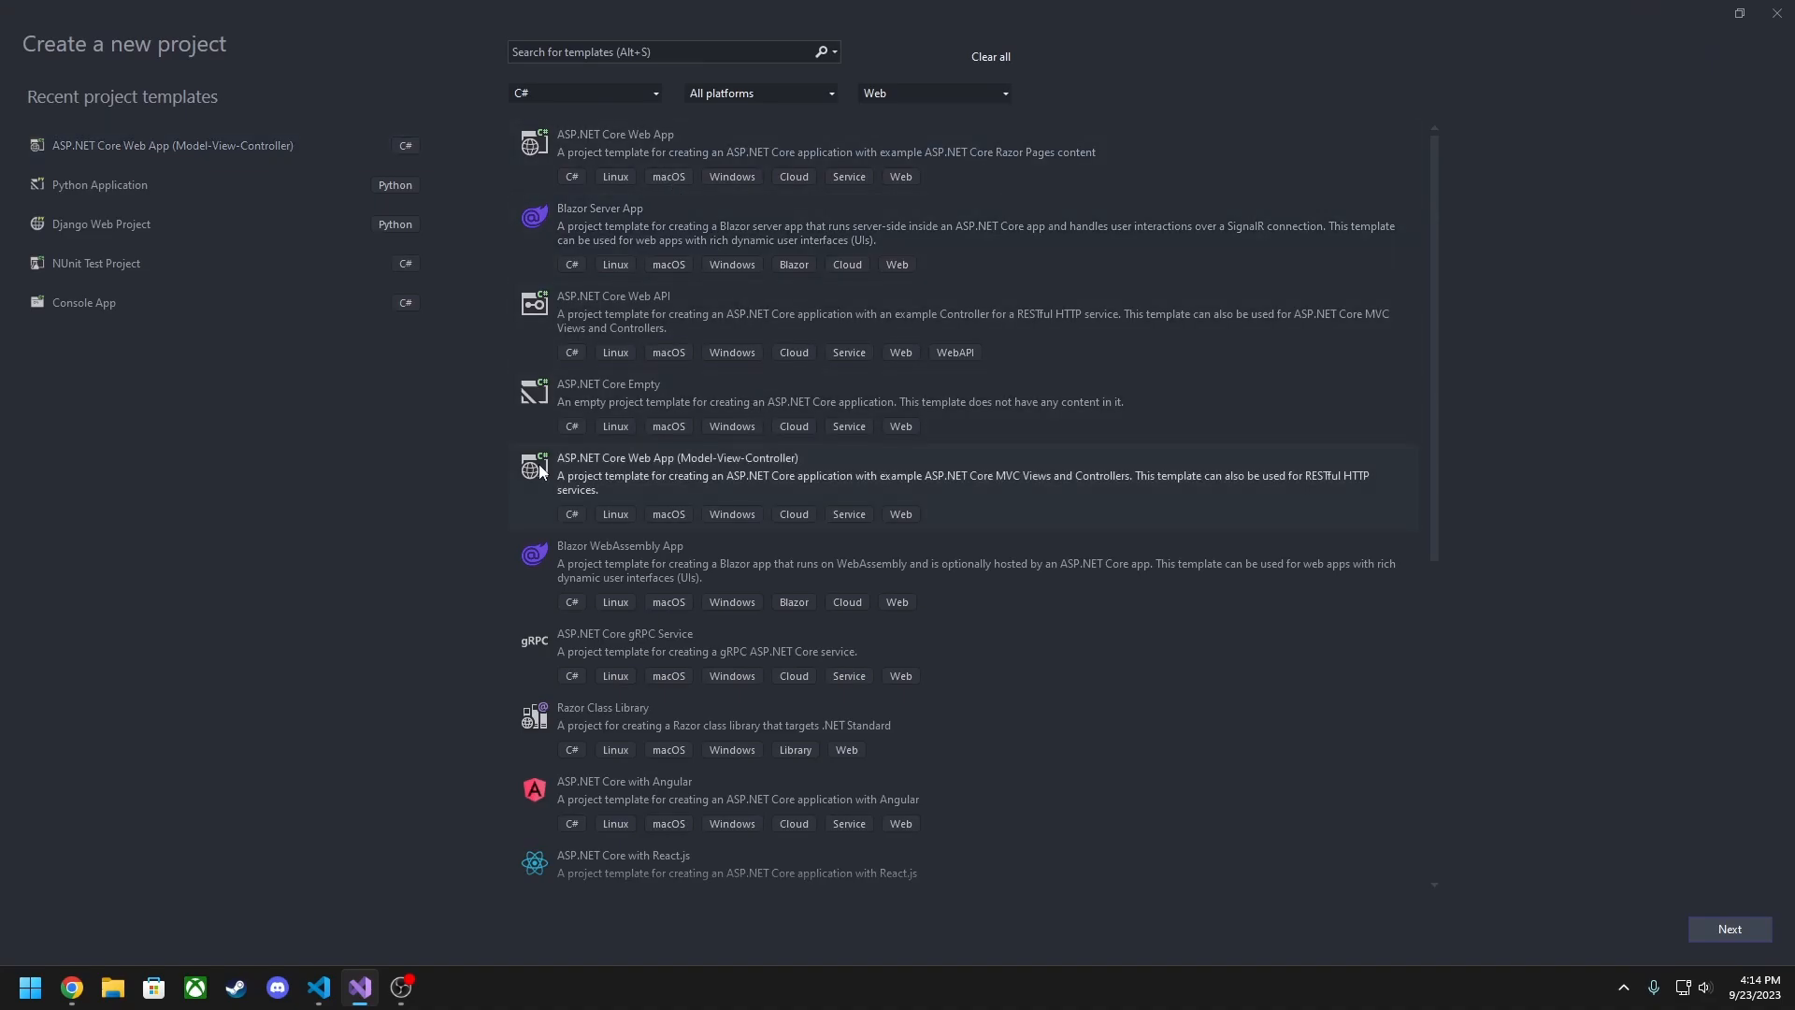
{"action": "left_click", "coordinate": [1741, 929]}
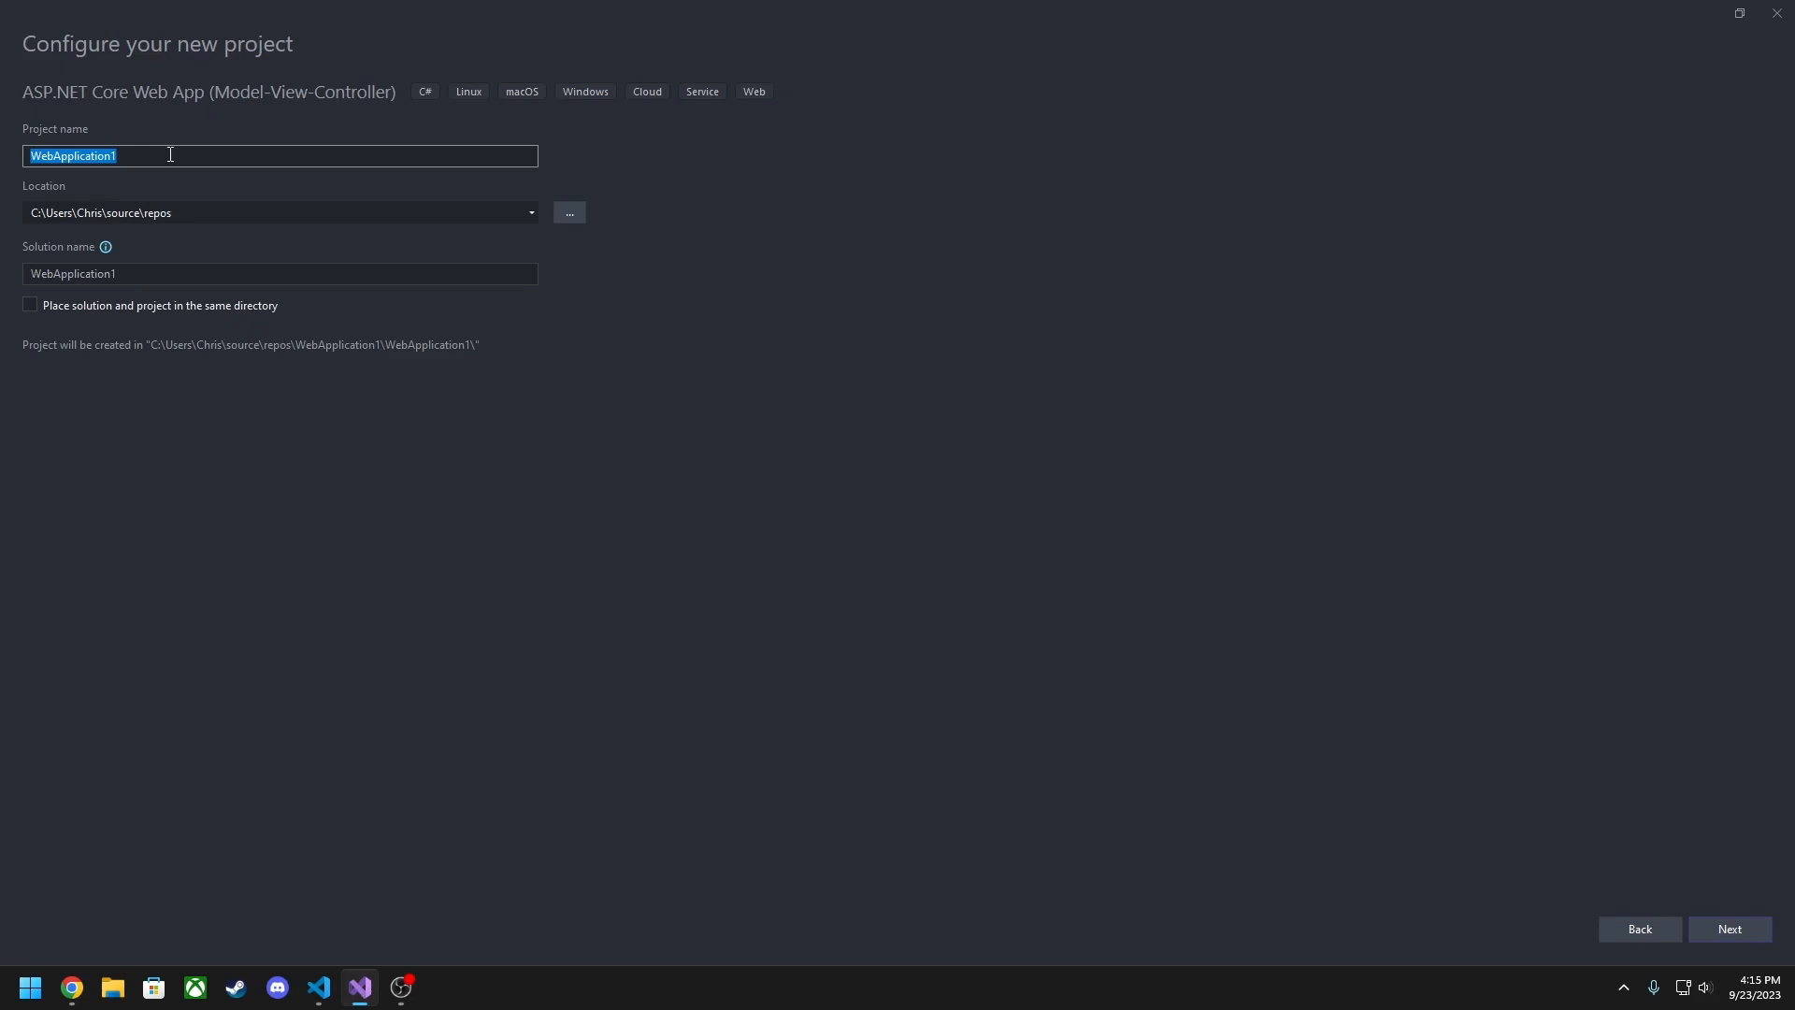
Name the project ElasticBeanstalkTutorial, create it, and close its overview page
{"action": "key", "text": "BackSpace"}
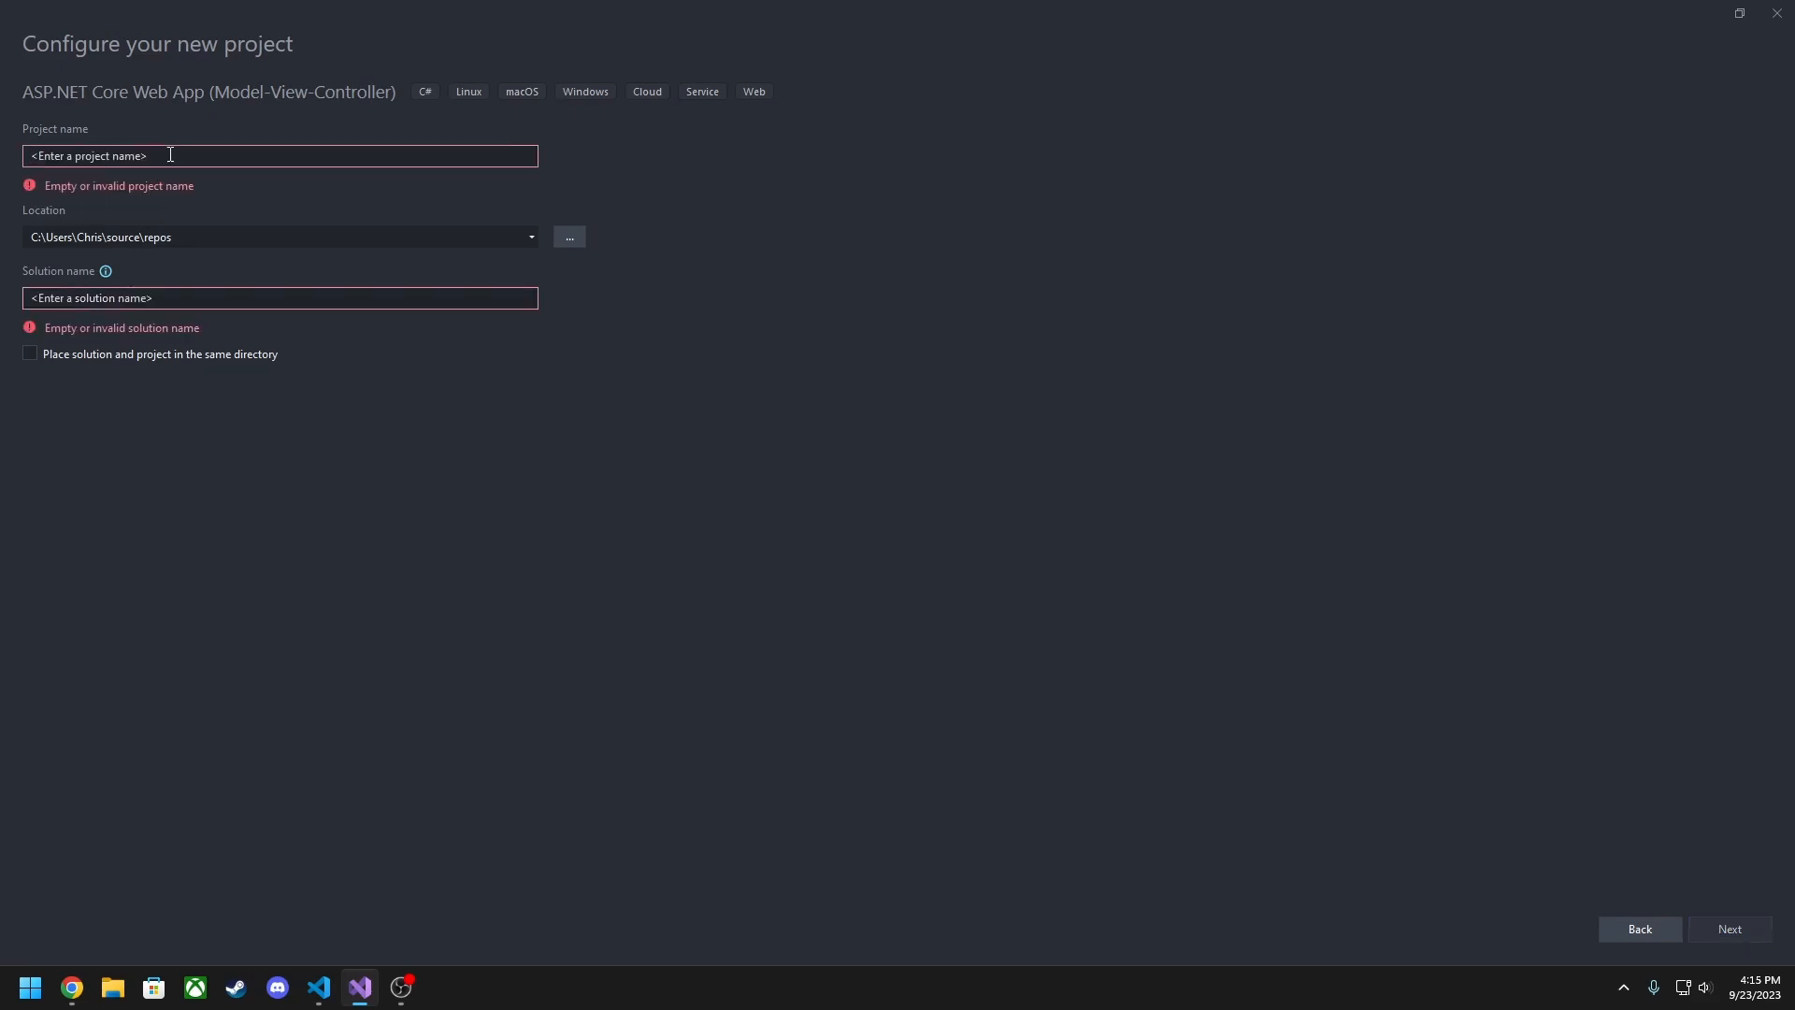
{"action": "type", "text": "ElasticBean"}
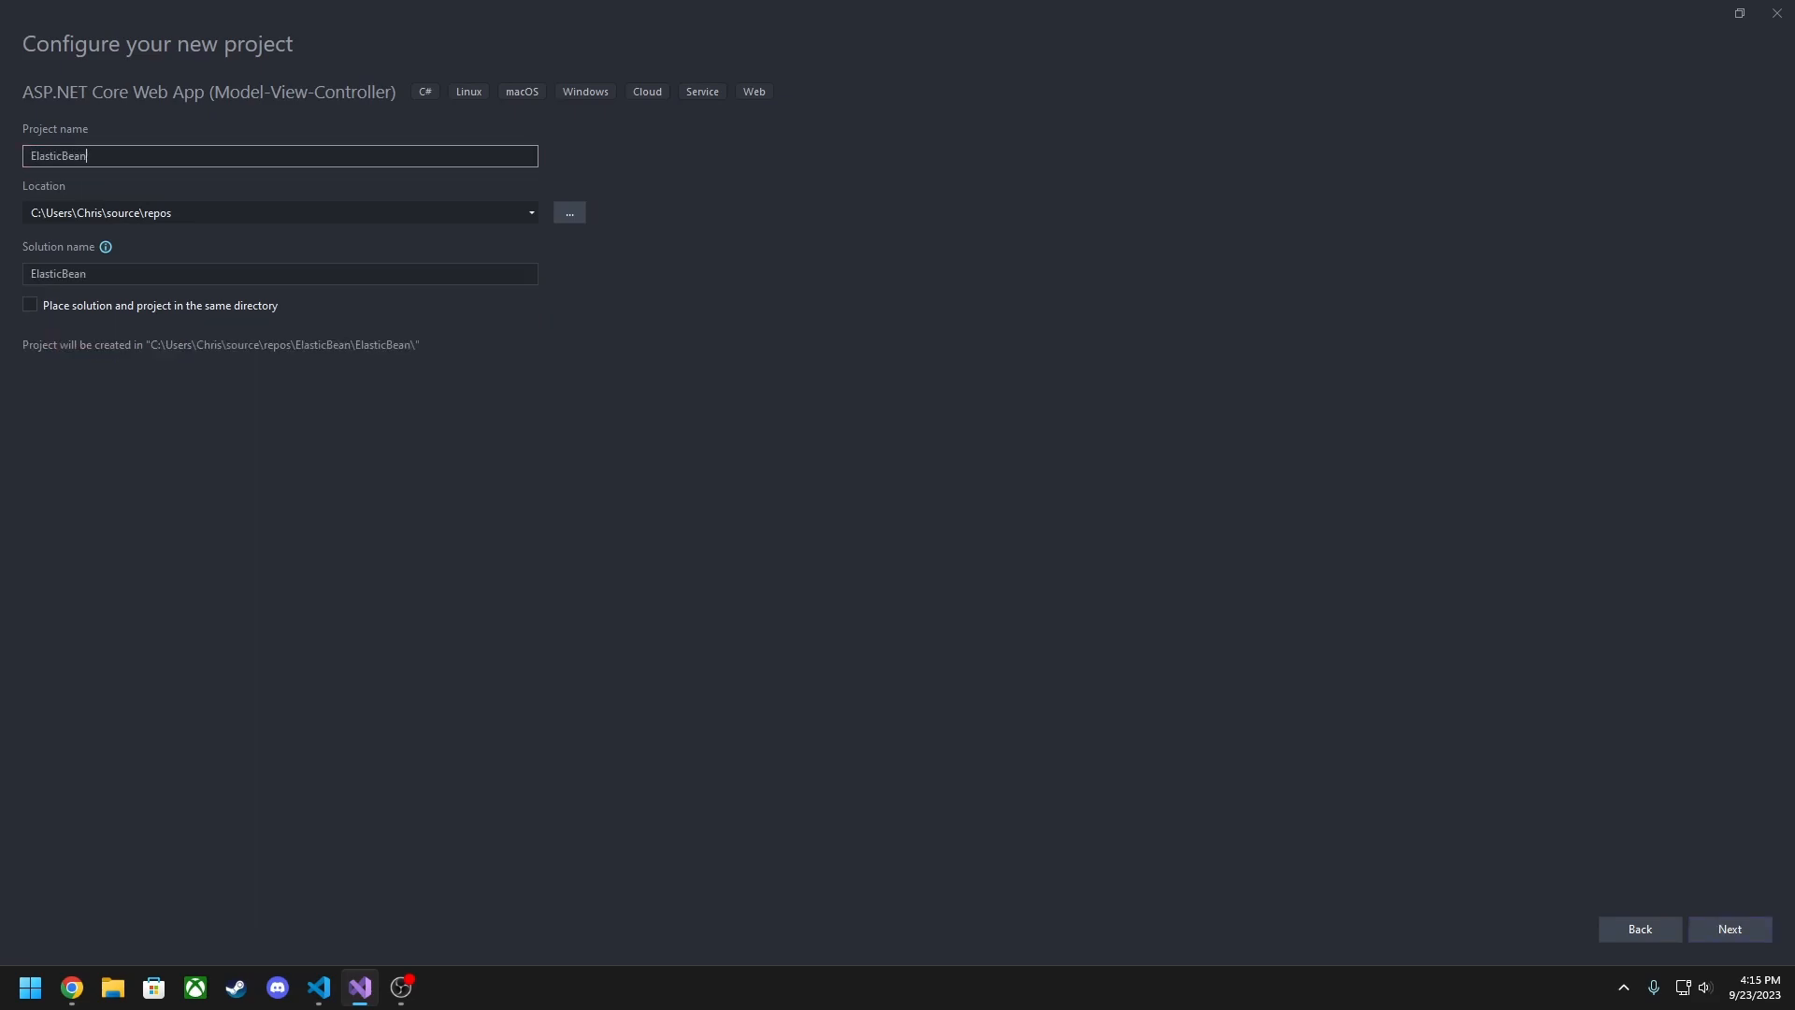
{"action": "type", "text": "stalkTutorial"}
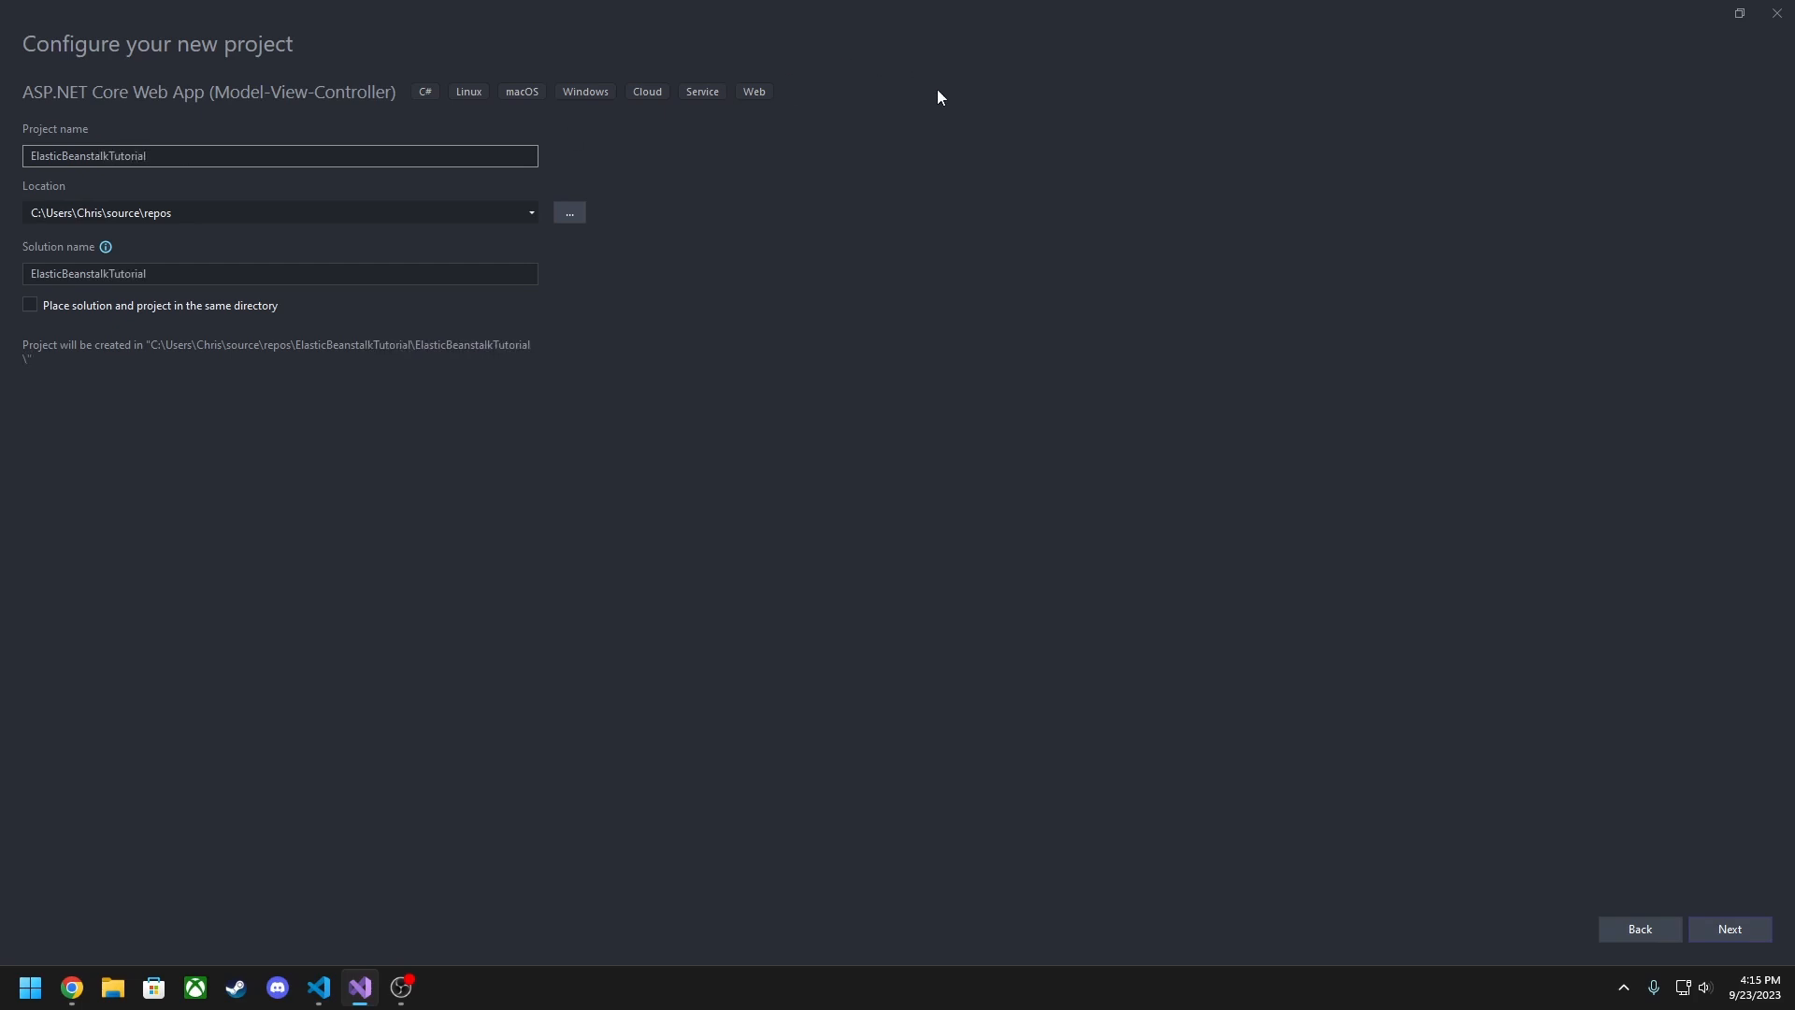
{"action": "left_click", "coordinate": [1703, 930]}
{"action": "left_click", "coordinate": [1711, 928]}
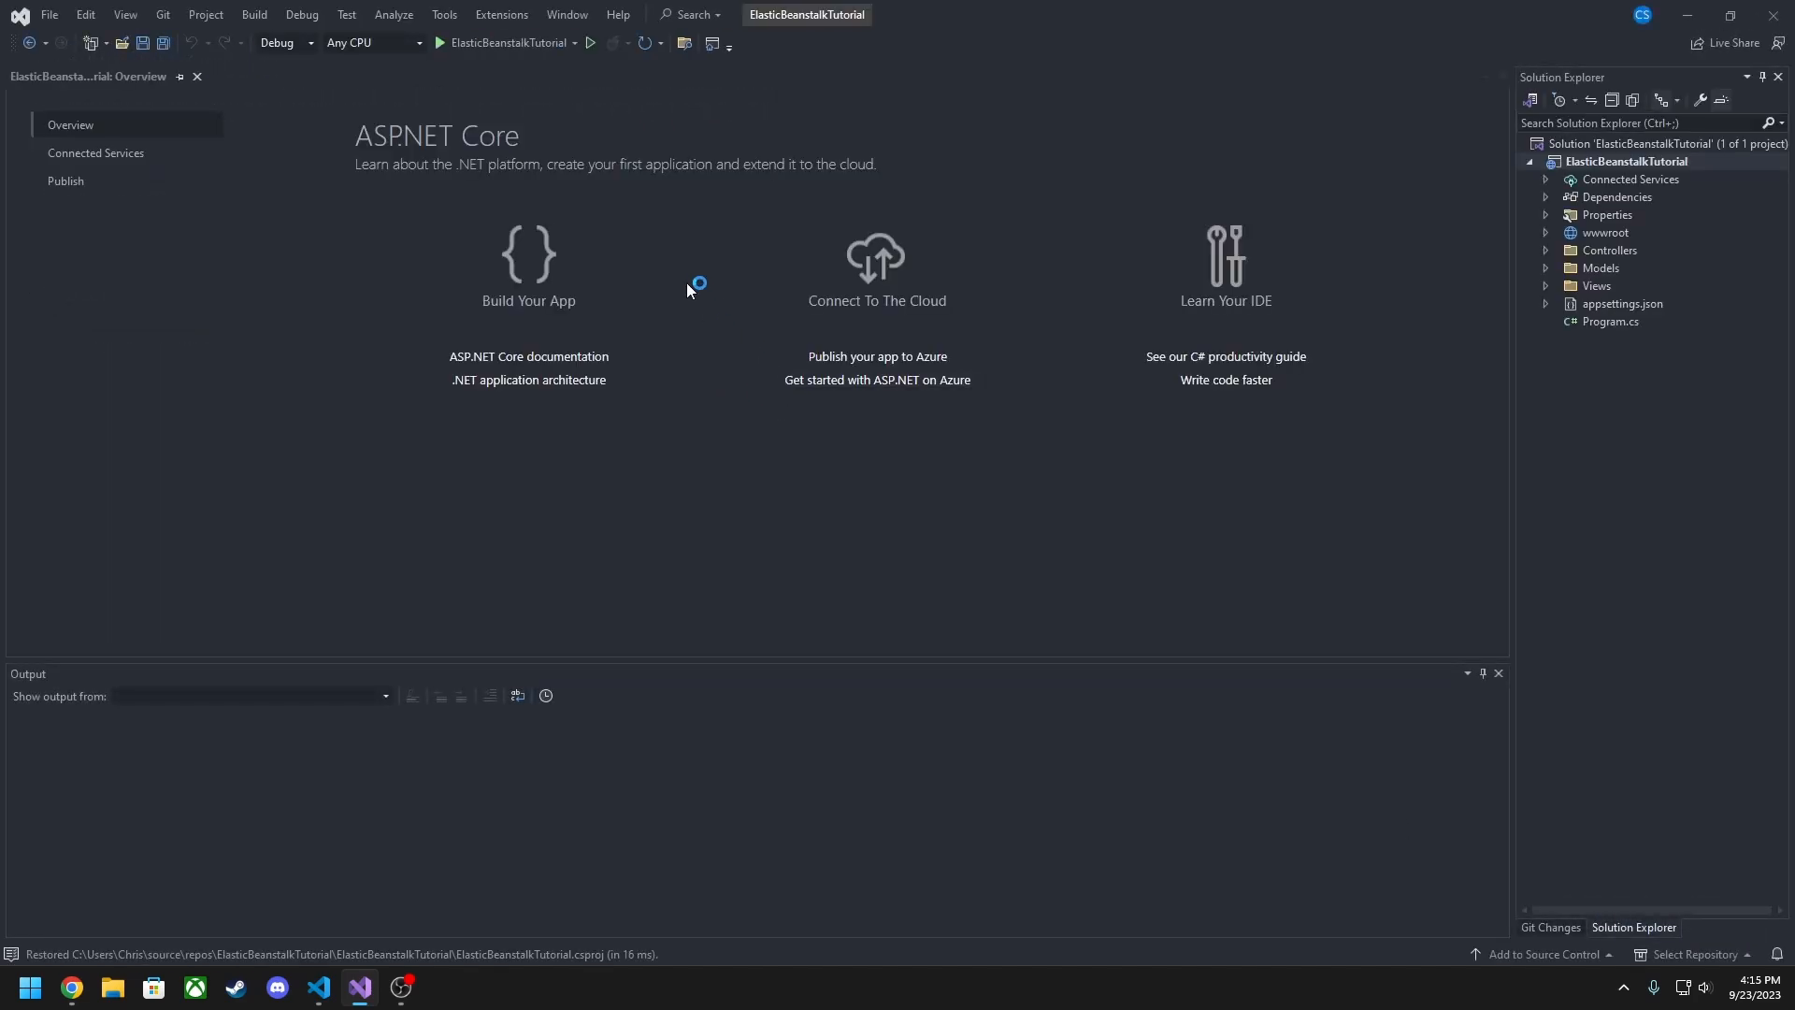
{"action": "middle_click", "coordinate": [137, 81]}
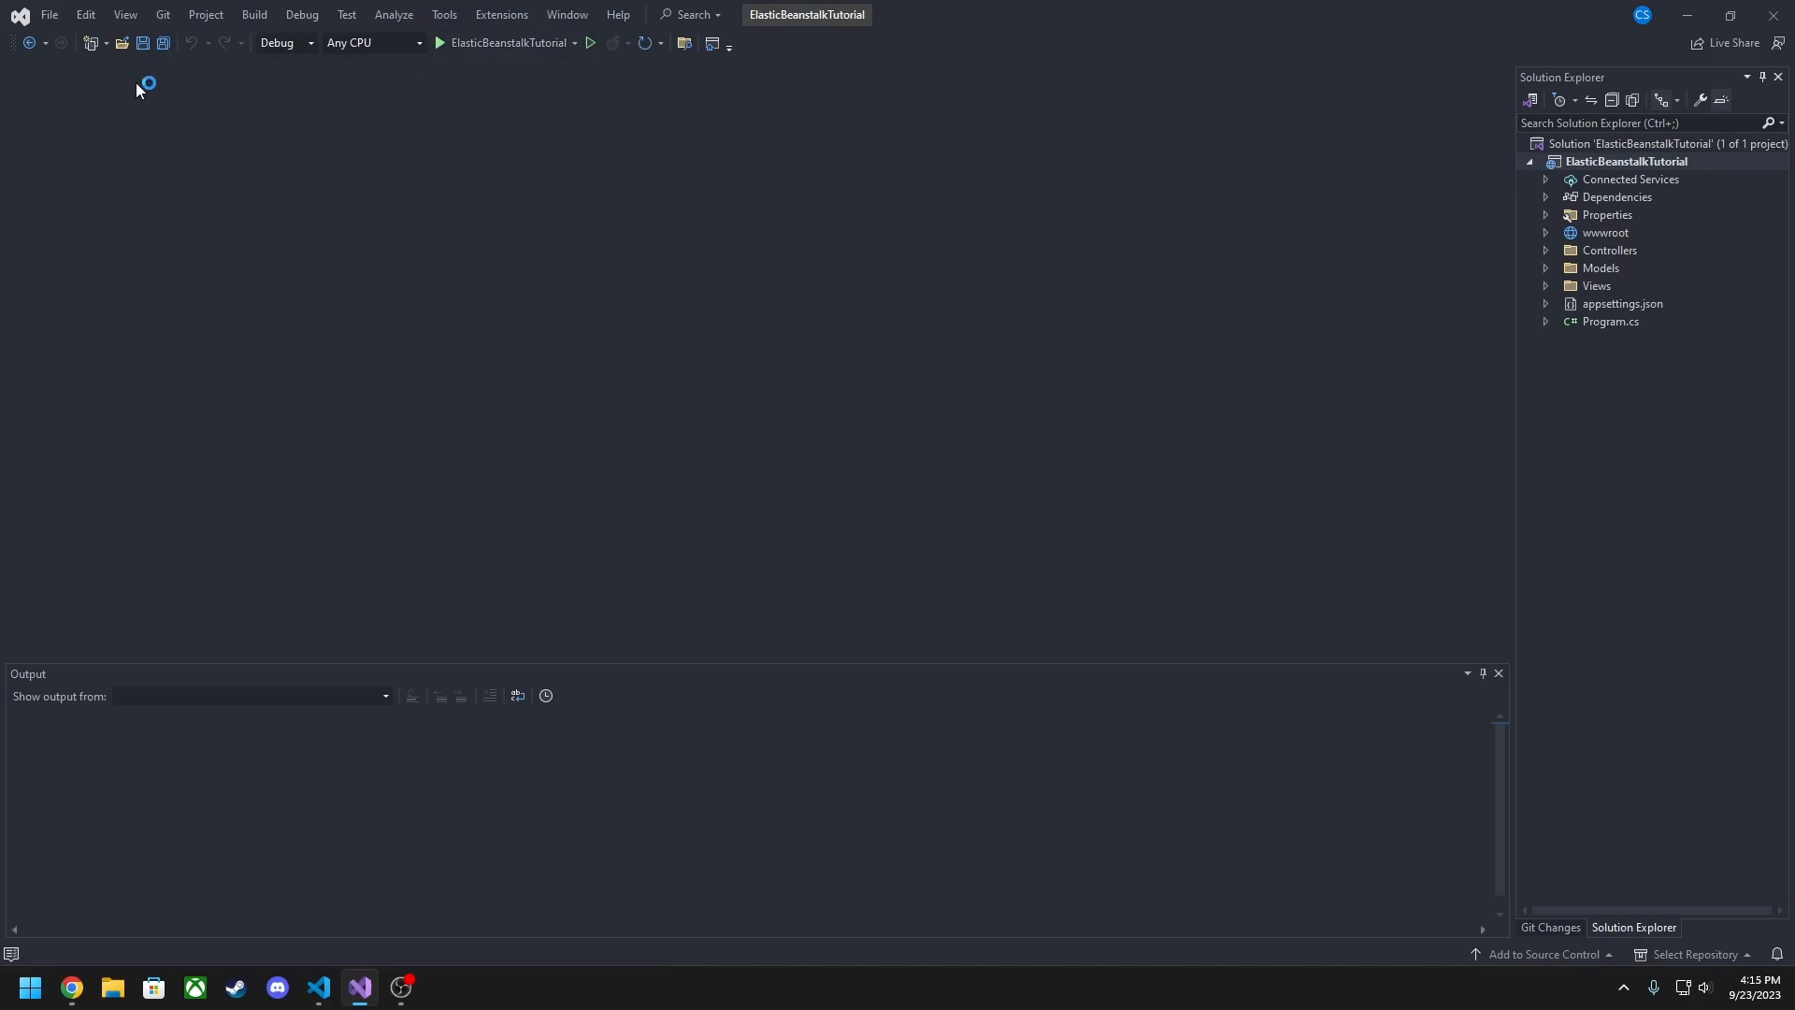
Run ElasticBeanstalkTutorial locally, check its home and Privacy pages, and close the browser window
{"action": "left_click", "coordinate": [482, 40]}
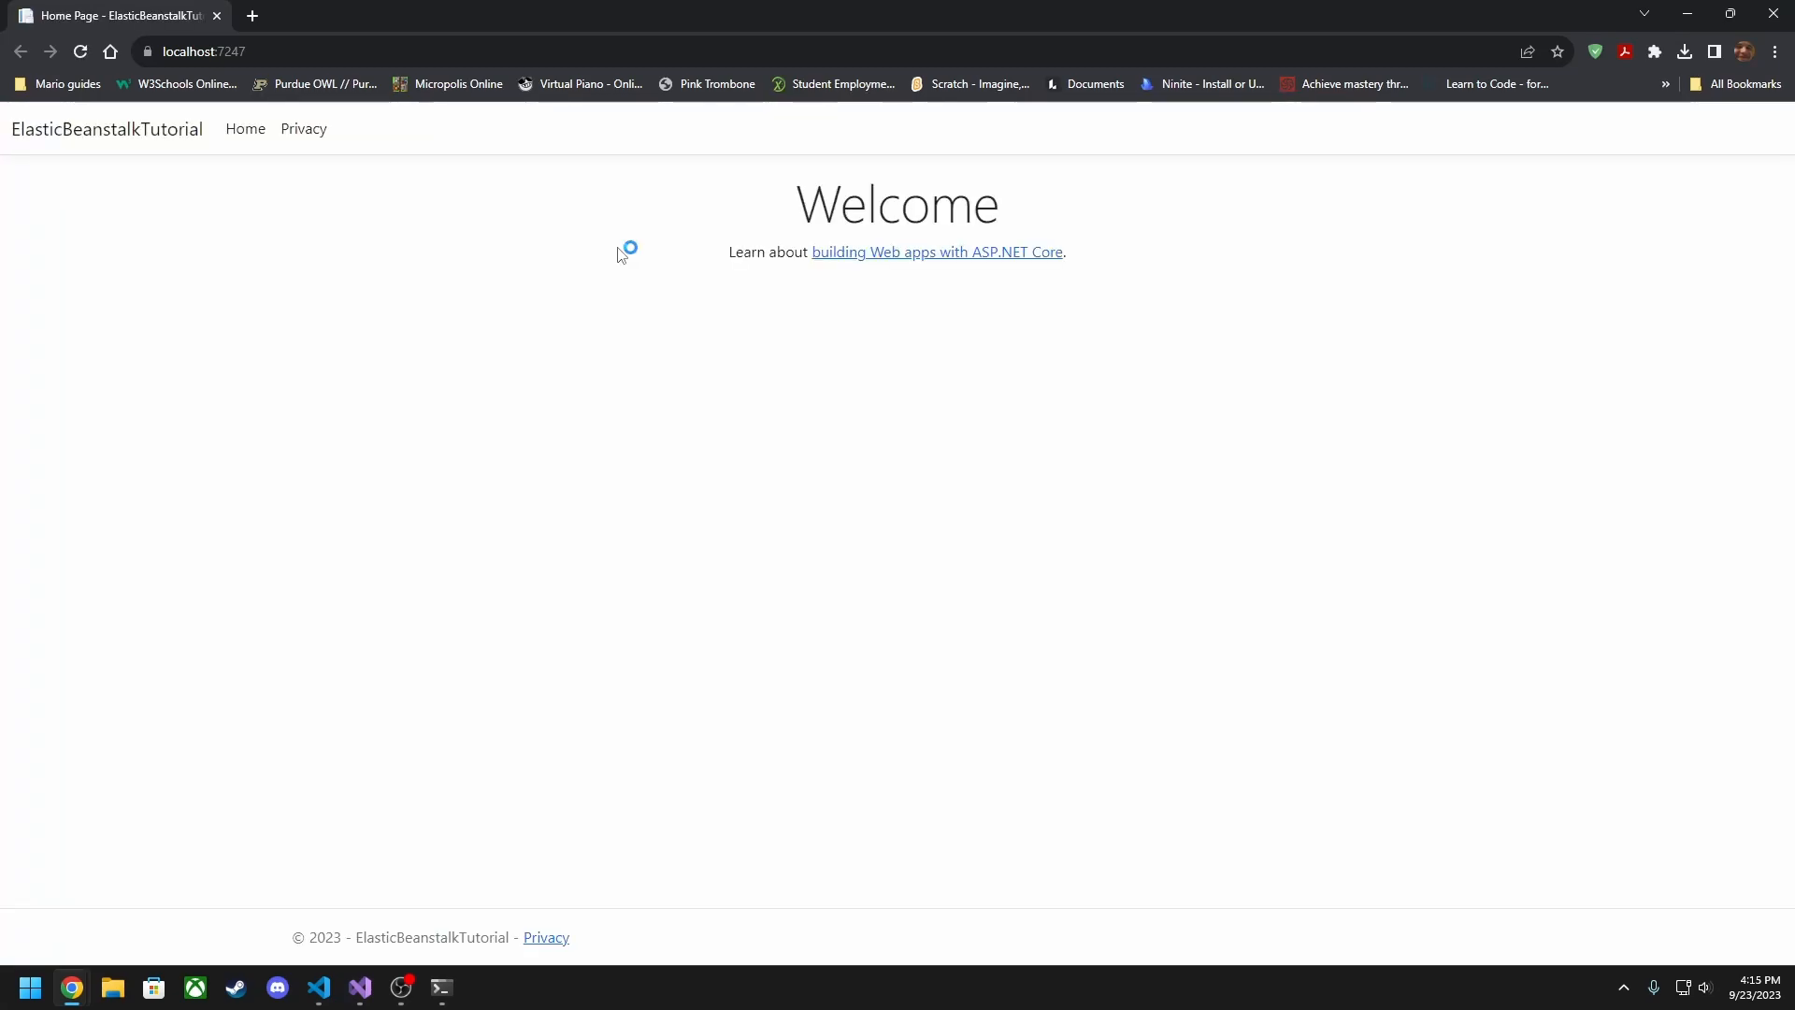
{"action": "left_click_drag", "start_coordinate": [734, 254], "coordinate": [1105, 252]}
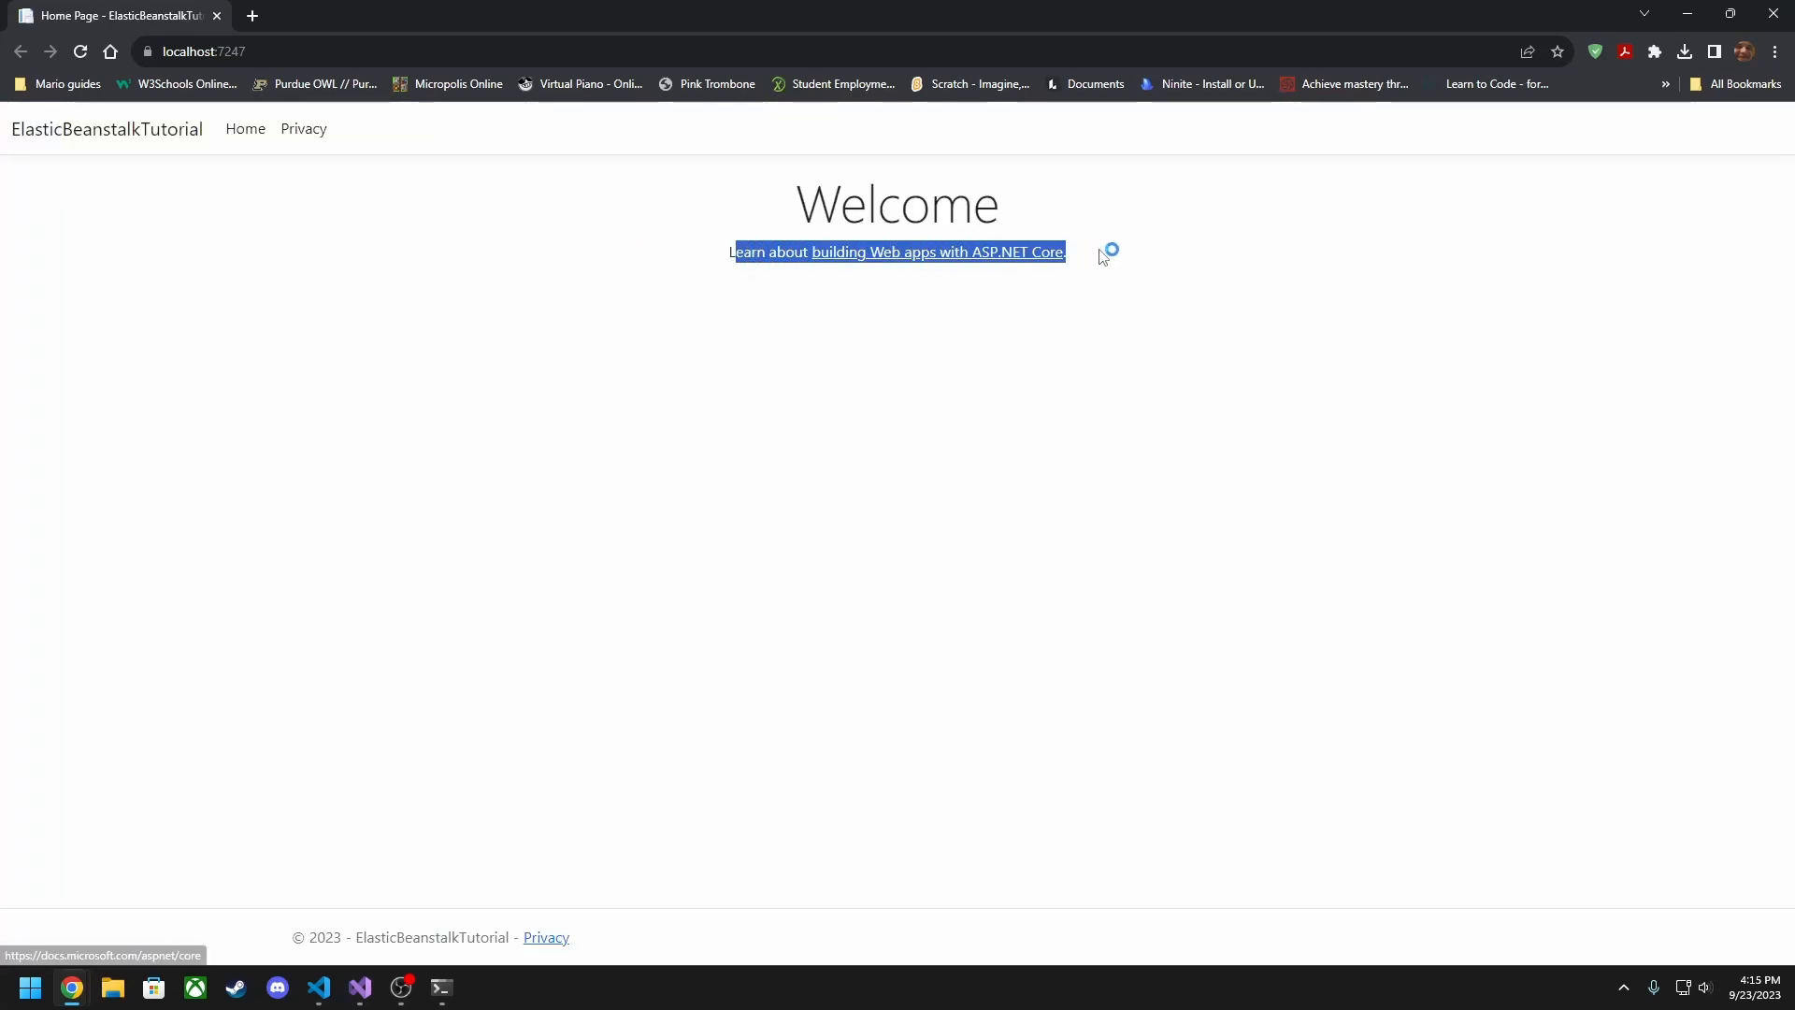
{"action": "left_click", "coordinate": [905, 336]}
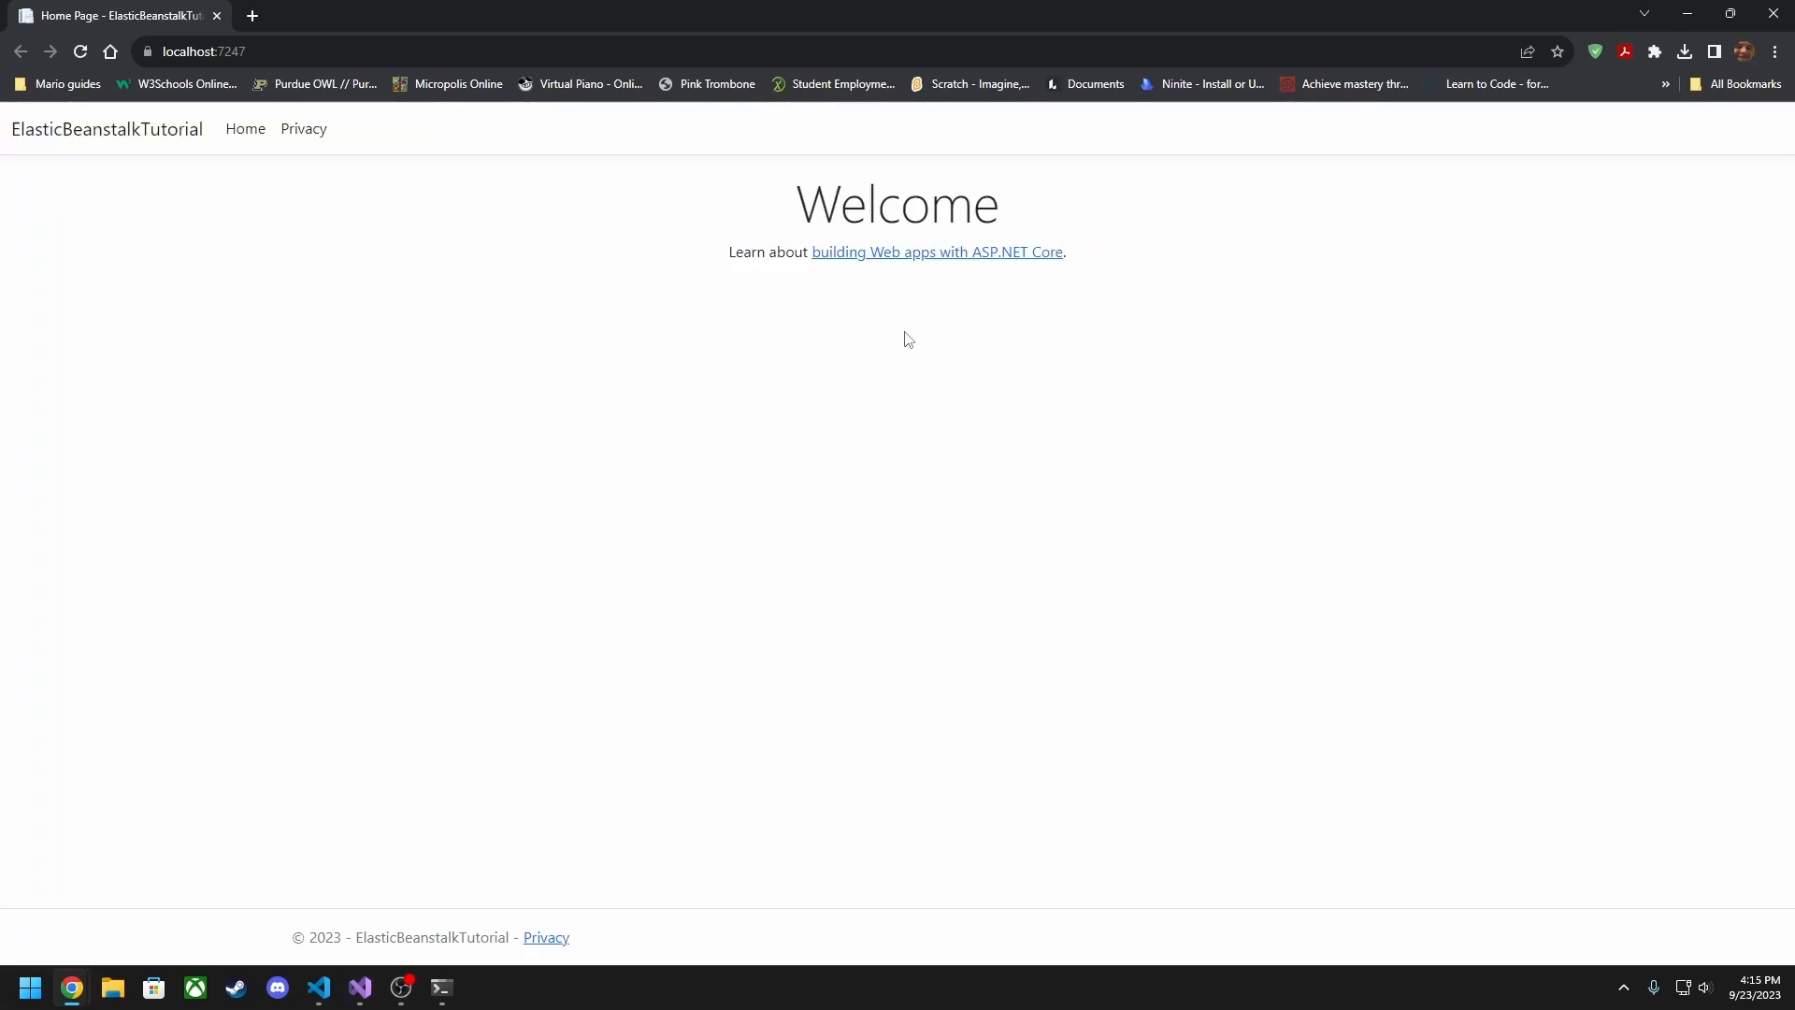
{"action": "left_click", "coordinate": [302, 131]}
{"action": "left_click", "coordinate": [173, 133]}
{"action": "left_click", "coordinate": [1773, 15]}
Open Index.cshtml from the Views/Home folder and place the cursor at the end of the link text in the paragraph
{"action": "left_click", "coordinate": [1545, 287]}
{"action": "left_click", "coordinate": [1562, 302]}
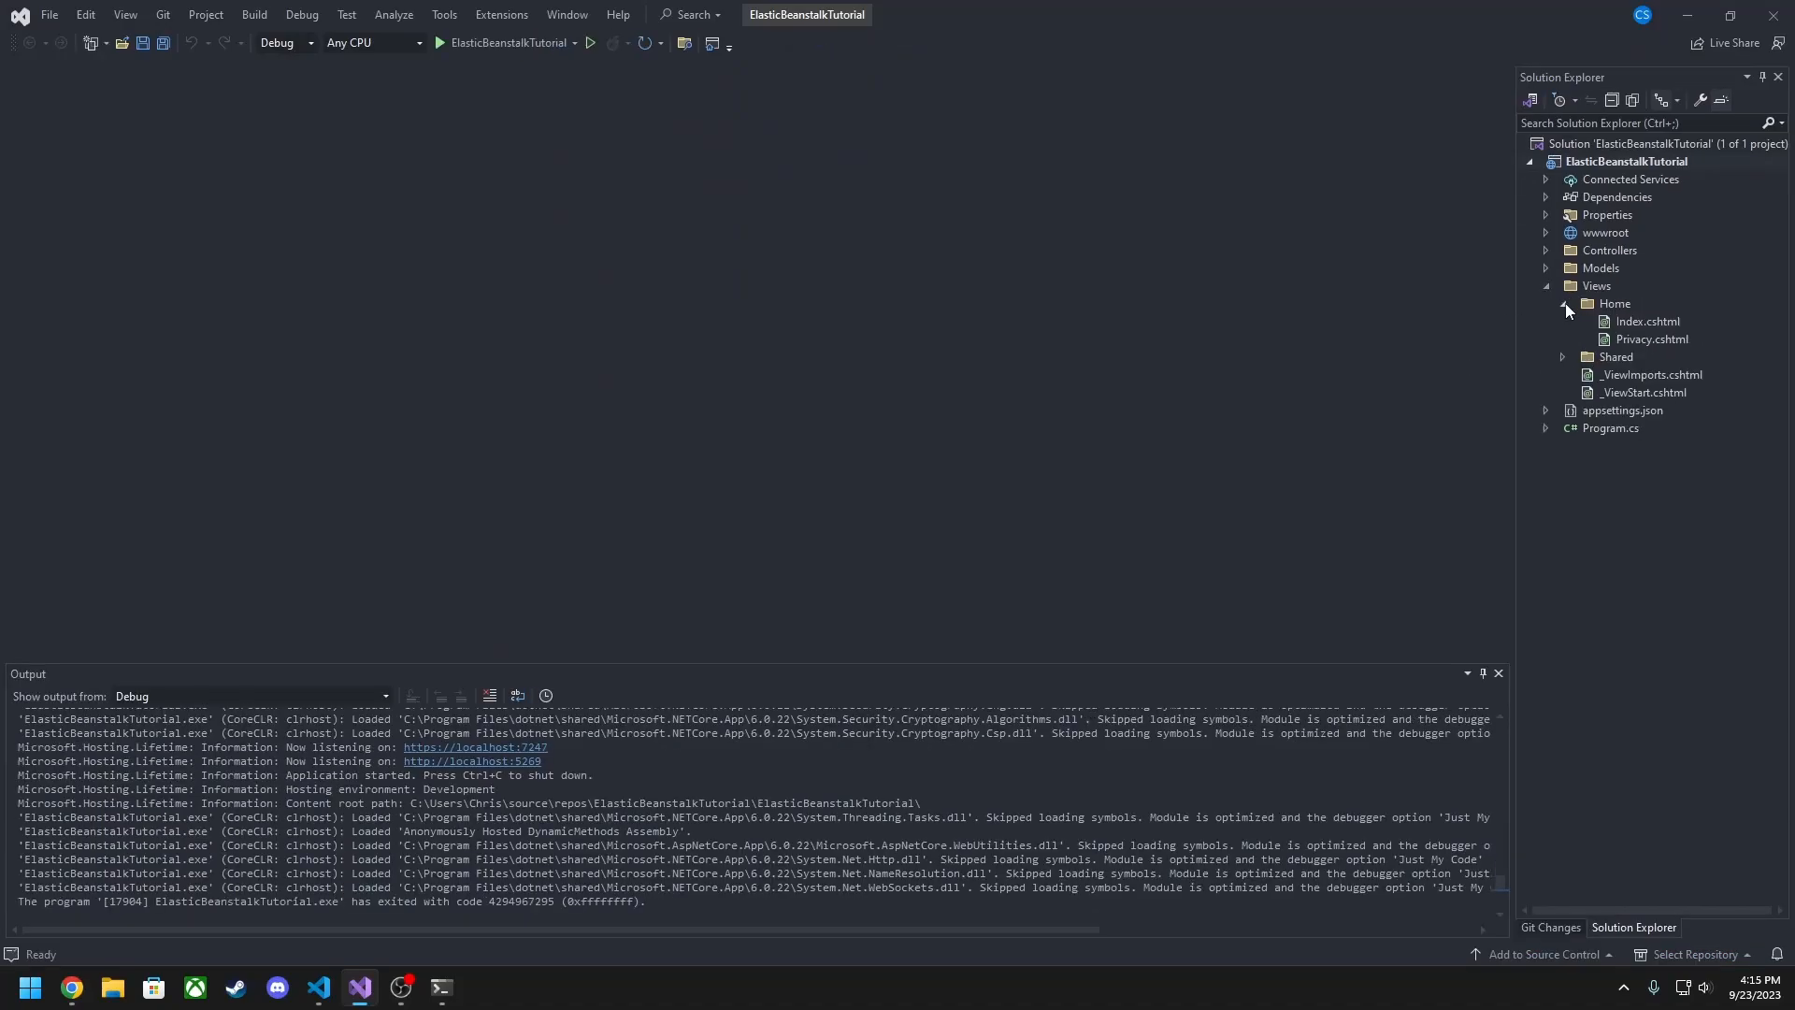
{"action": "double_click", "coordinate": [1591, 318]}
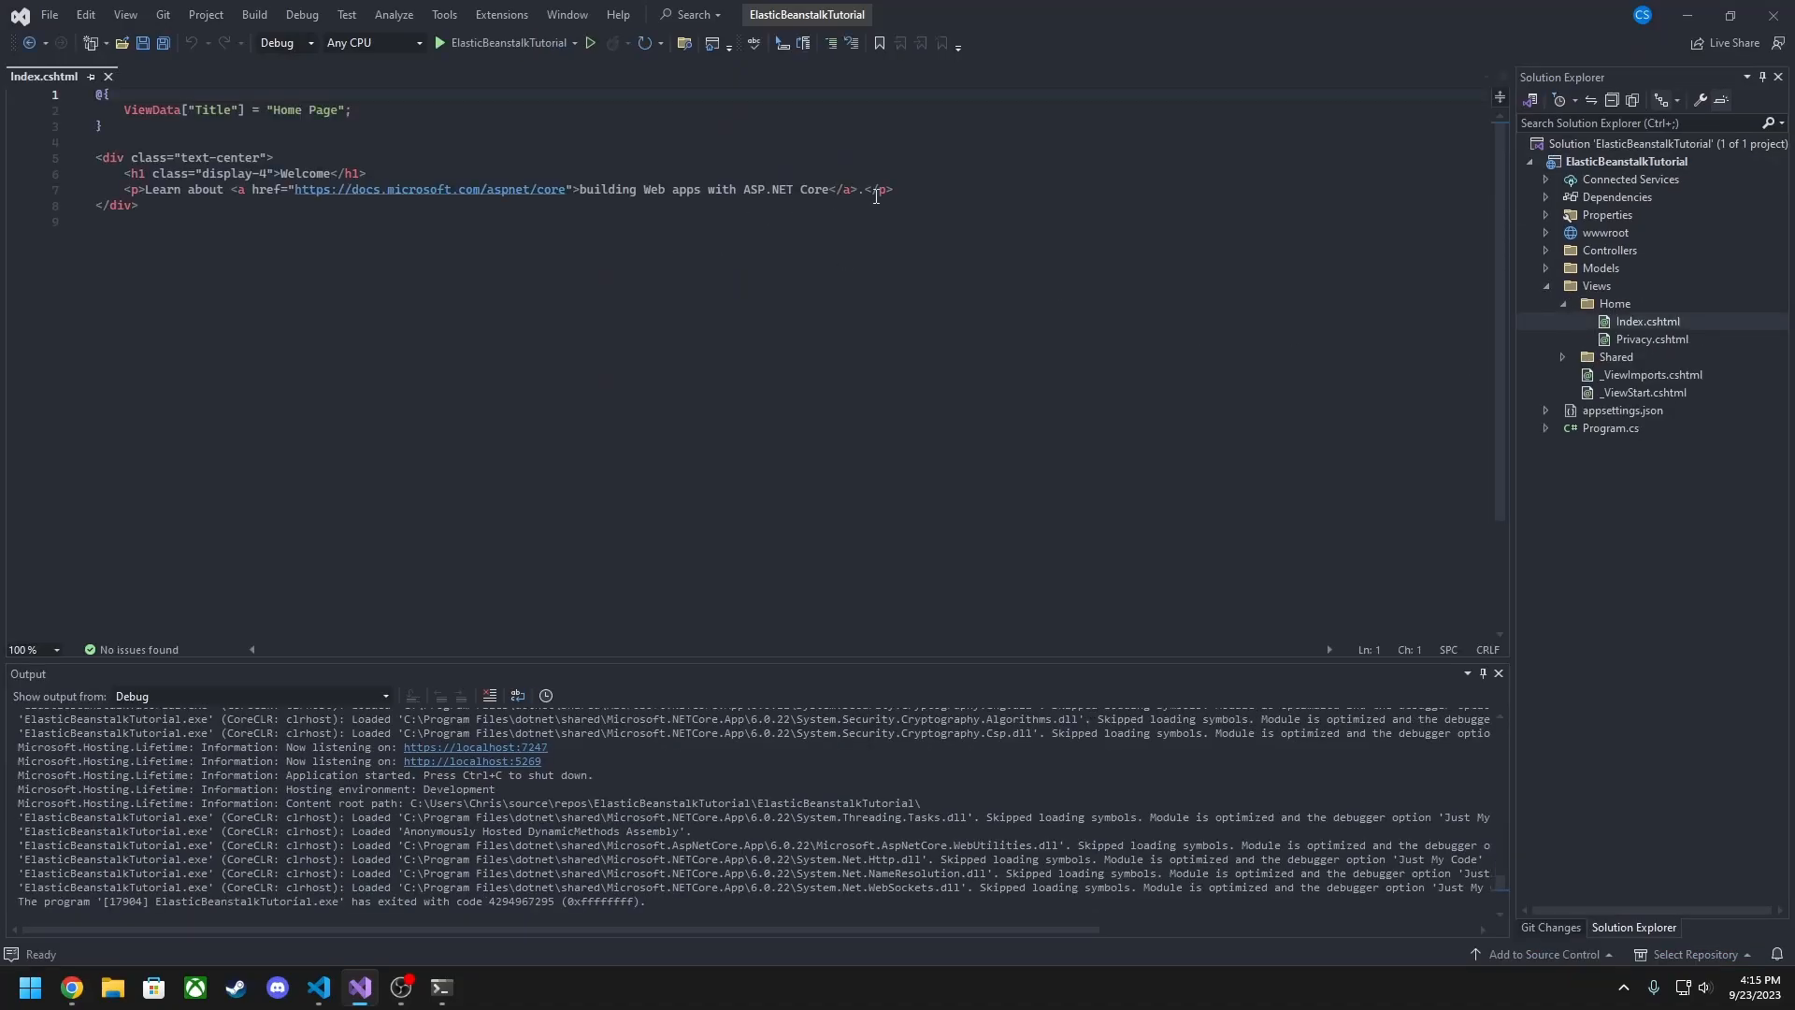
{"action": "left_click", "coordinate": [831, 190]}
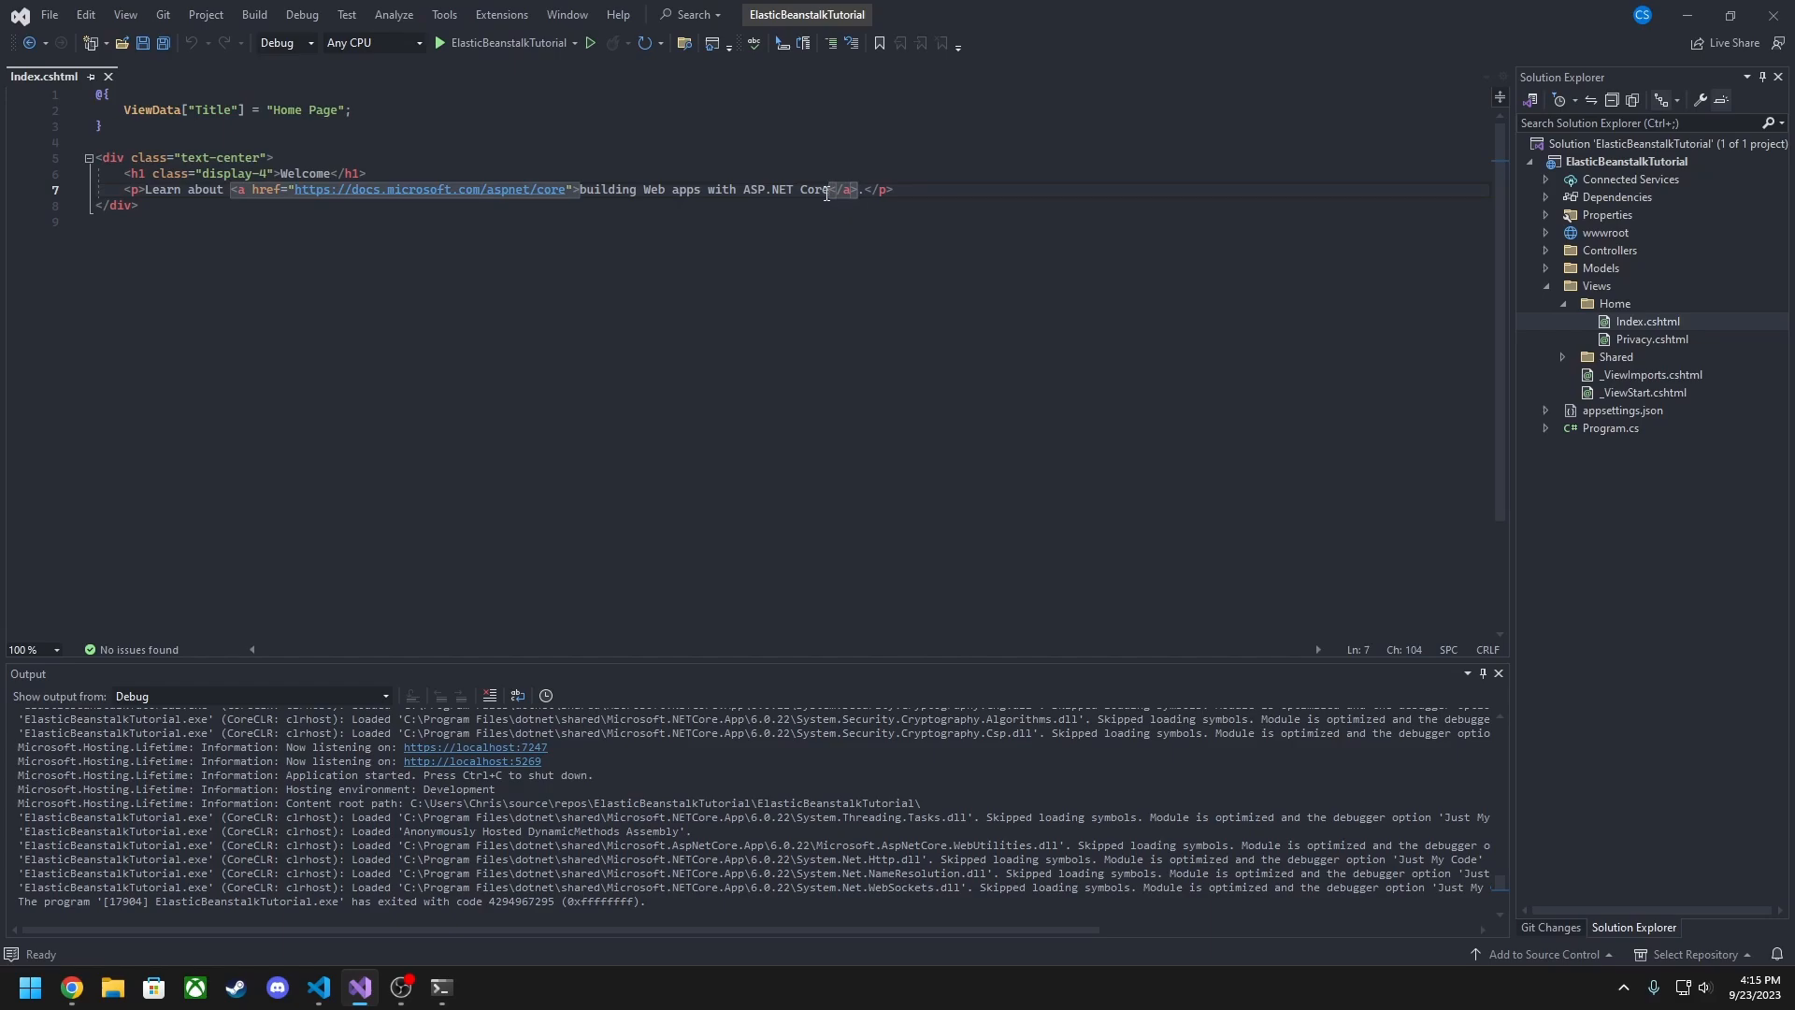
Insert " in AWS Elastic Beanstalk!" after the closing link tag in the Index.cshtml paragraph and save the file
{"action": "left_click", "coordinate": [858, 190]}
{"action": "type", "text": "."}
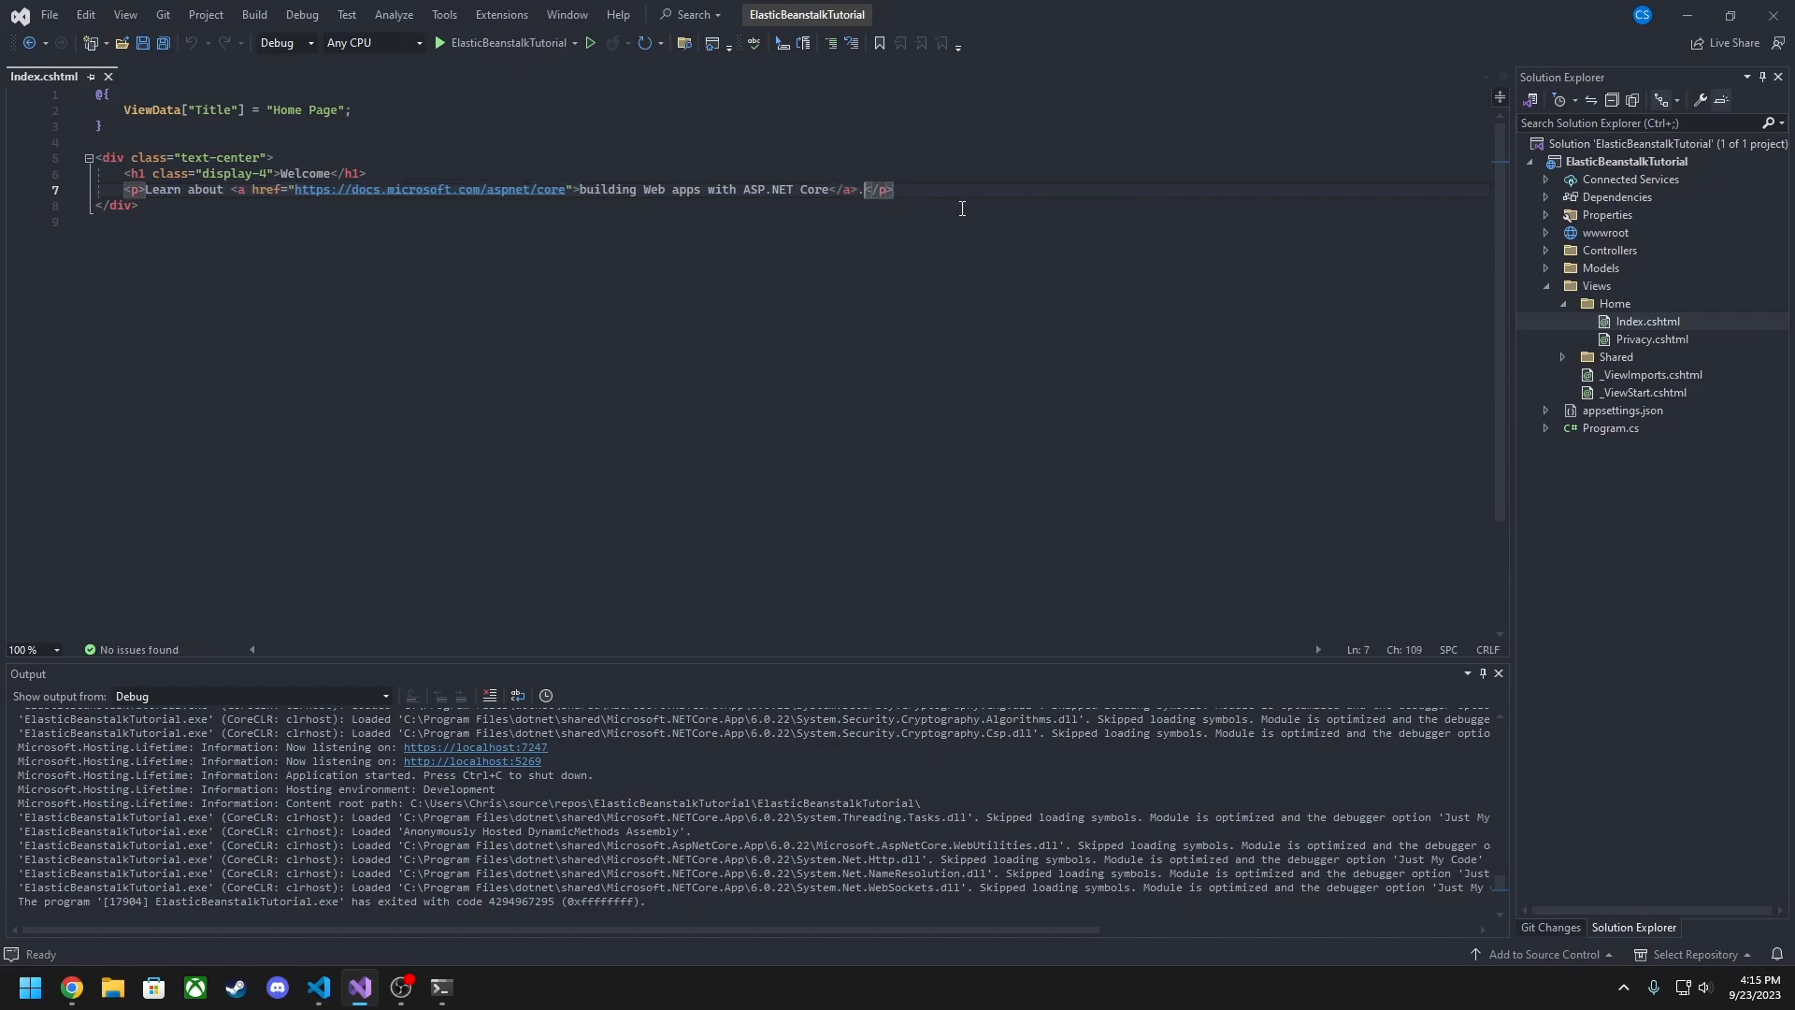
{"action": "key", "text": "Left"}
{"action": "type", "text": "on"}
{"action": "key", "text": "BackSpace"}
{"action": "key", "text": "BackSpace"}
{"action": "type", "text": "in AWS Elastic Bea"}
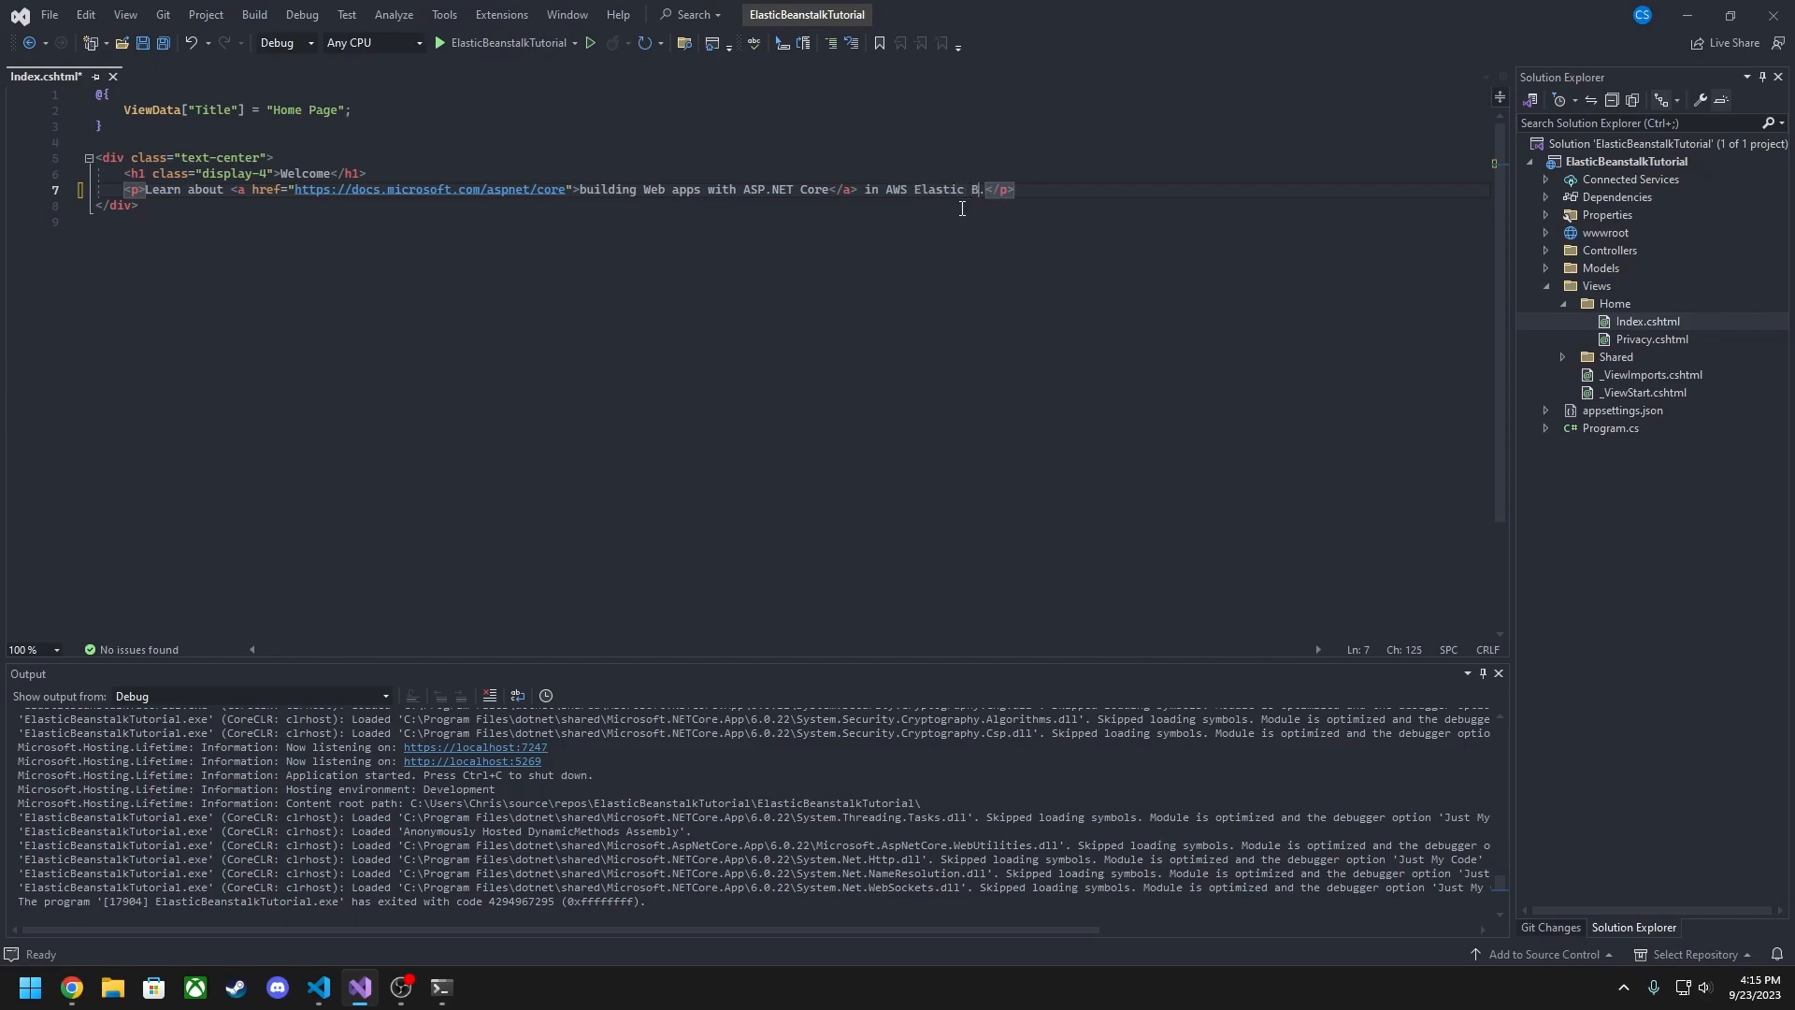
{"action": "type", "text": "nstalk~"}
{"action": "key", "text": "BackSpace"}
{"action": "type", "text": "!"}
{"action": "key", "text": "ctrl+s"}
{"action": "key", "text": "Return"}
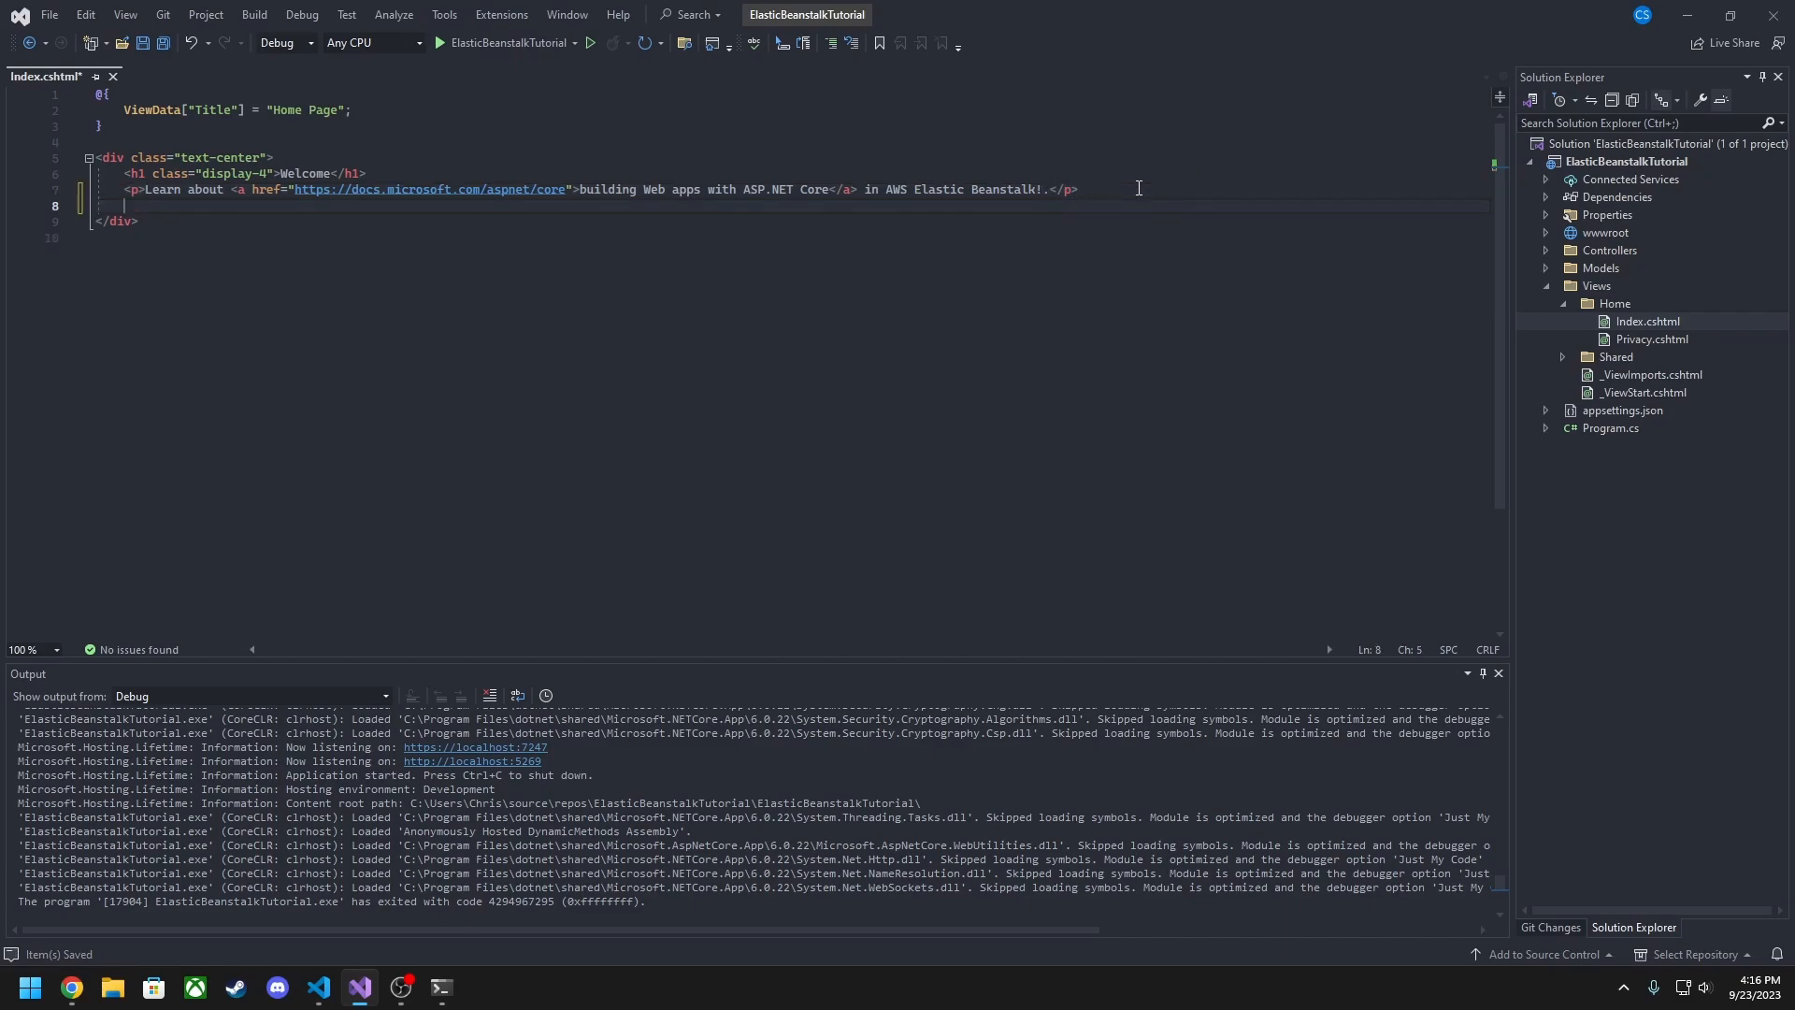
{"action": "left_click", "coordinate": [318, 988]}
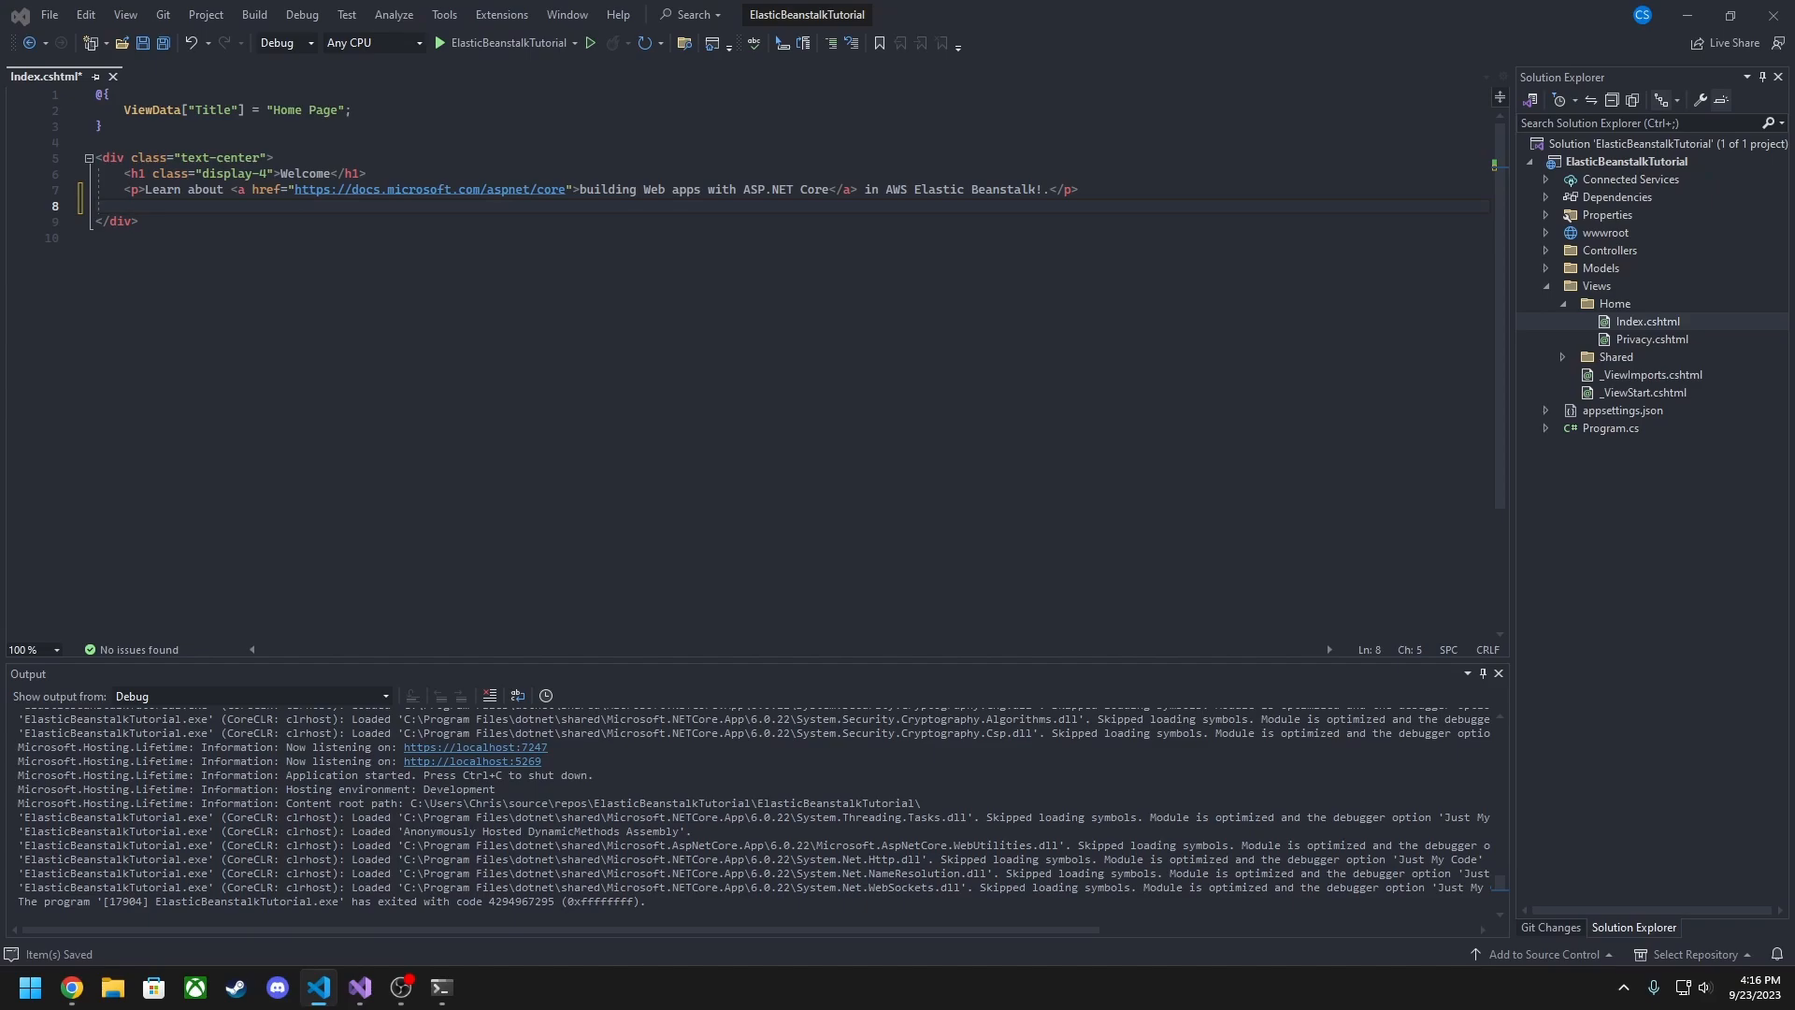
{"action": "key", "text": "alt+Tab"}
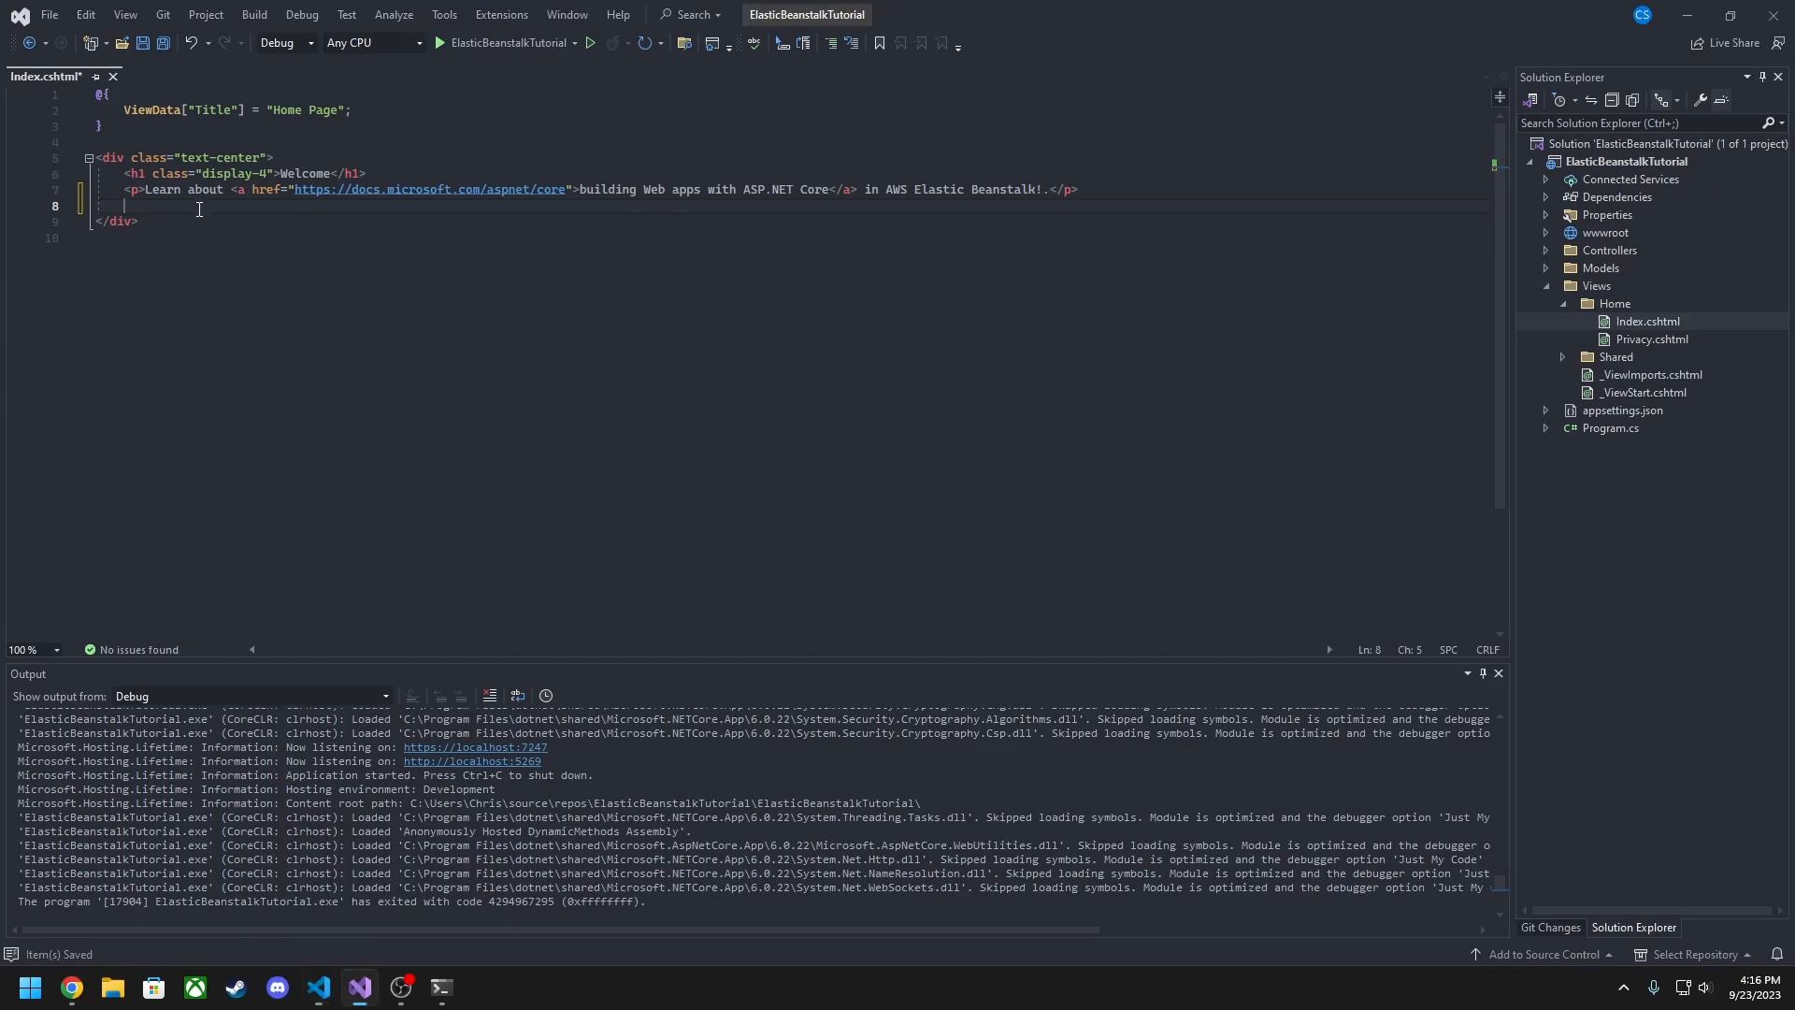
{"action": "type", "text": "<a href=\"https://youtu.be/dQw4w9WgXcQ?si=gPPjHWSd4hKZnnsT\">Thanks for Watching!</a>"}
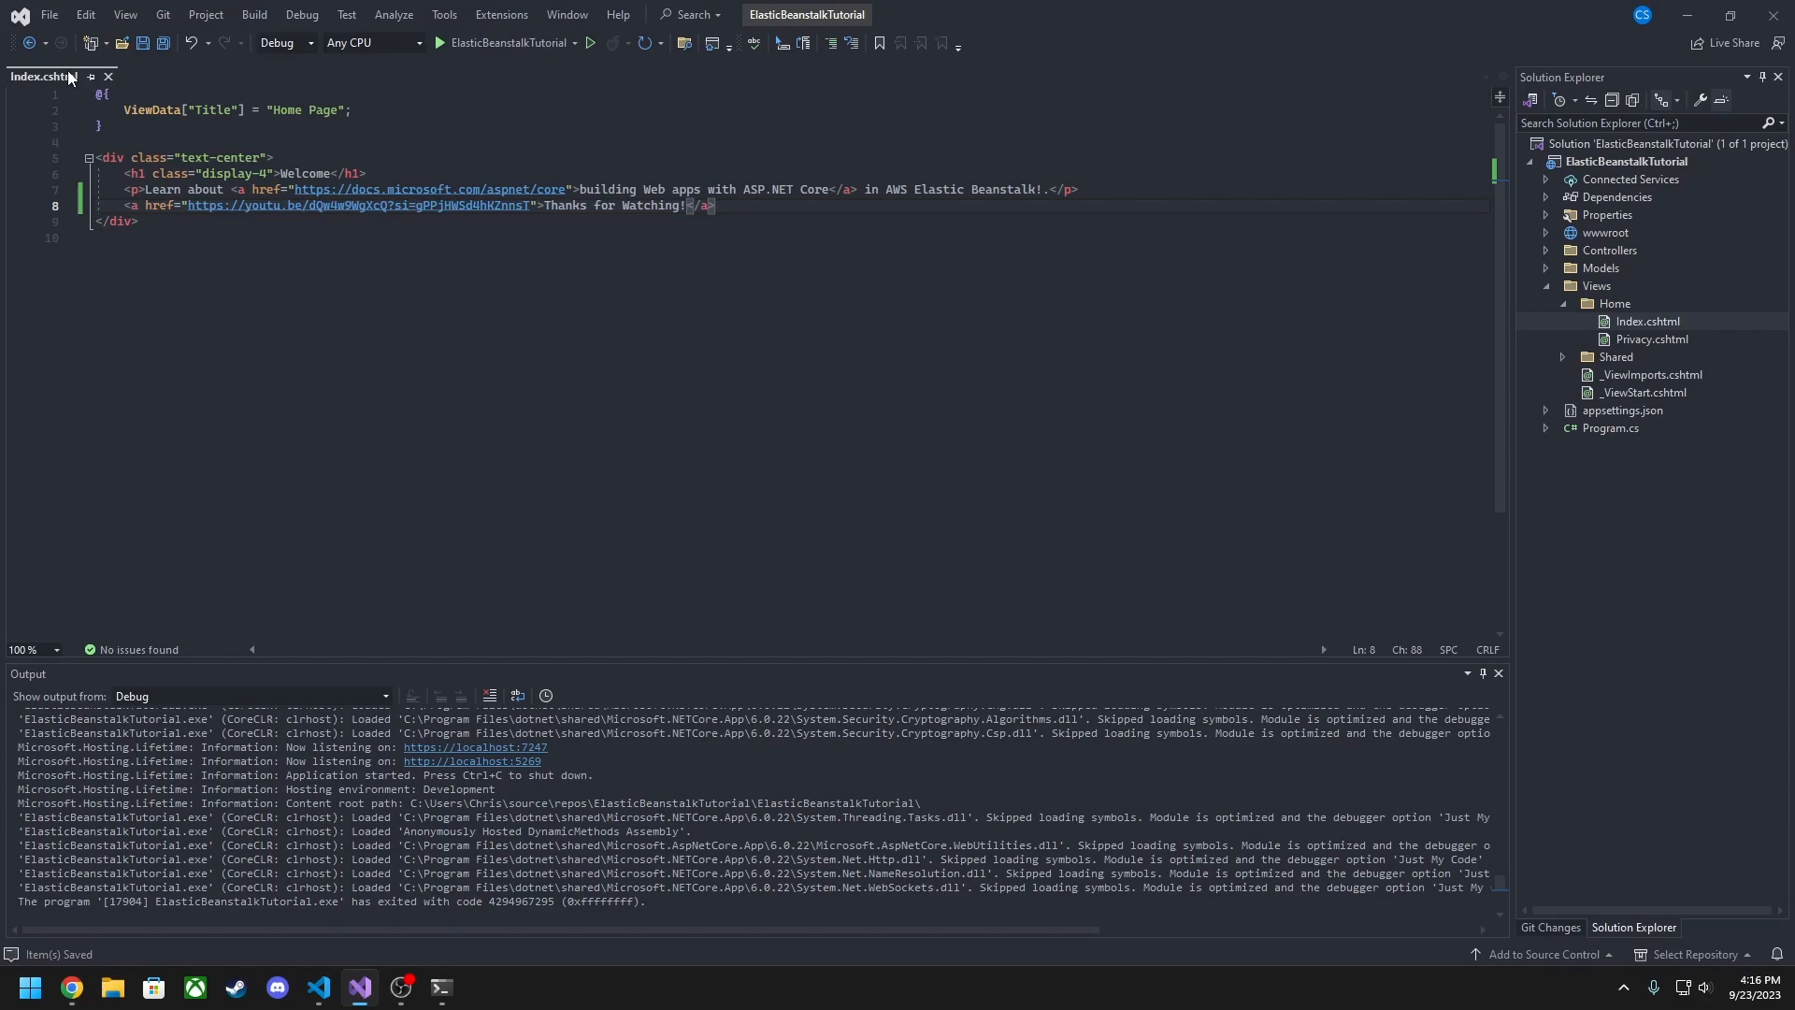
Close Index.cshtml, collapse the Home and Views folders, and close the Output window
{"action": "middle_click", "coordinate": [69, 75]}
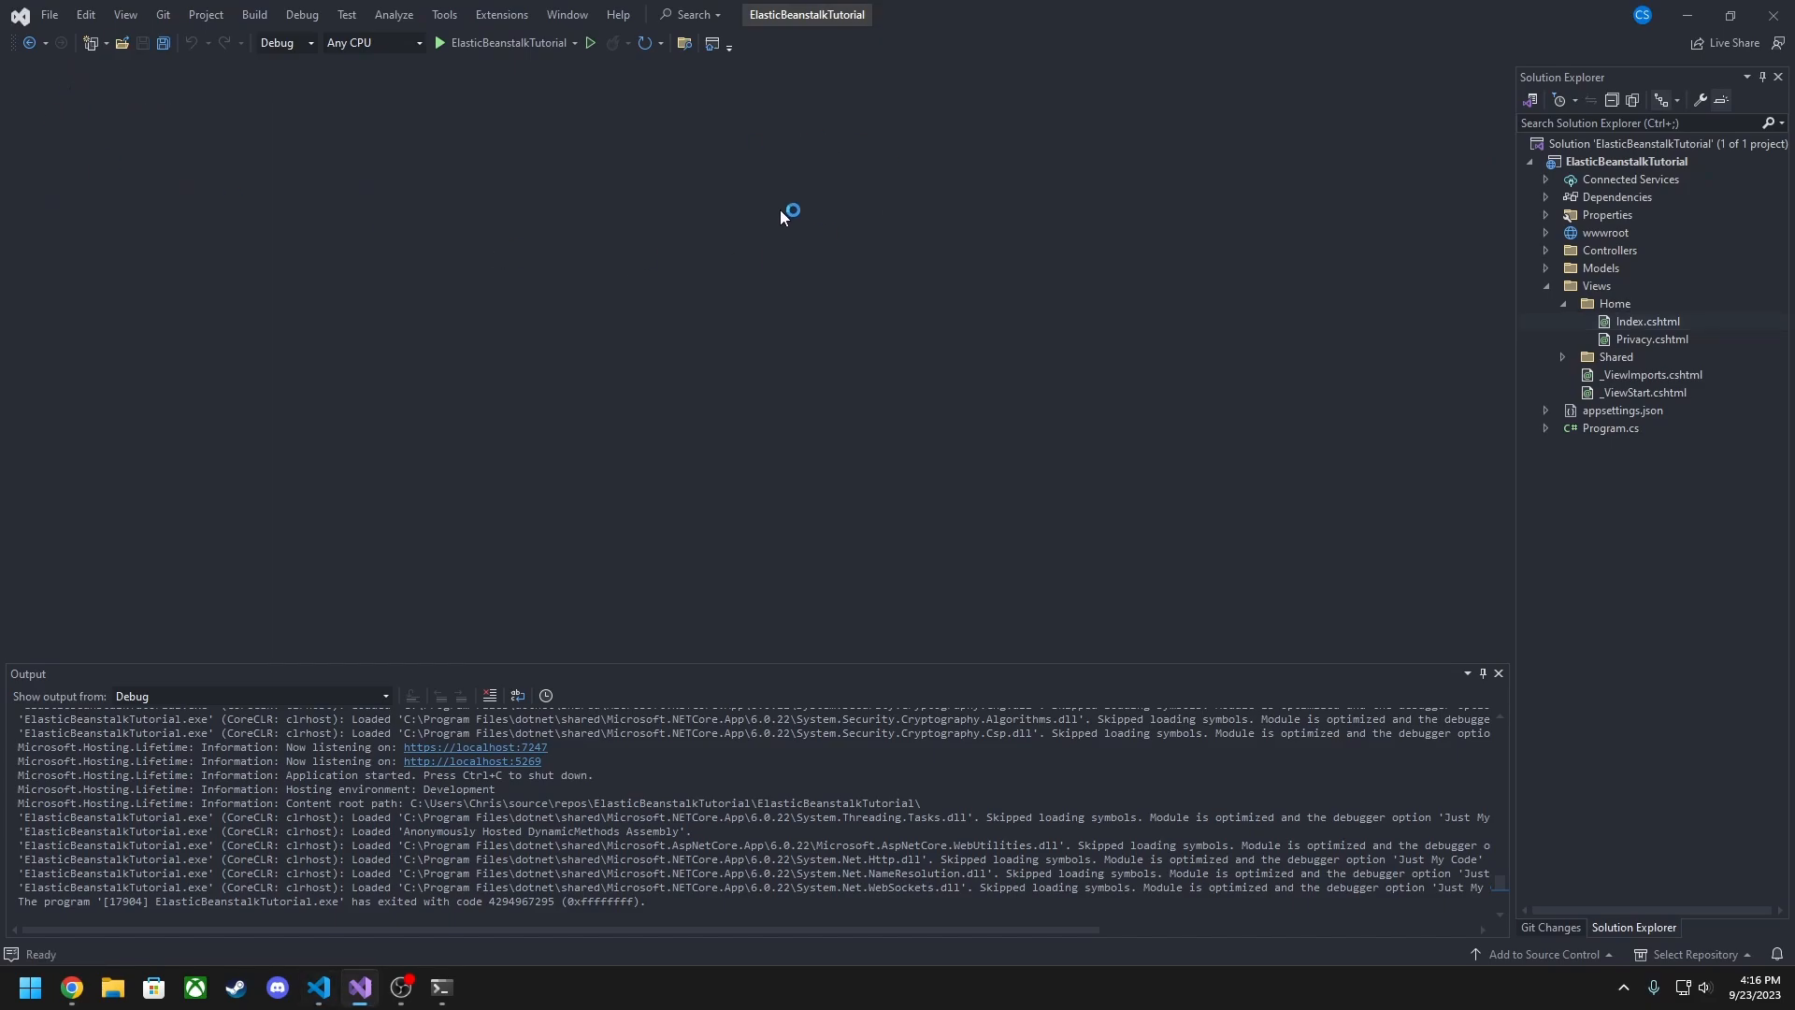
{"action": "left_click", "coordinate": [1563, 304]}
{"action": "left_click", "coordinate": [1546, 287]}
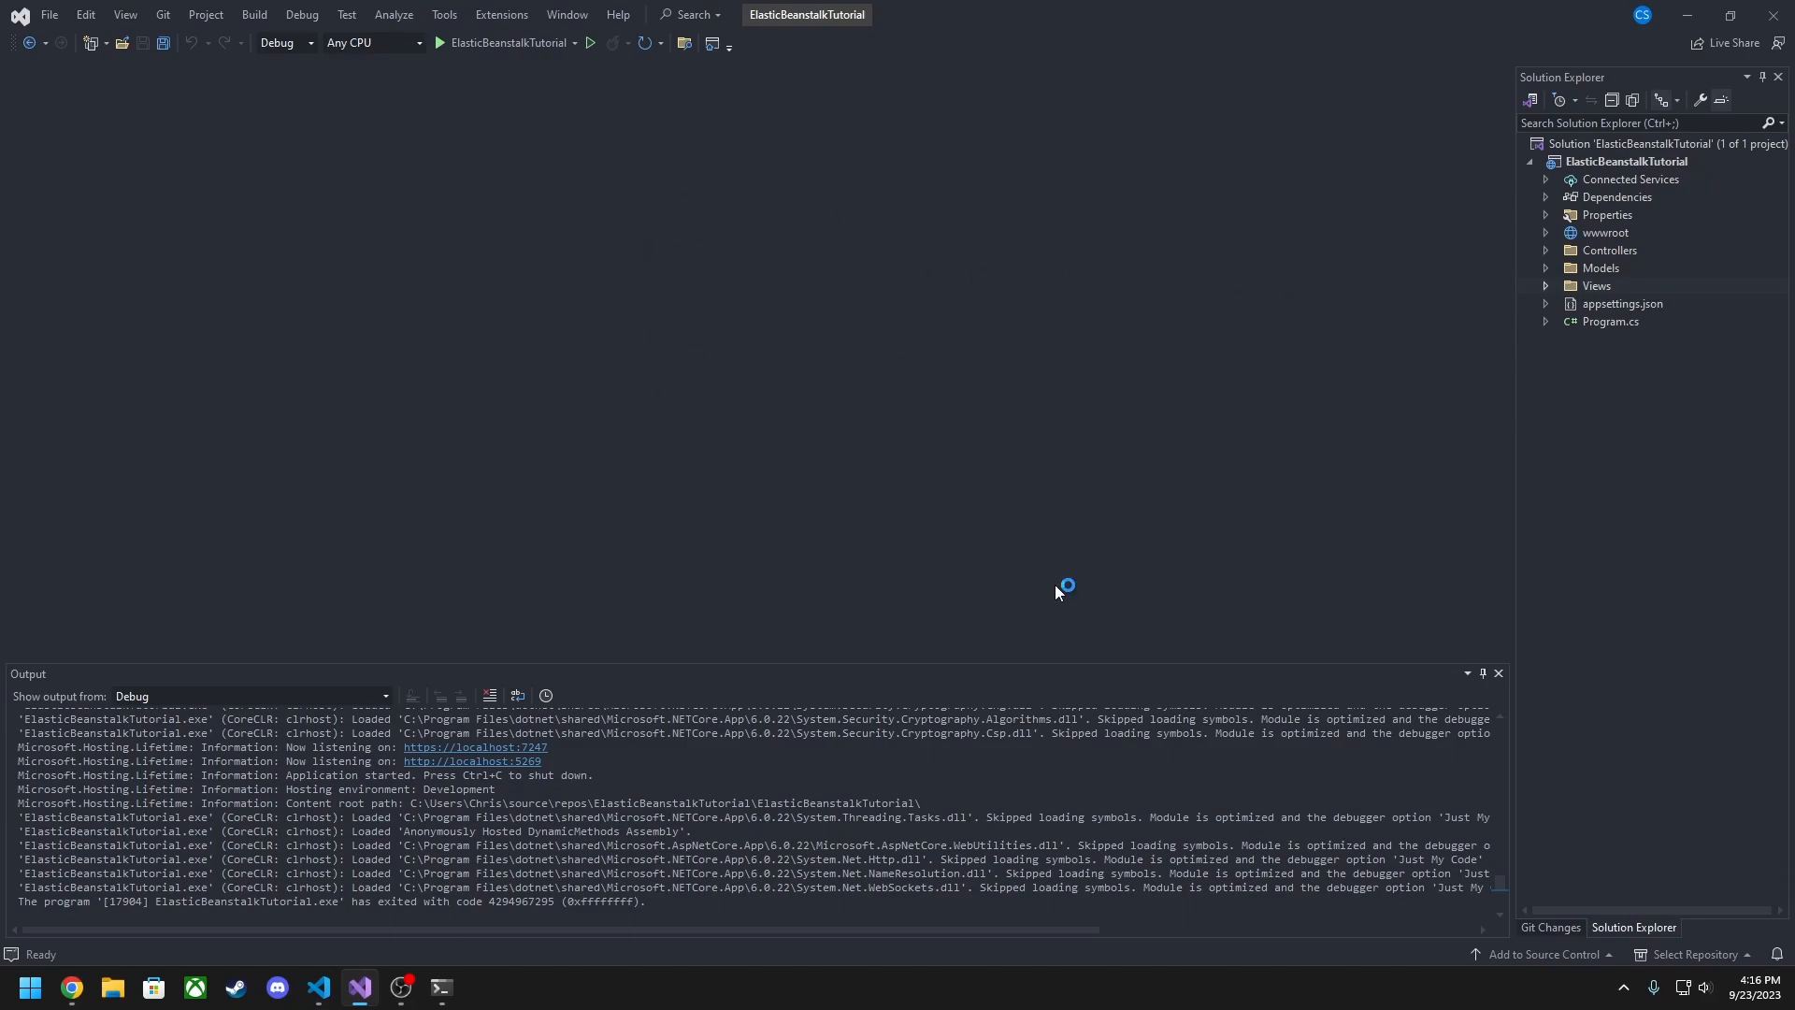
{"action": "left_click", "coordinate": [1498, 673]}
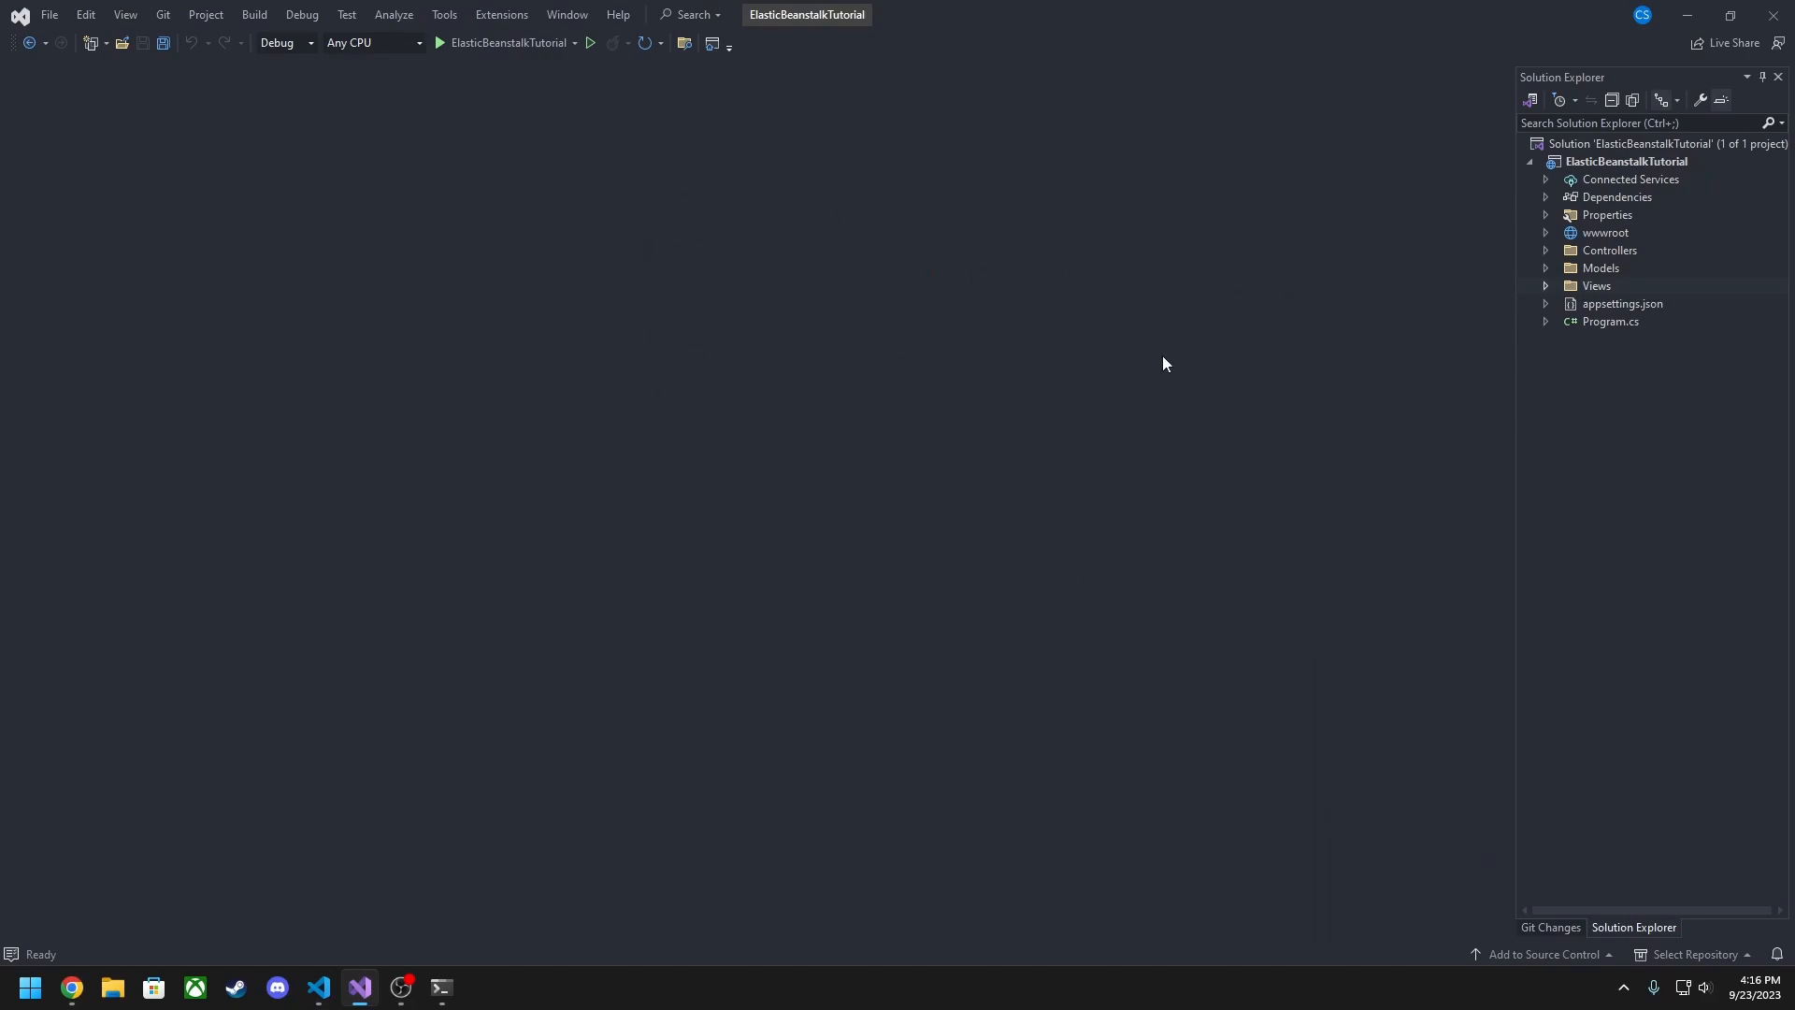
Publish the ElasticBeanstalkTutorial project to AWS as a new target using ASP.NET Core App to AWS Elastic Beanstalk on Linux
{"action": "left_click", "coordinate": [490, 19]}
{"action": "left_click", "coordinate": [412, 140]}
{"action": "right_click", "coordinate": [1583, 159]}
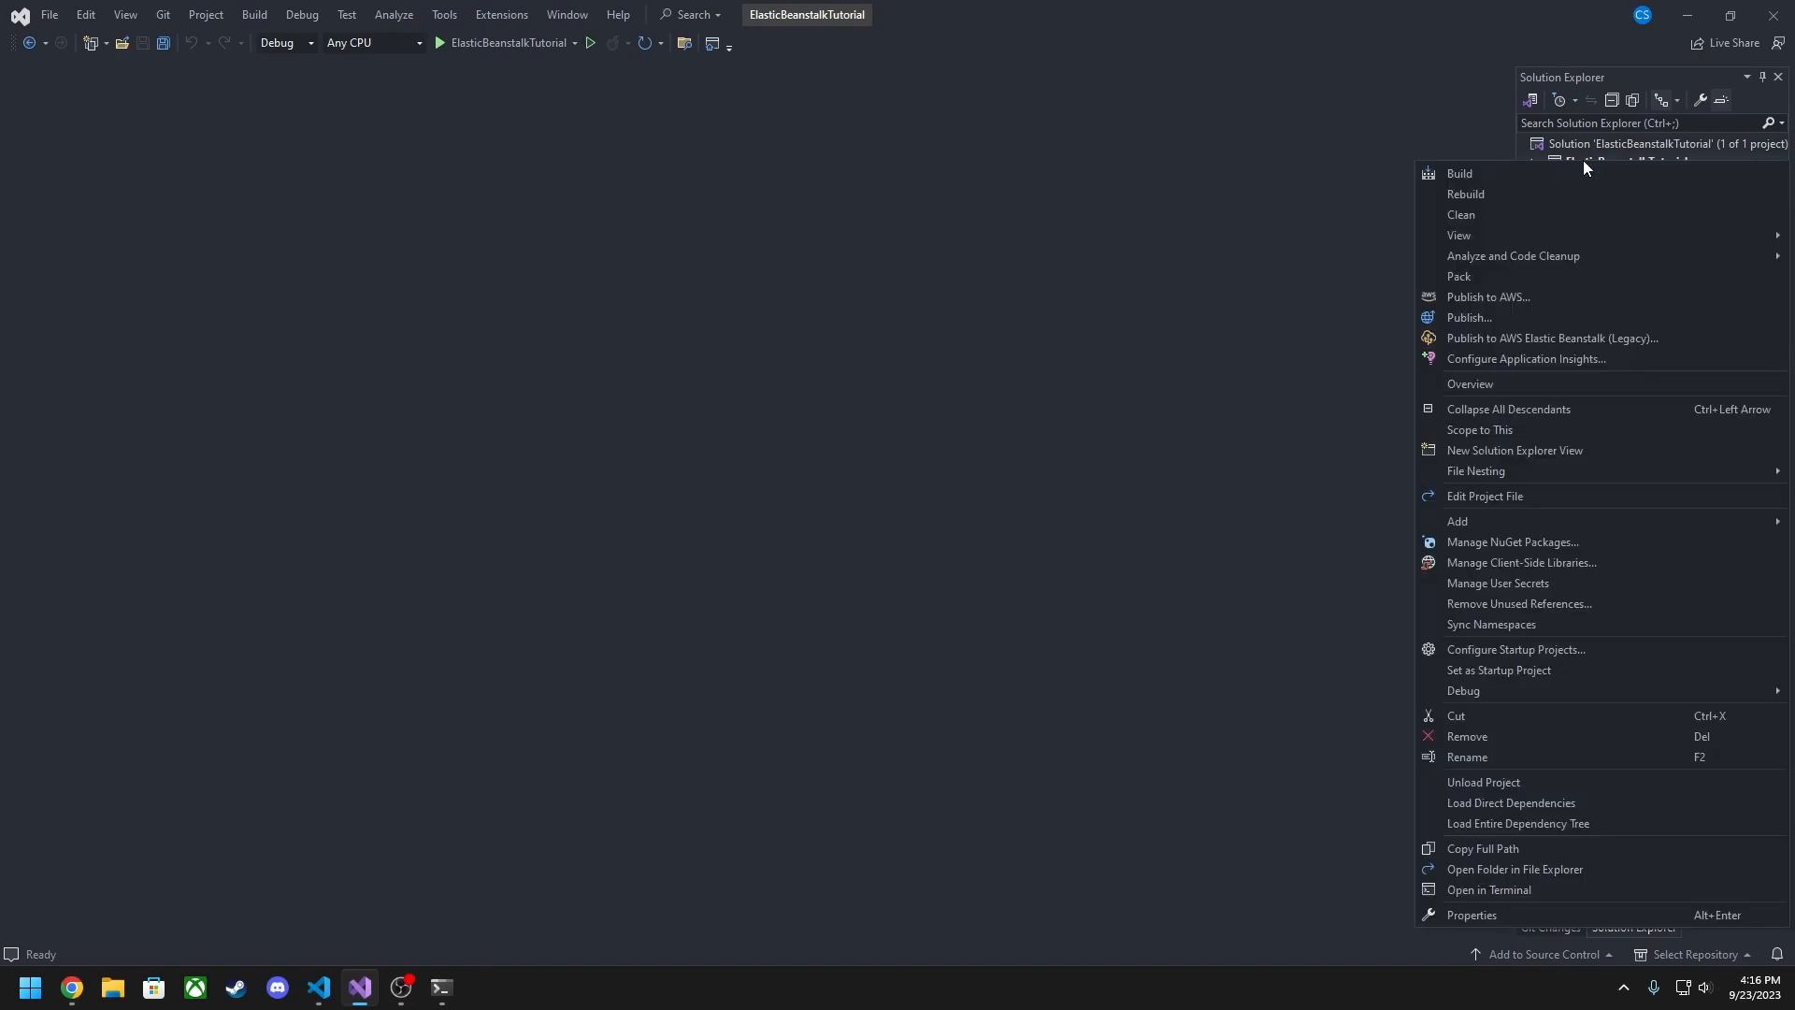
{"action": "left_click", "coordinate": [1481, 300]}
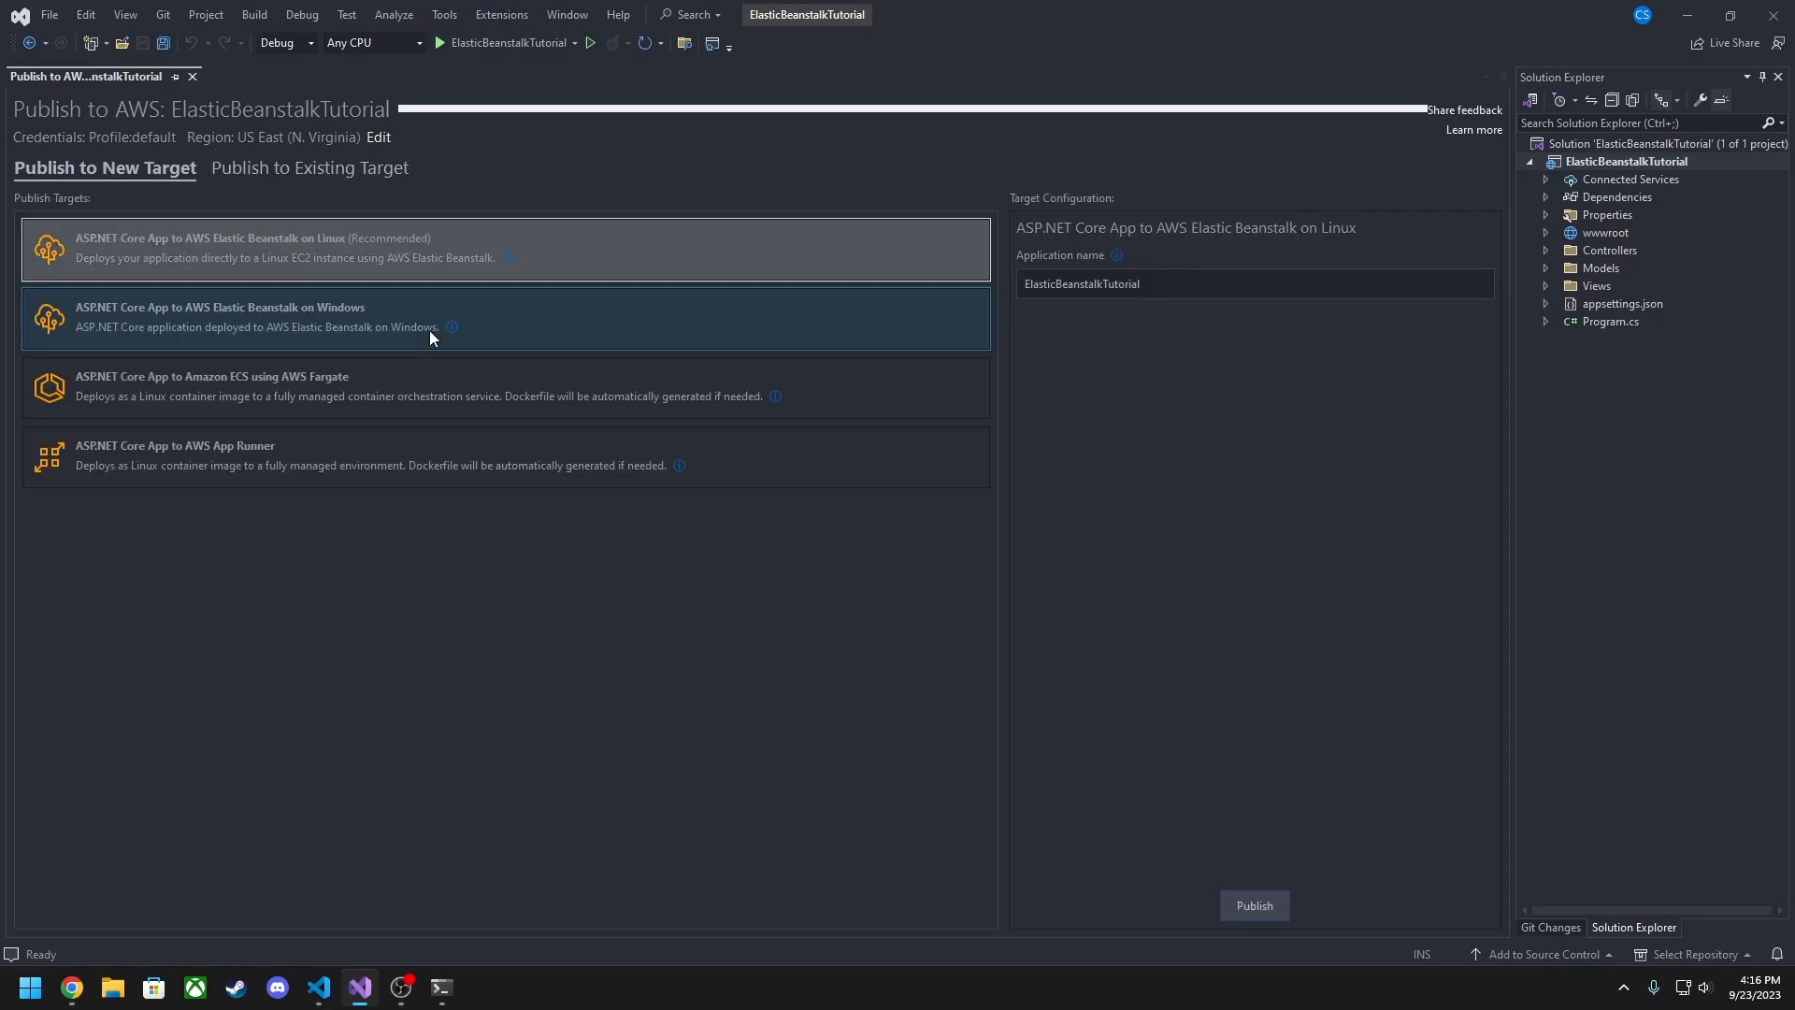
{"action": "left_click", "coordinate": [213, 168]}
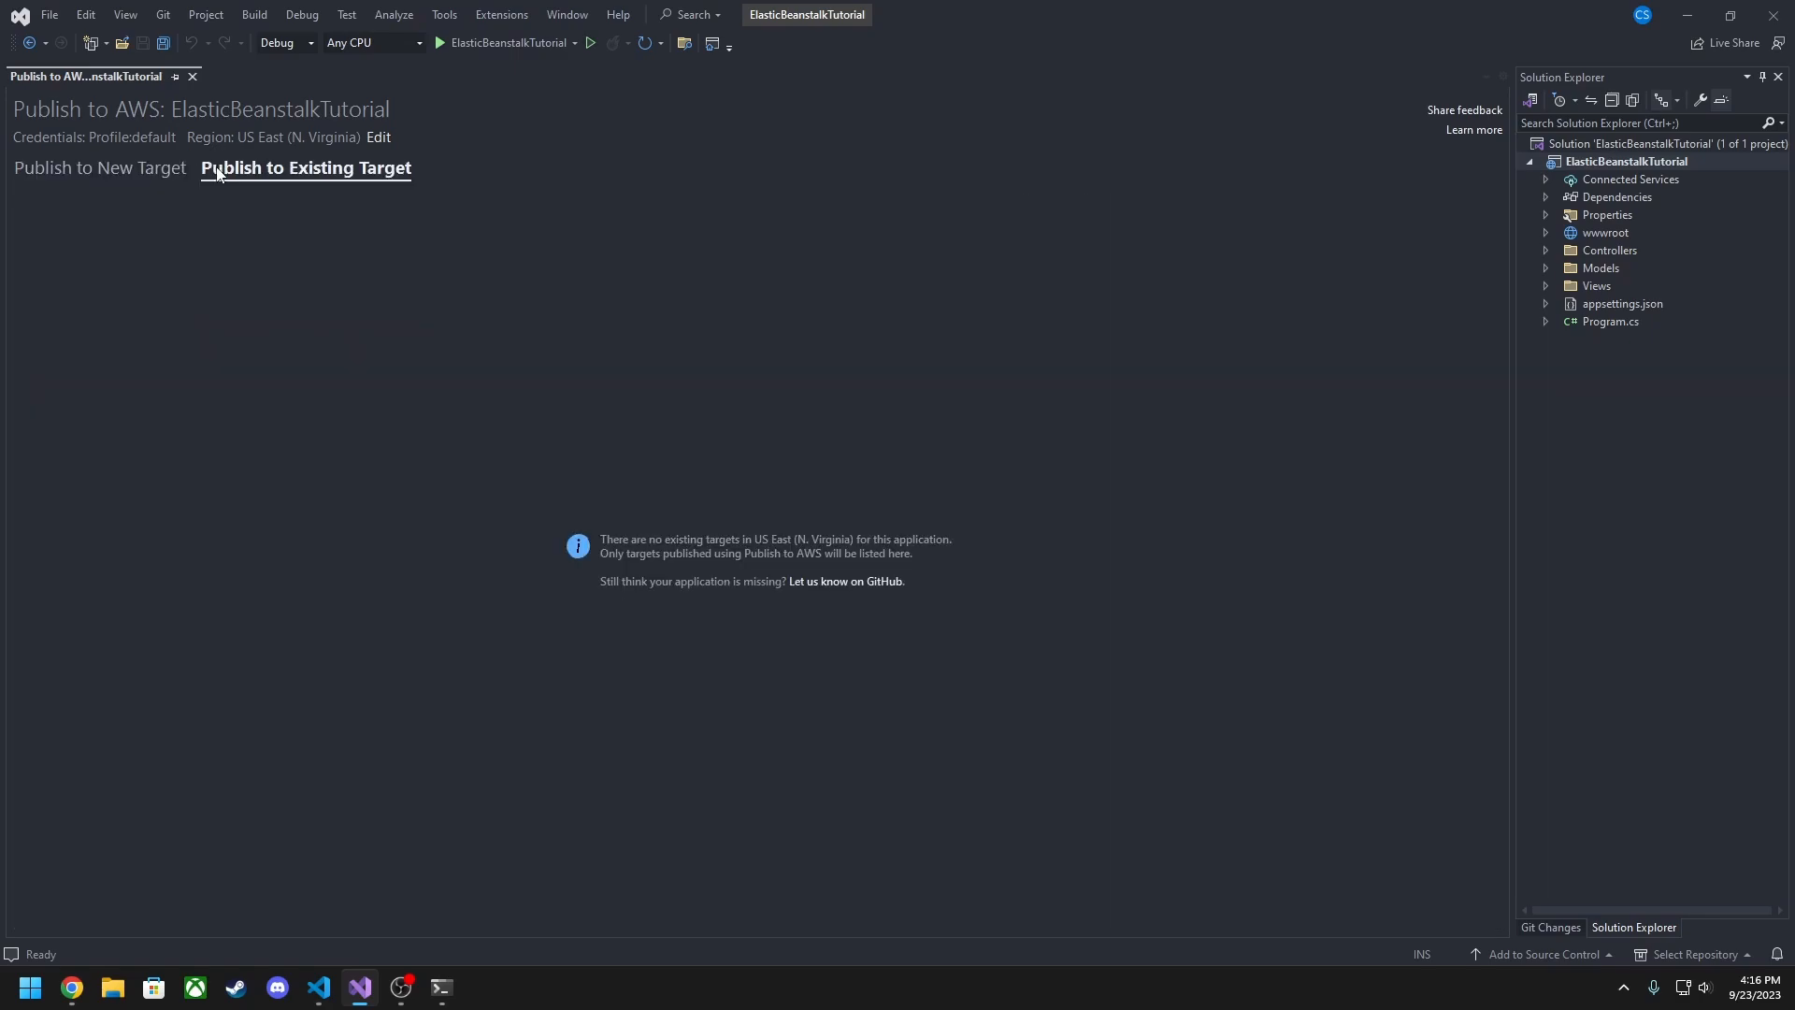
{"action": "left_click", "coordinate": [179, 170]}
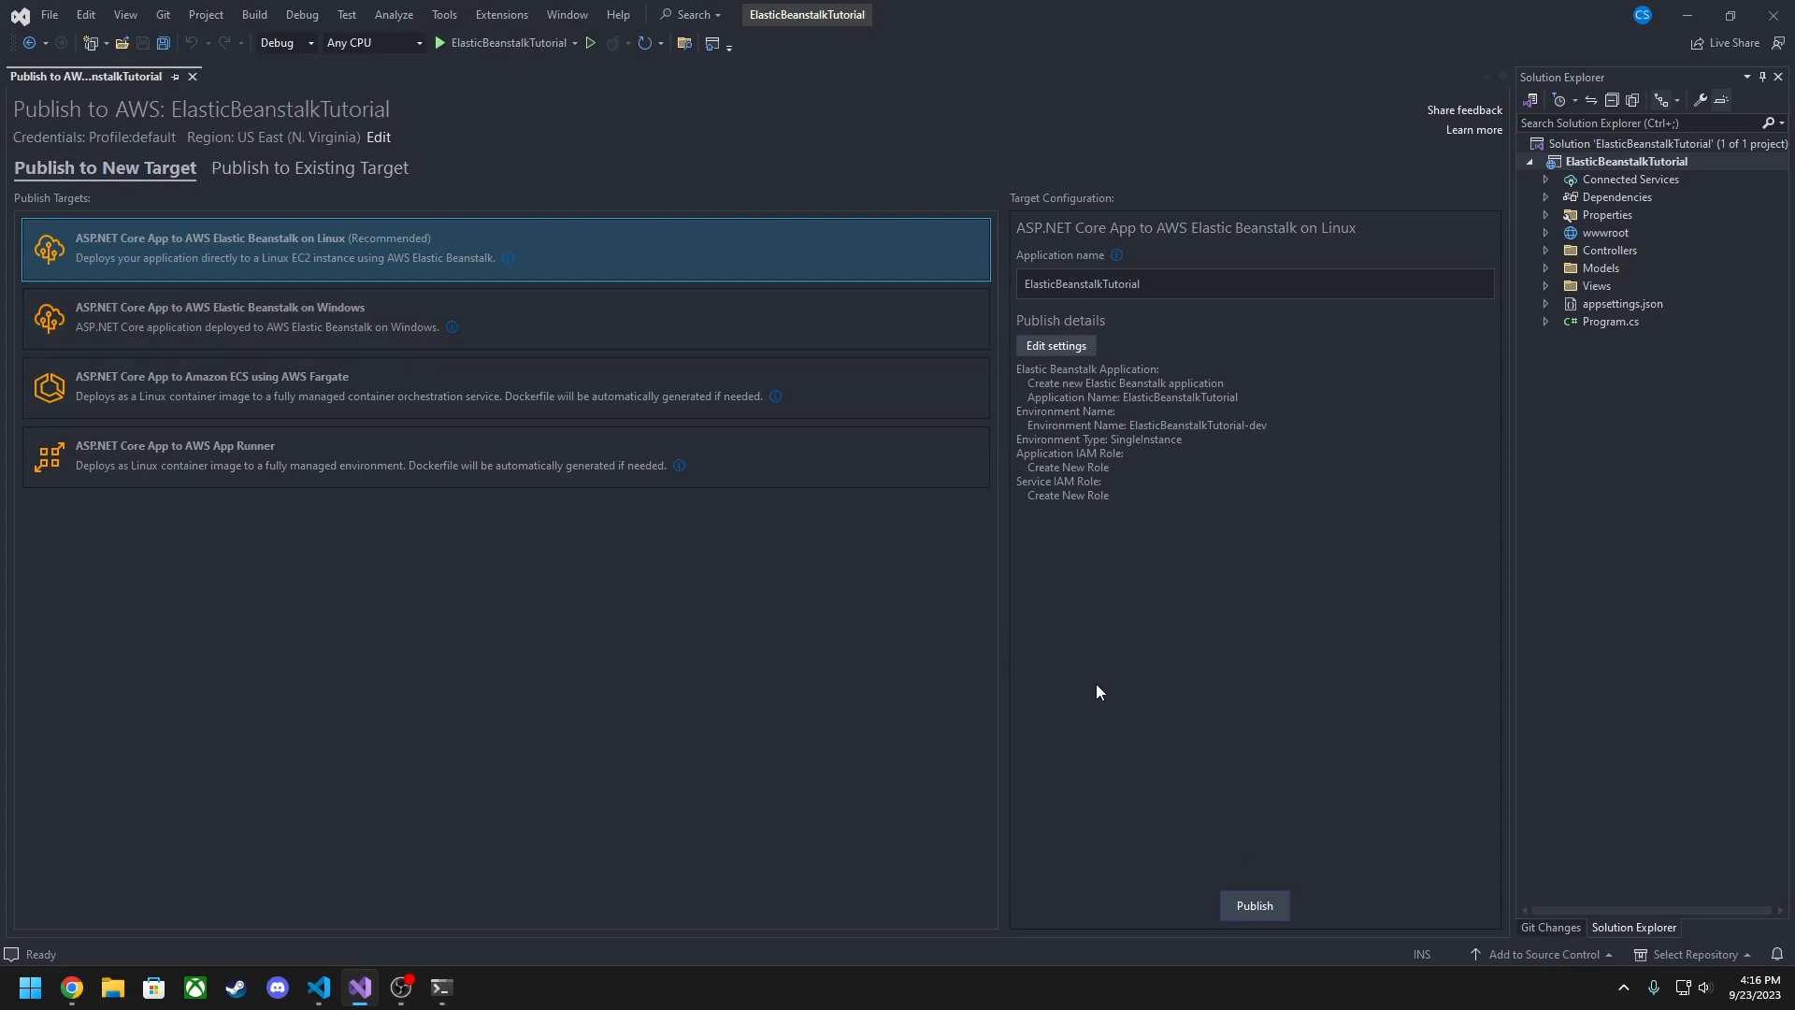
{"action": "left_click", "coordinate": [1259, 912]}
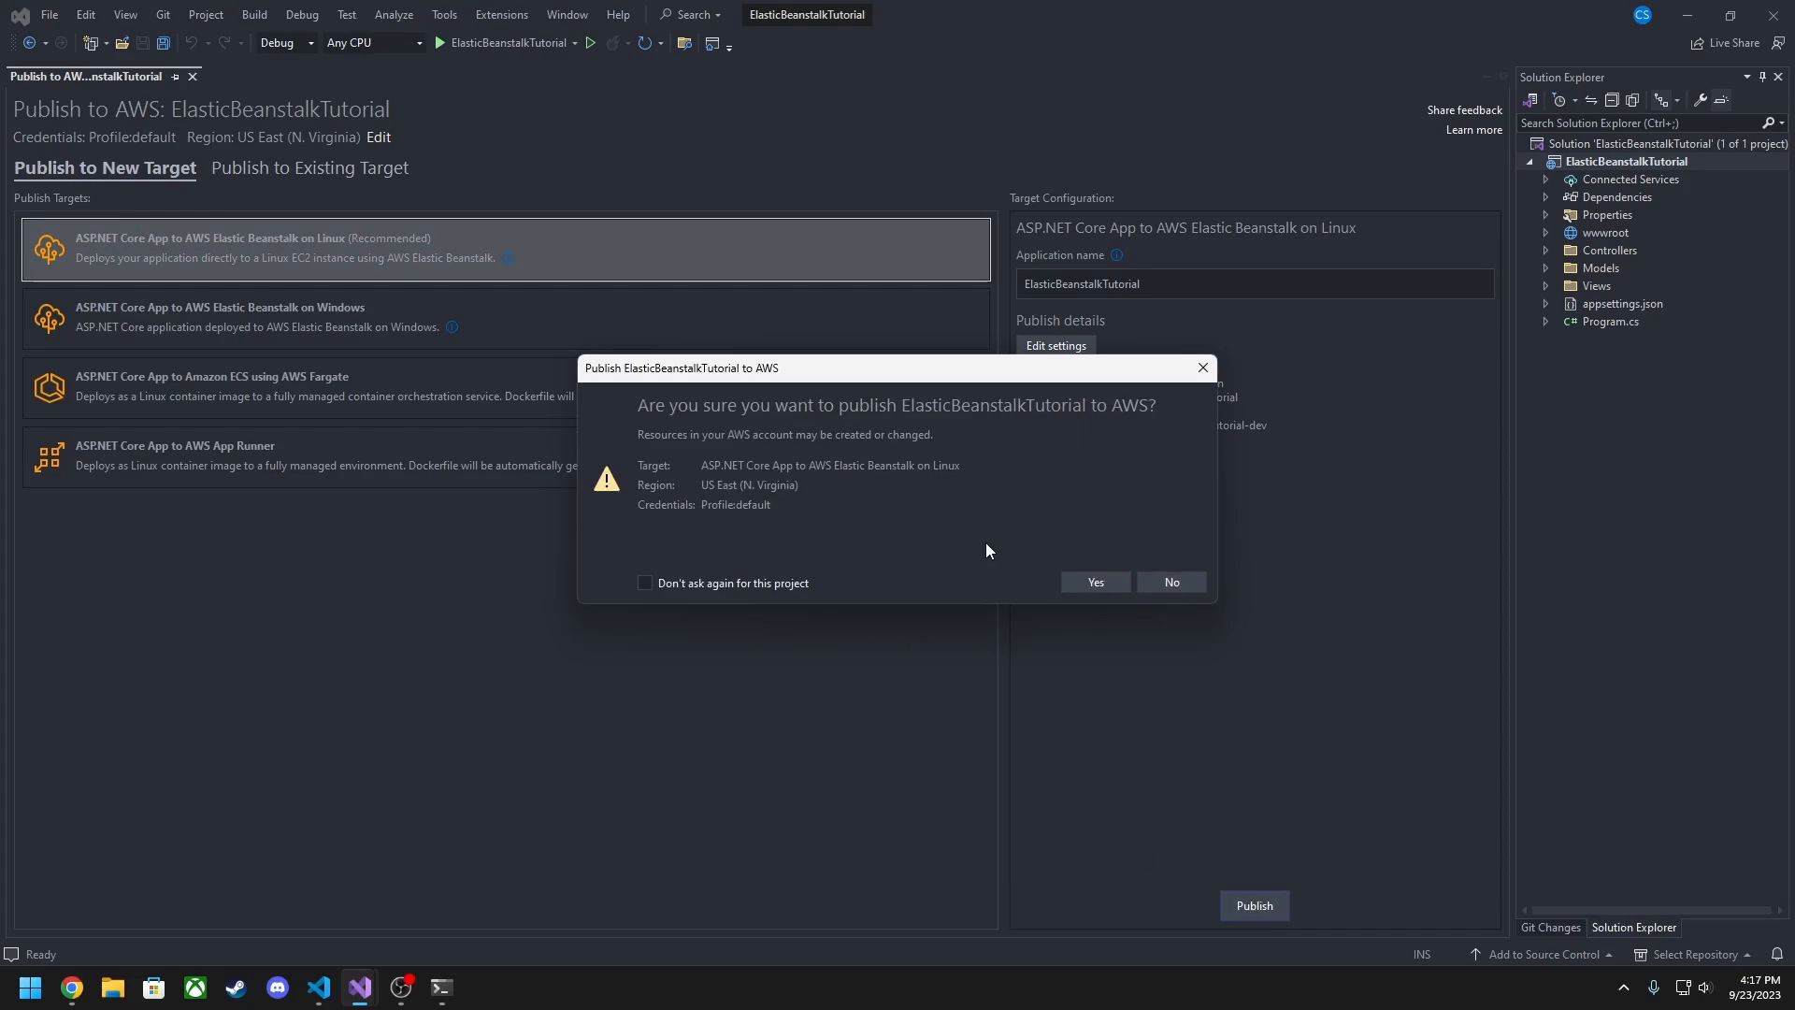
{"action": "left_click", "coordinate": [1084, 581]}
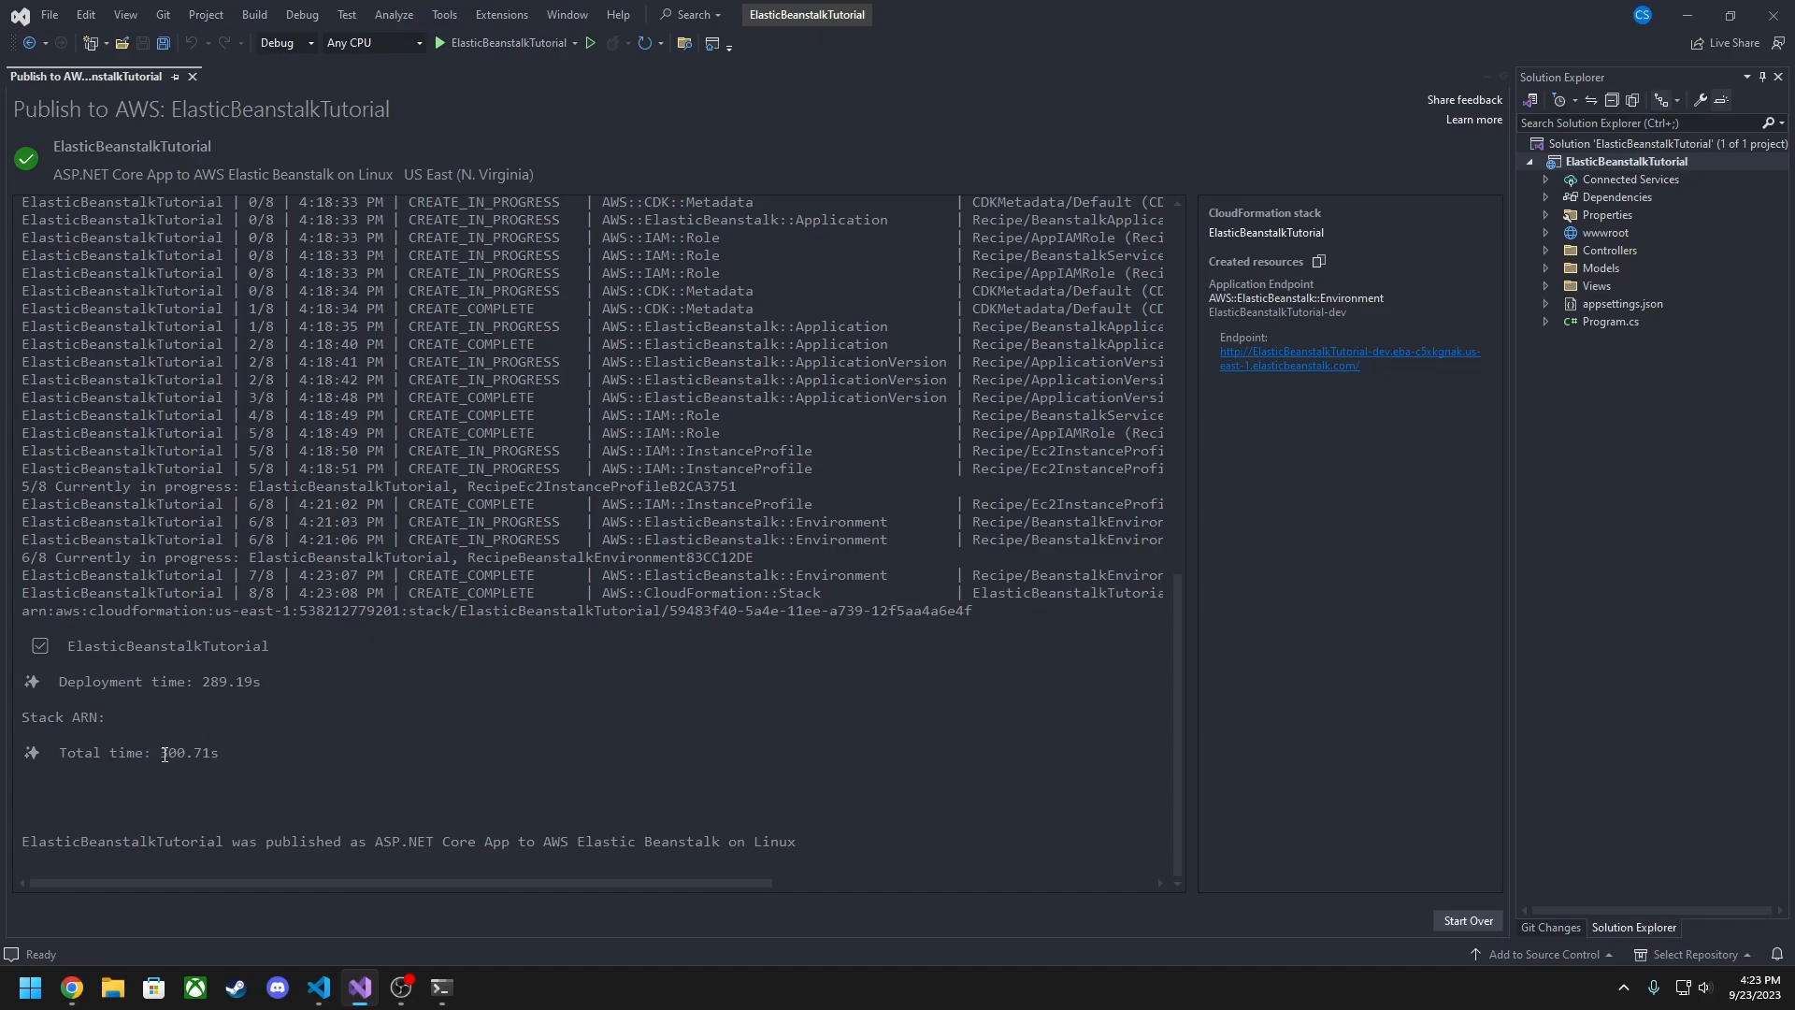
Check the total publish time and look back through the deployment log to its beginning
{"action": "left_click_drag", "start_coordinate": [160, 756], "coordinate": [186, 755]}
{"action": "left_click", "coordinate": [228, 756]}
{"action": "scroll", "coordinate": [271, 746], "scroll_direction": "up", "scroll_amount": 4}
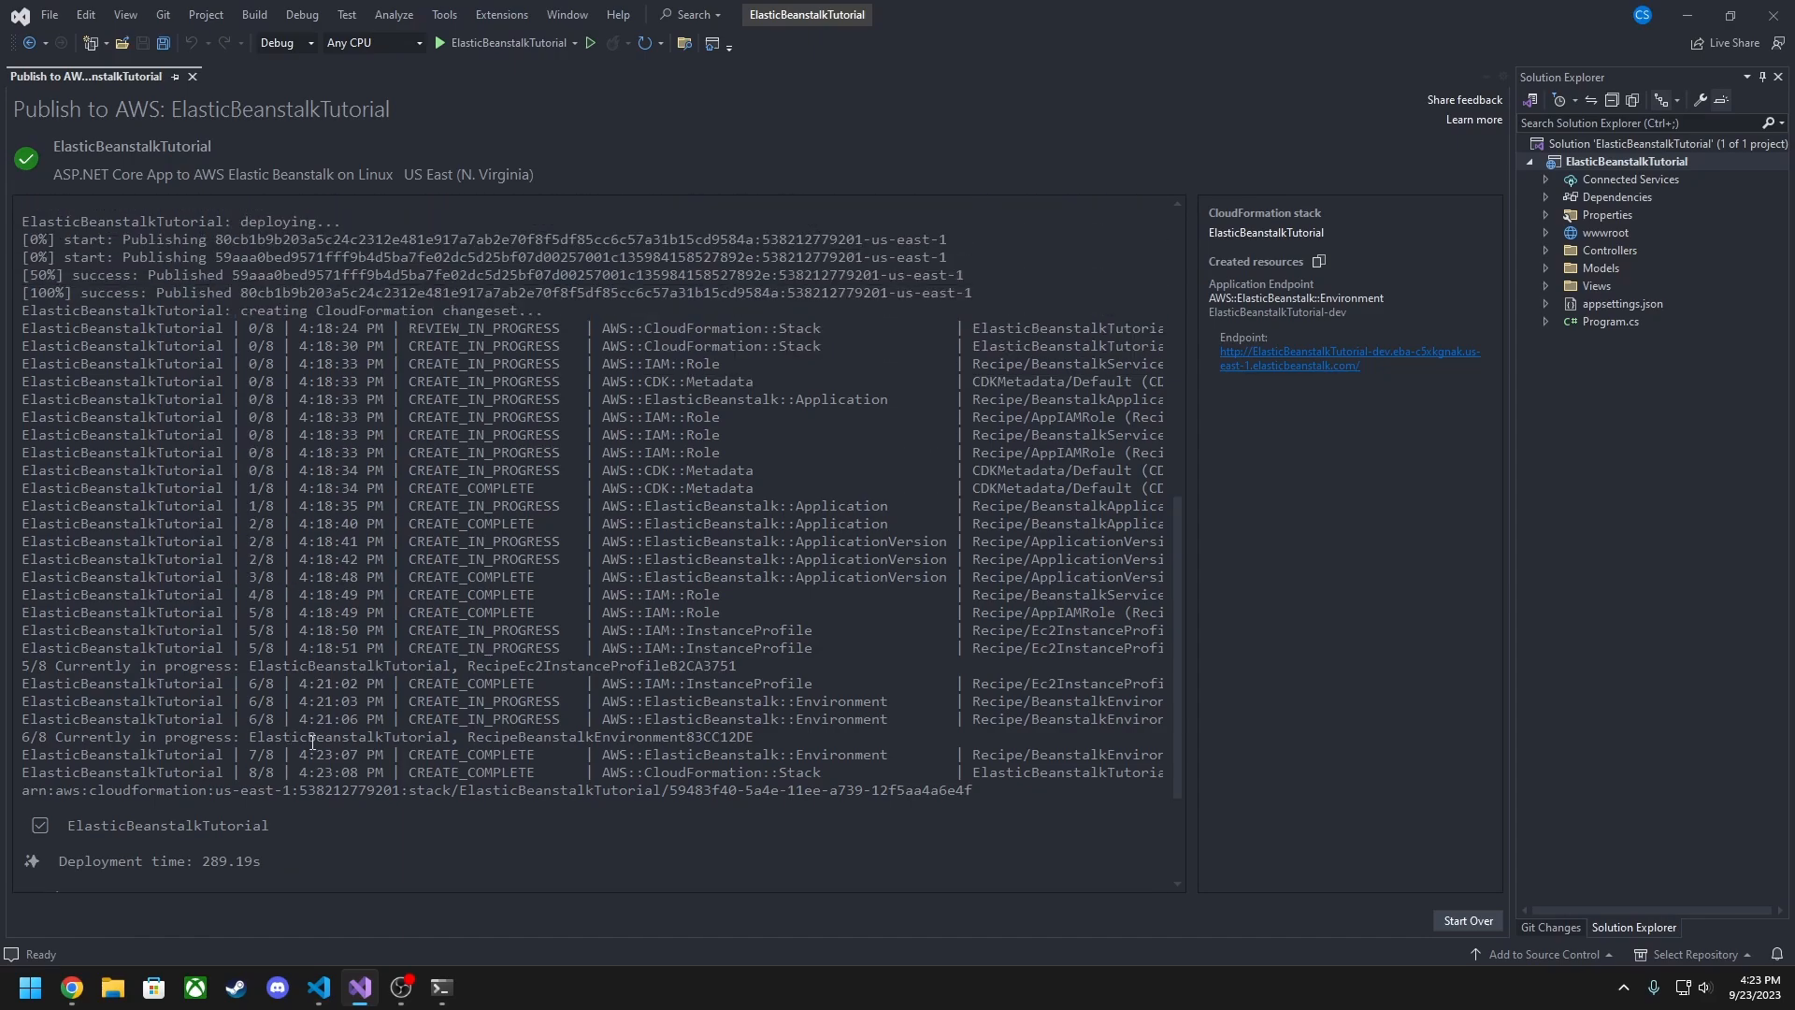
{"action": "scroll", "coordinate": [318, 734], "scroll_direction": "up", "scroll_amount": 12}
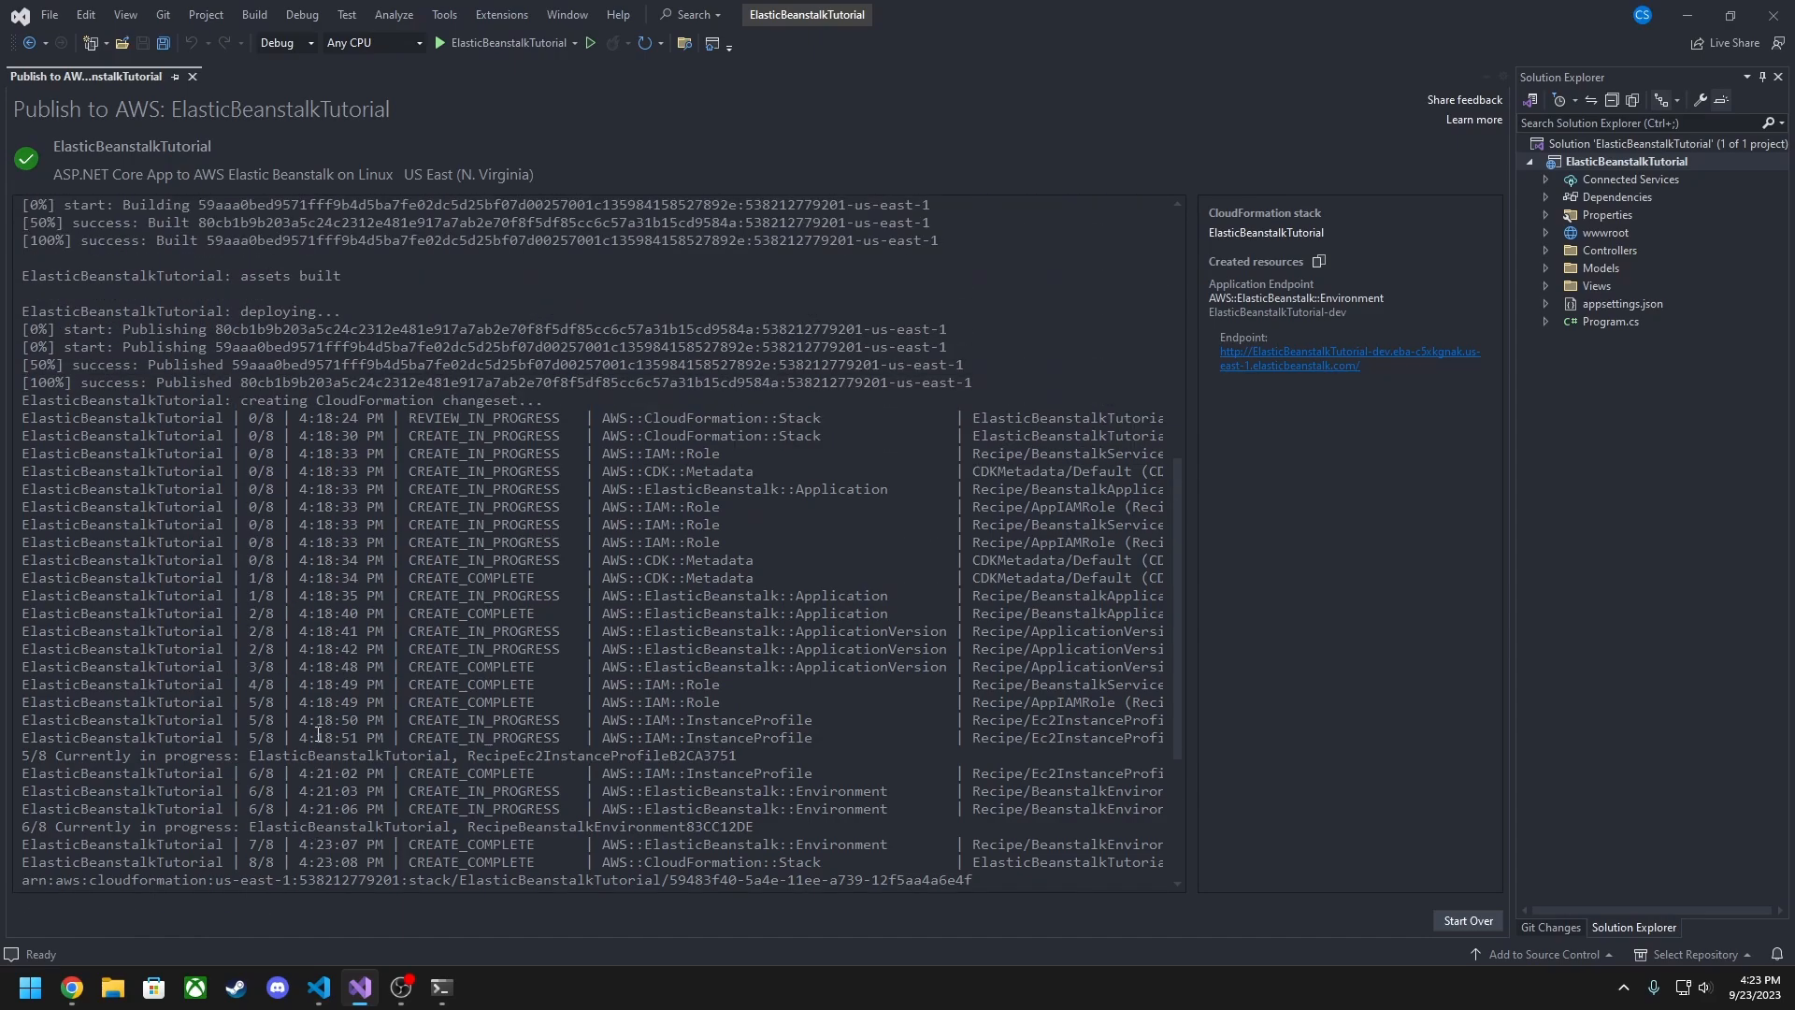
{"action": "scroll", "coordinate": [325, 628], "scroll_direction": "down", "scroll_amount": 2}
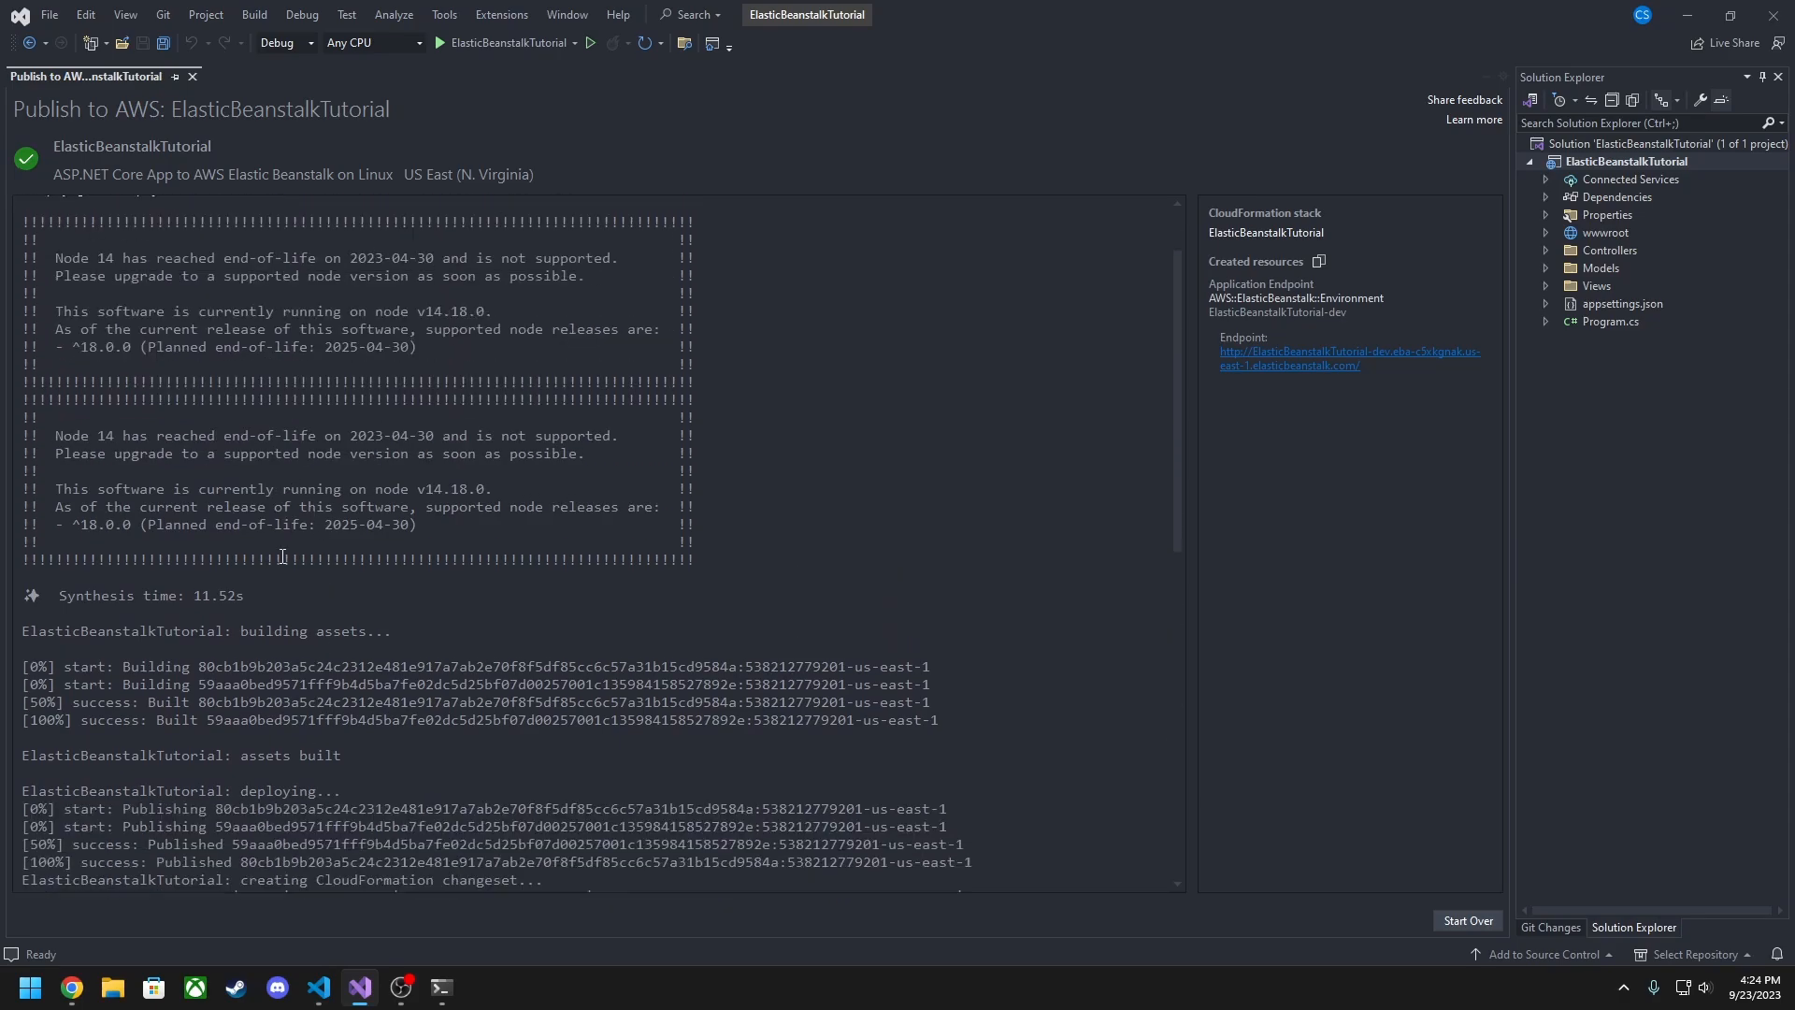
{"action": "scroll", "coordinate": [280, 561], "scroll_direction": "up", "scroll_amount": 2}
Review the log sections for creating the deployment zip bundle and configuring the AWS Cloud Development Kit, collapsing each again
{"action": "left_click", "coordinate": [26, 213]}
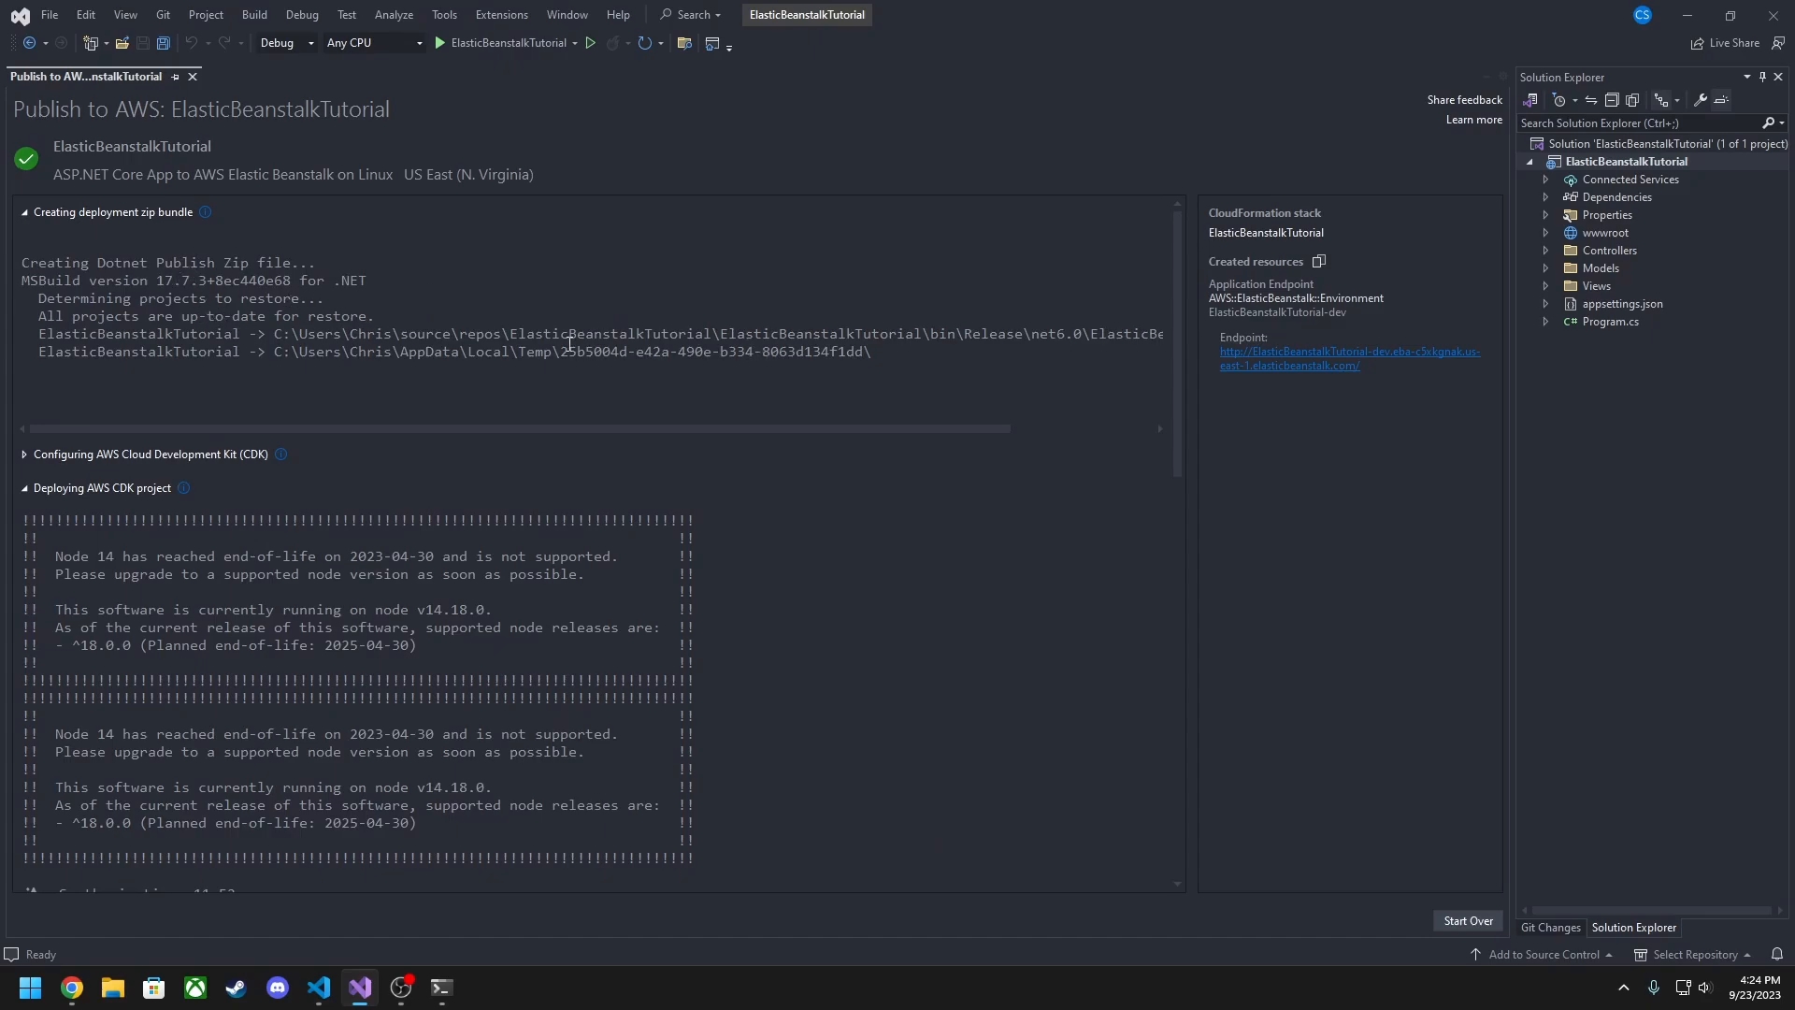
{"action": "left_click", "coordinate": [34, 208]}
{"action": "left_click", "coordinate": [25, 244]}
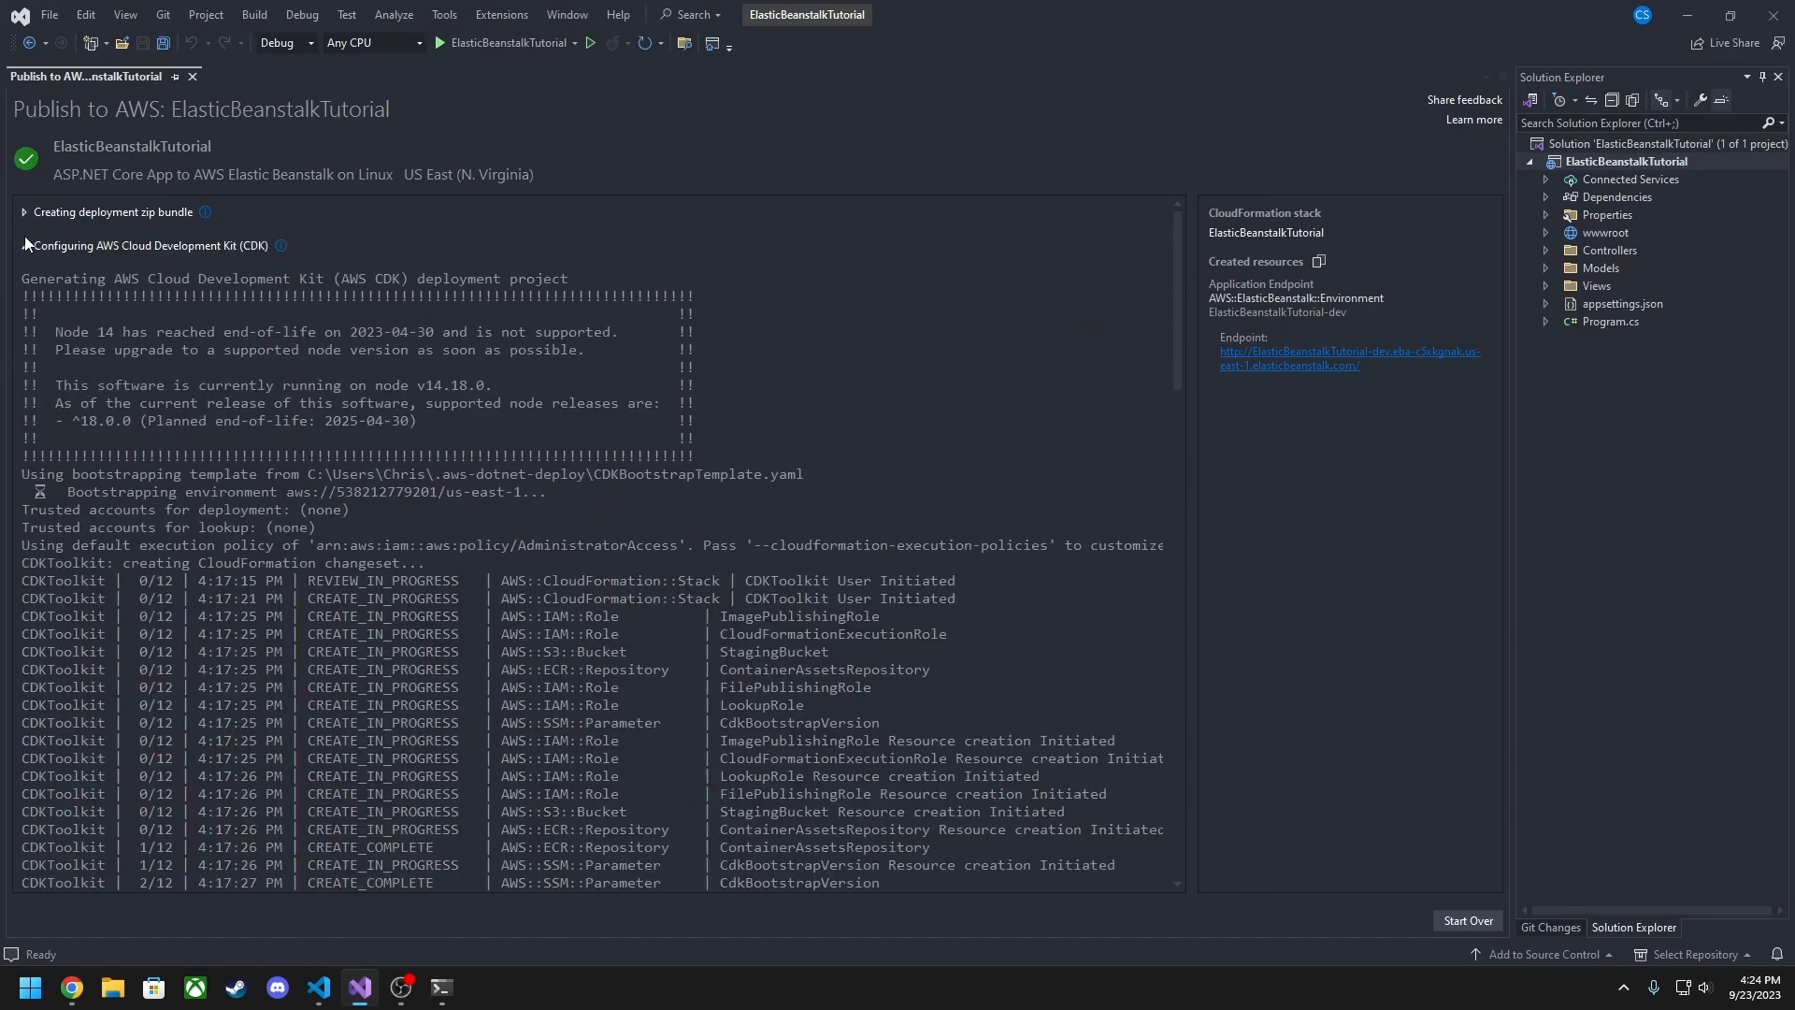
{"action": "scroll", "coordinate": [644, 512], "scroll_direction": "down", "scroll_amount": 4}
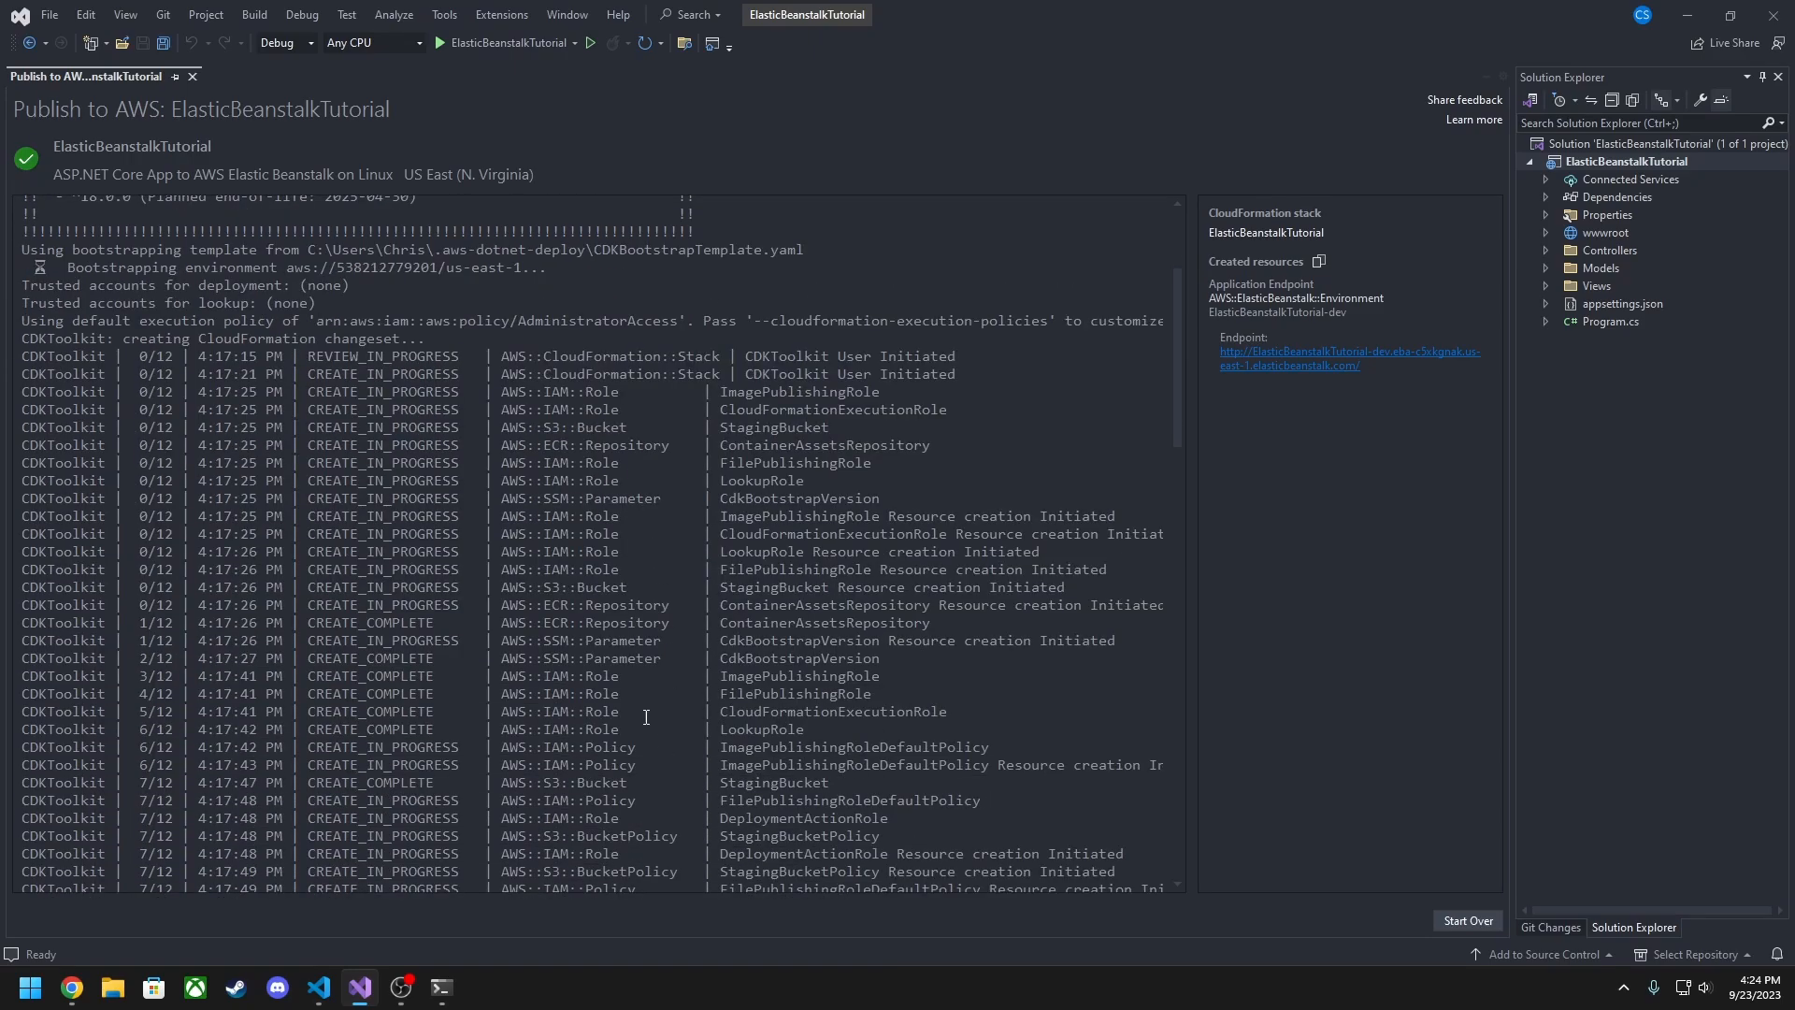
{"action": "scroll", "coordinate": [364, 477], "scroll_direction": "up", "scroll_amount": 4}
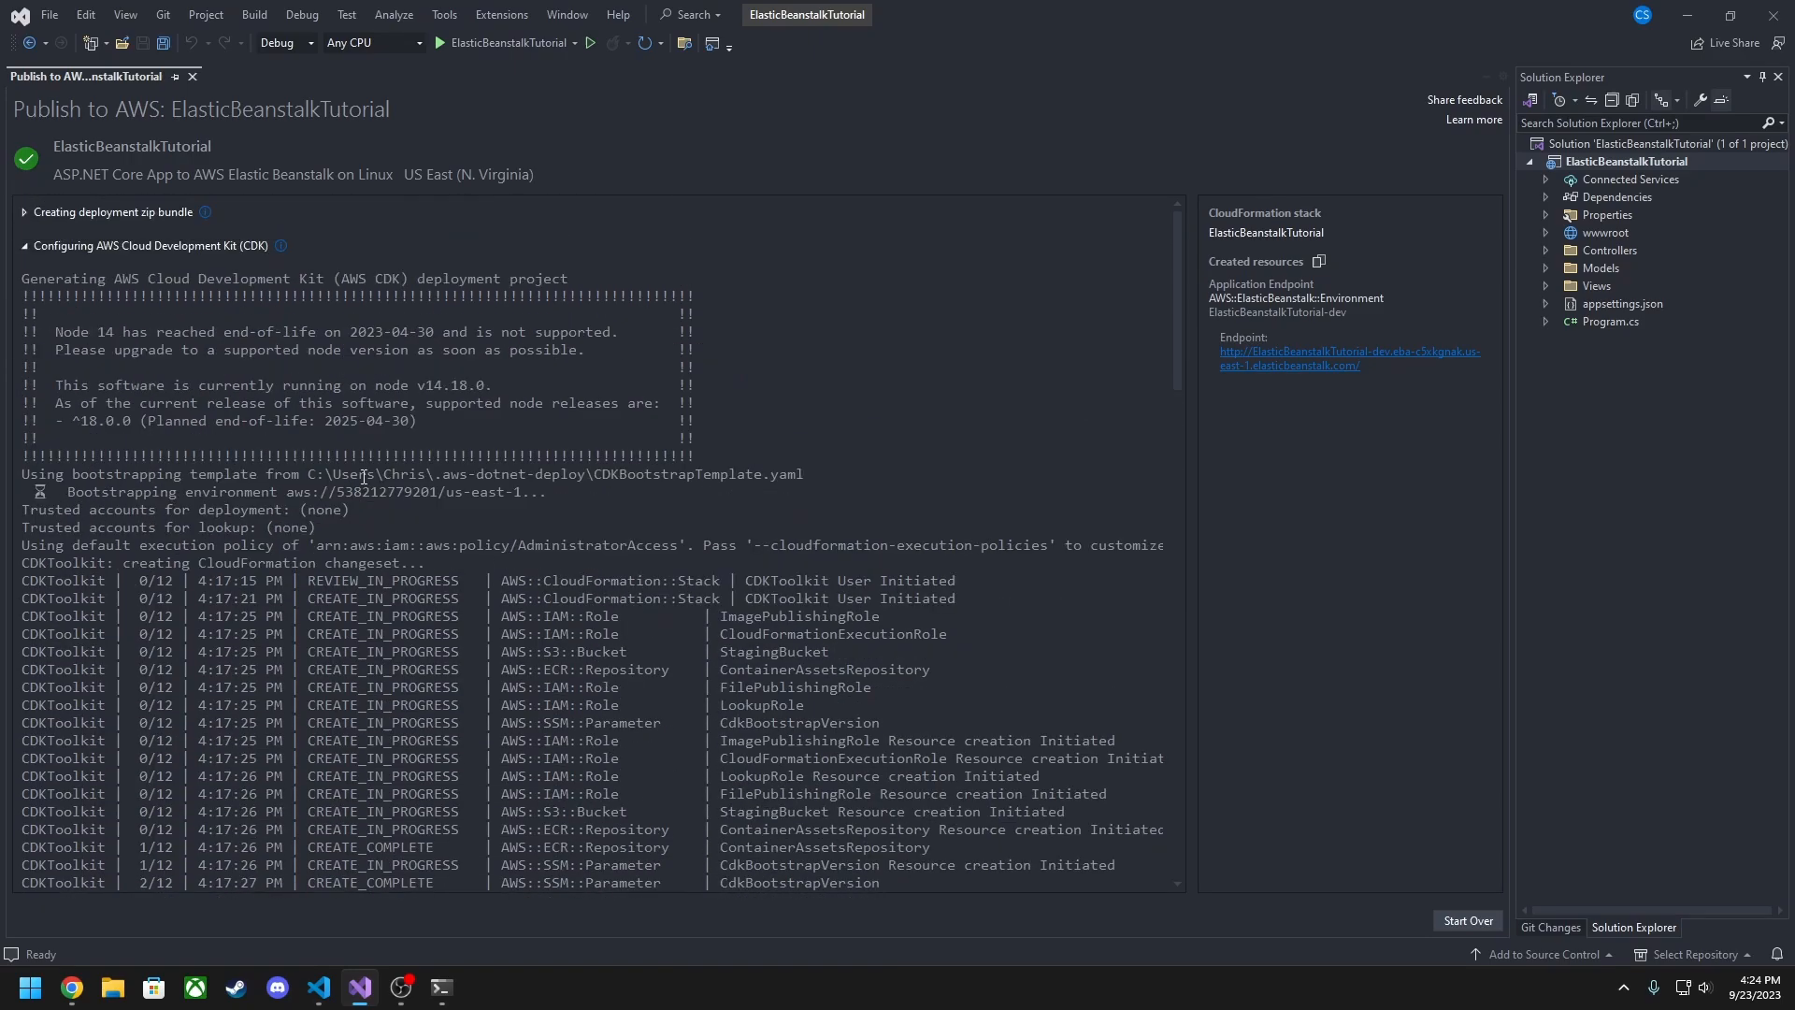
{"action": "left_click", "coordinate": [24, 247]}
{"action": "scroll", "coordinate": [586, 462], "scroll_direction": "down", "scroll_amount": 10}
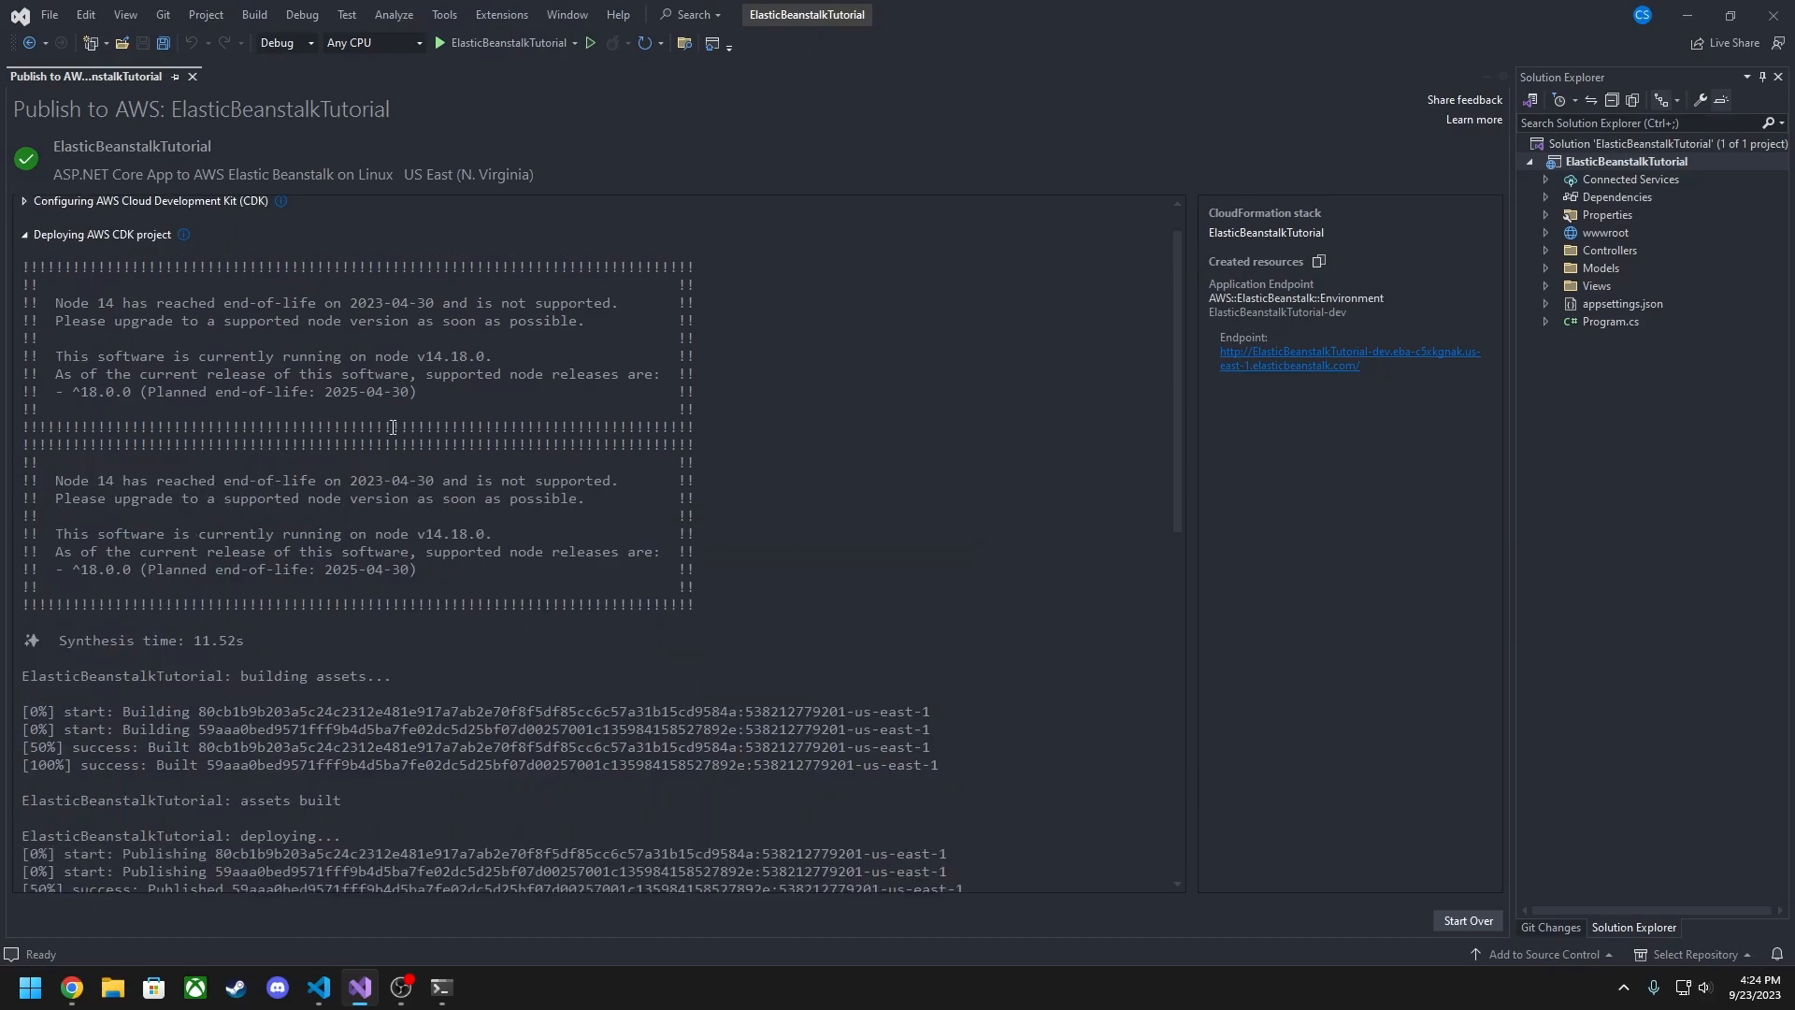
Examine the application, IAM role and environment resources listed in the Deploying AWS CDK project log
{"action": "scroll", "coordinate": [690, 481], "scroll_direction": "down", "scroll_amount": 3}
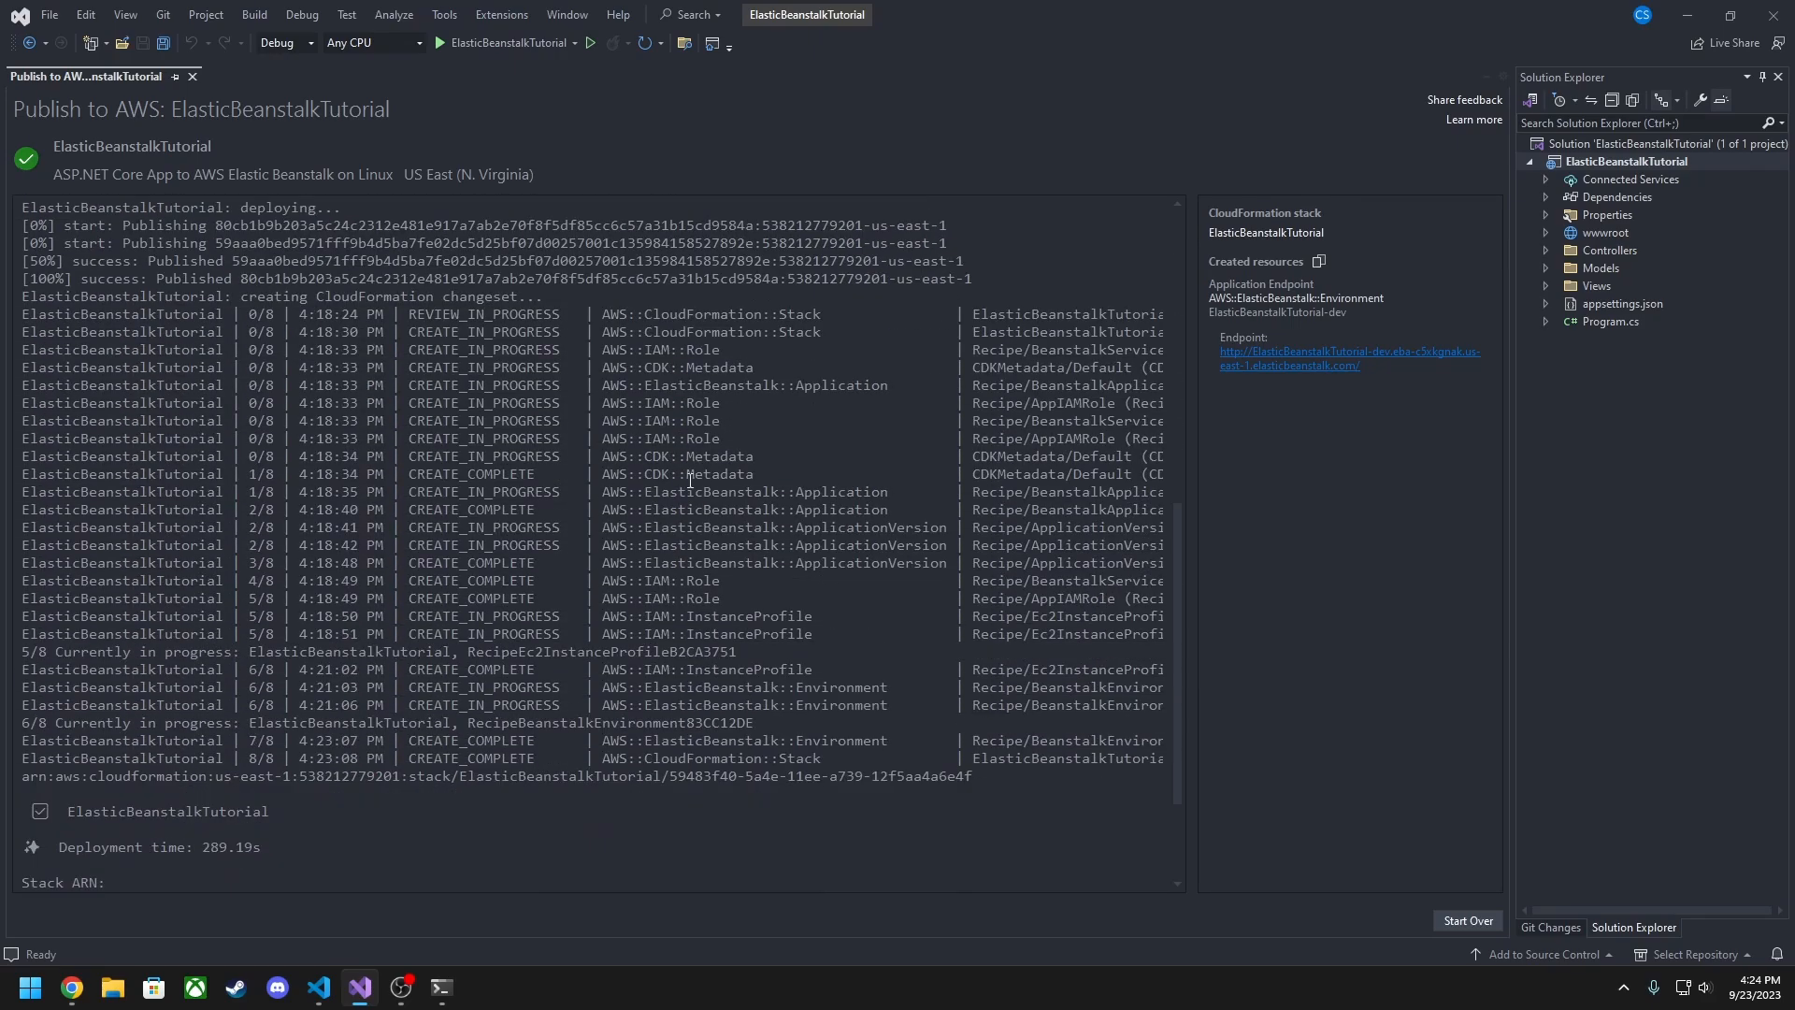
{"action": "left_click_drag", "start_coordinate": [660, 385], "coordinate": [780, 388]}
{"action": "left_click", "coordinate": [736, 417]}
{"action": "left_click_drag", "start_coordinate": [720, 441], "coordinate": [630, 410]}
{"action": "scroll", "coordinate": [745, 491], "scroll_direction": "down", "scroll_amount": 1}
{"action": "left_click", "coordinate": [744, 492]}
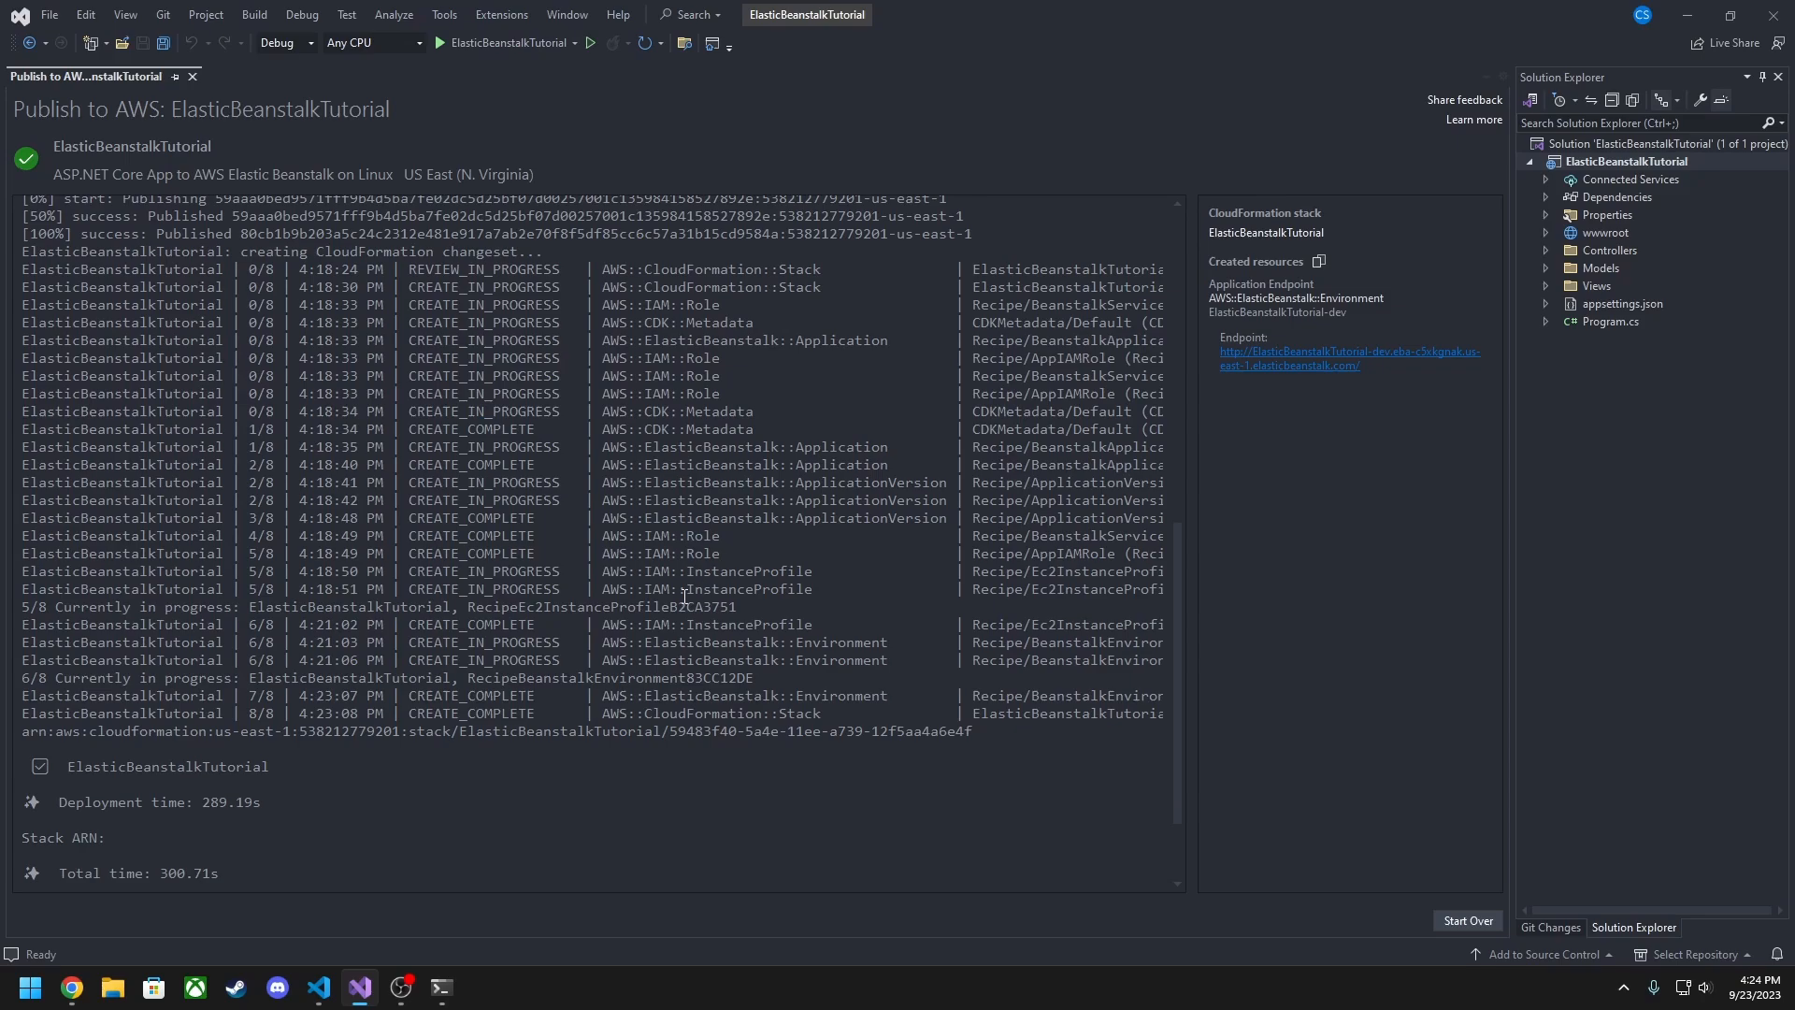
{"action": "left_click_drag", "start_coordinate": [687, 645], "coordinate": [860, 660]}
{"action": "left_click", "coordinate": [722, 713]}
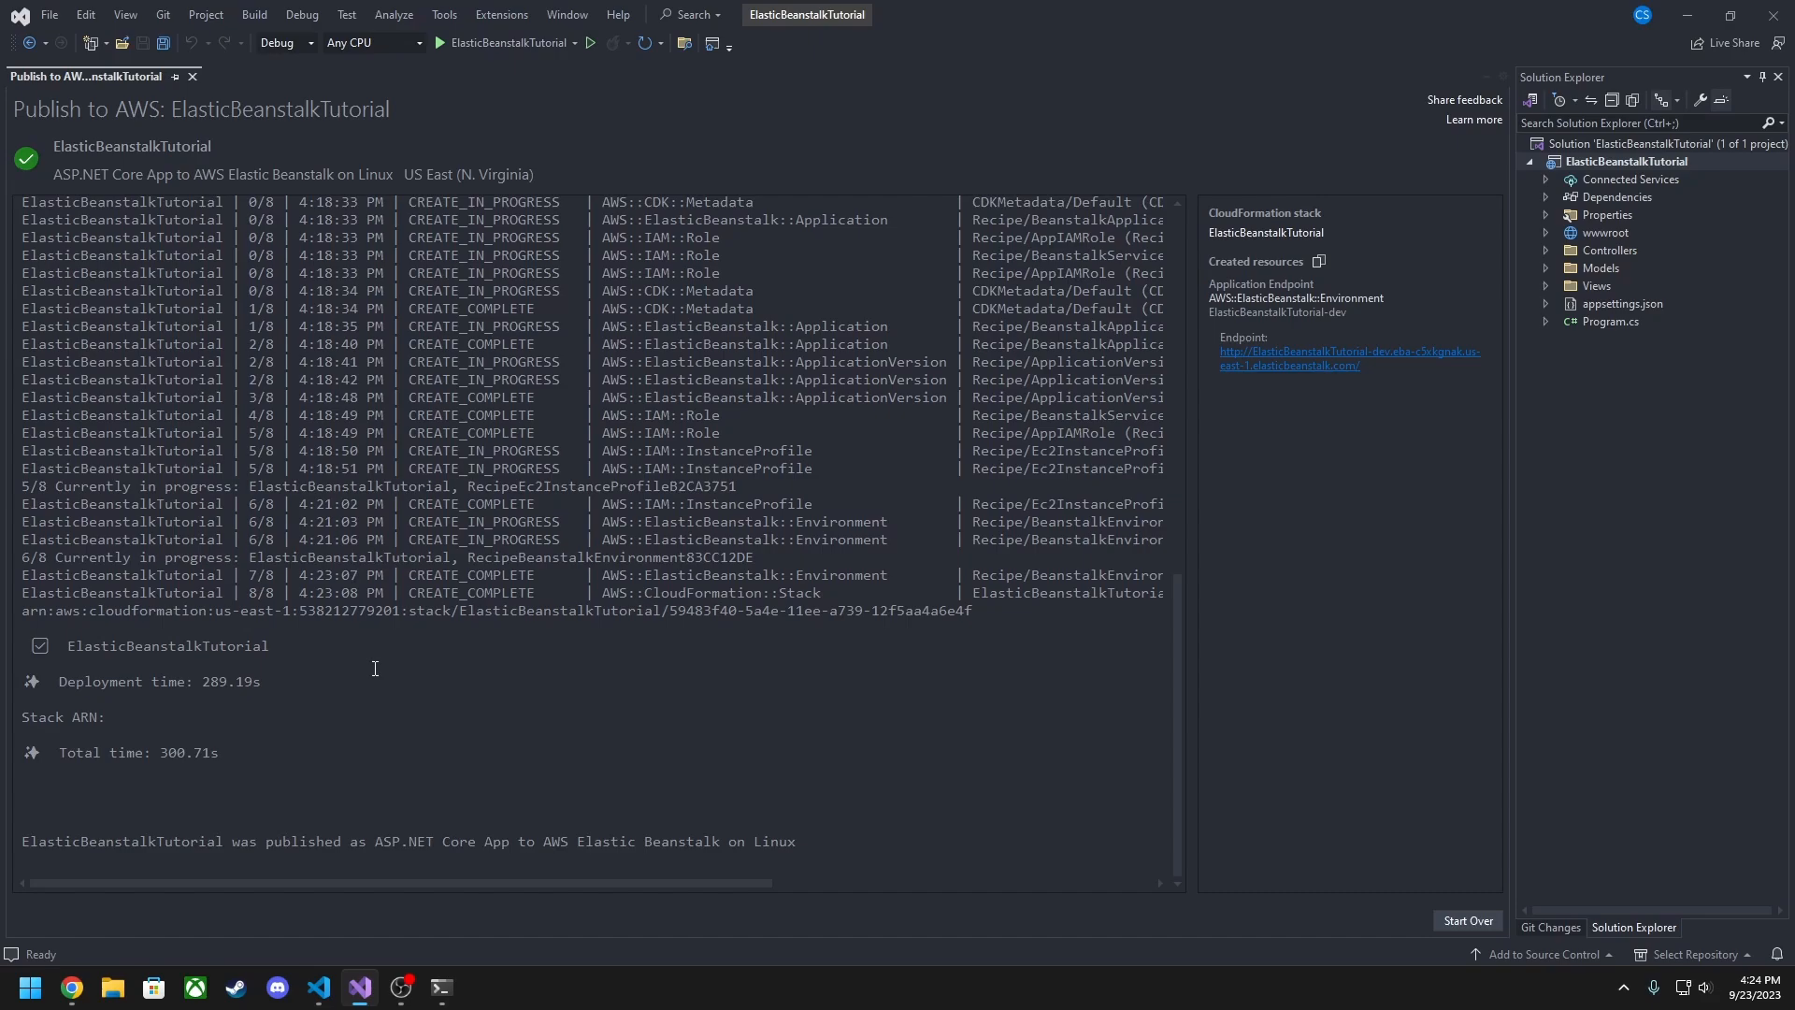
Open the published app's endpoint, then open Elastic Beanstalk in the AWS console in Chrome after viewing the Compute services
{"action": "left_click", "coordinate": [1299, 370]}
{"action": "mouse_move", "coordinate": [72, 987]}
{"action": "left_click", "coordinate": [119, 915]}
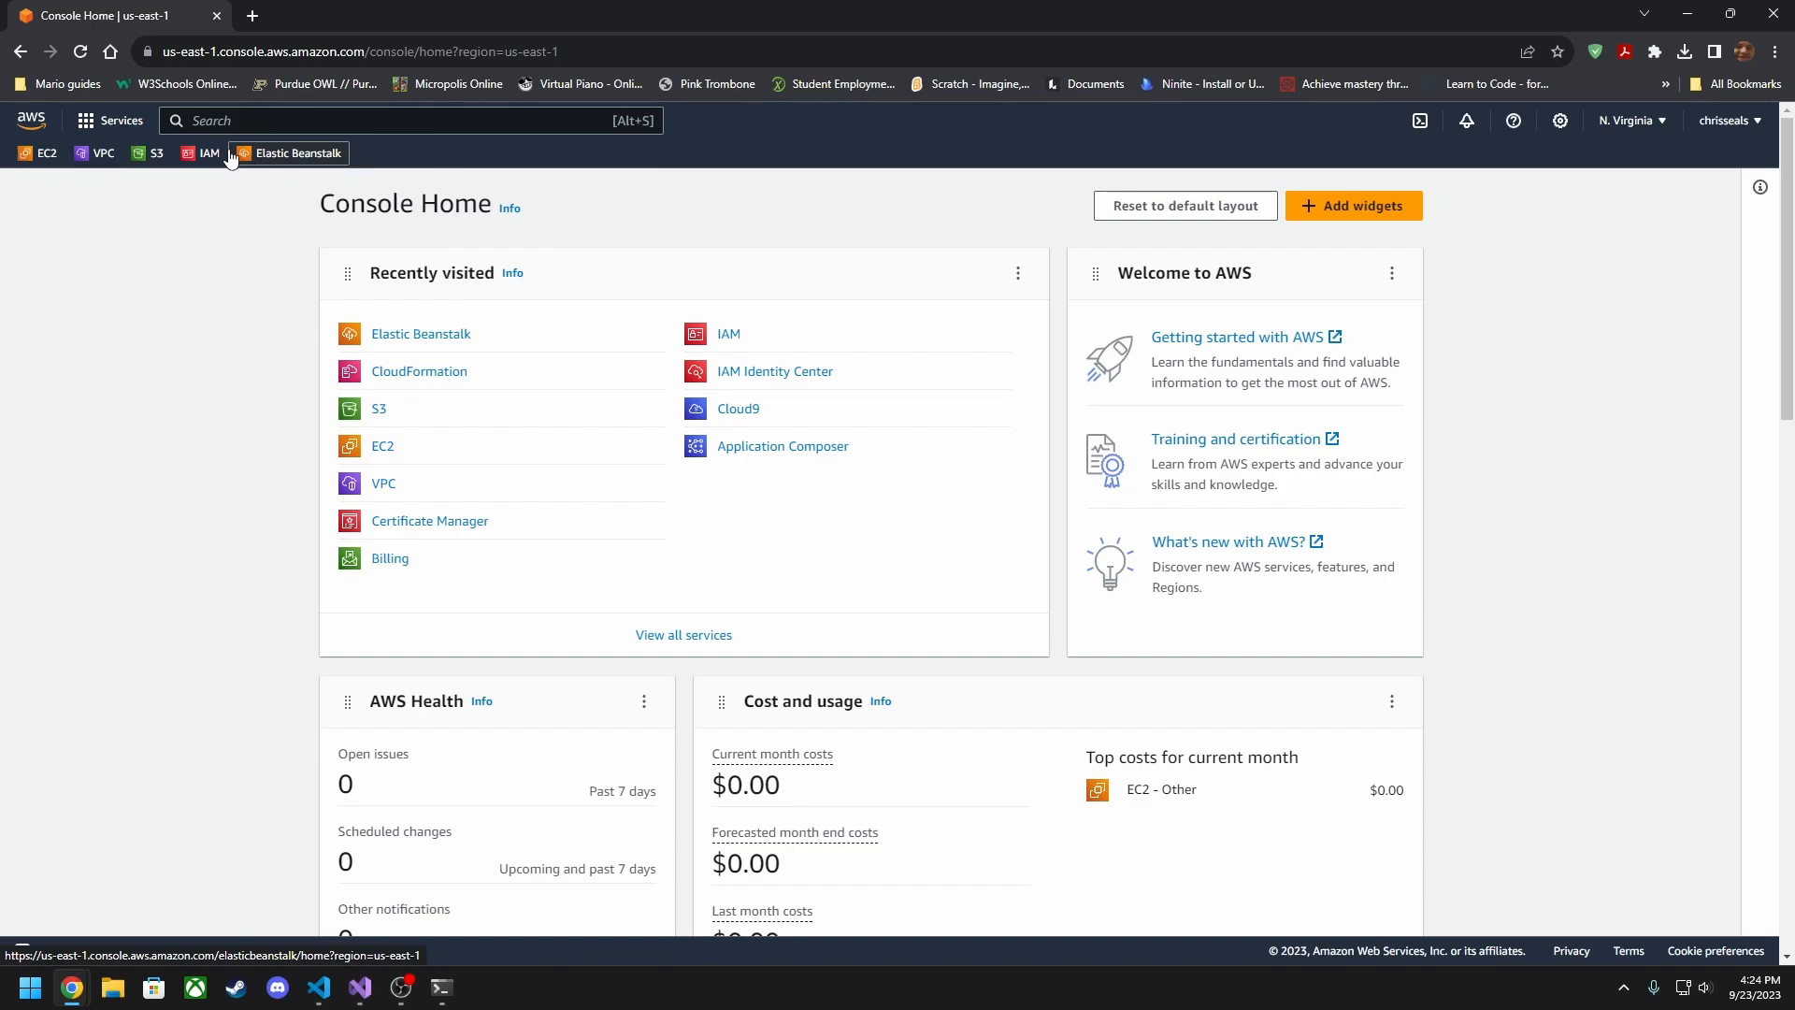
{"action": "left_click", "coordinate": [122, 131]}
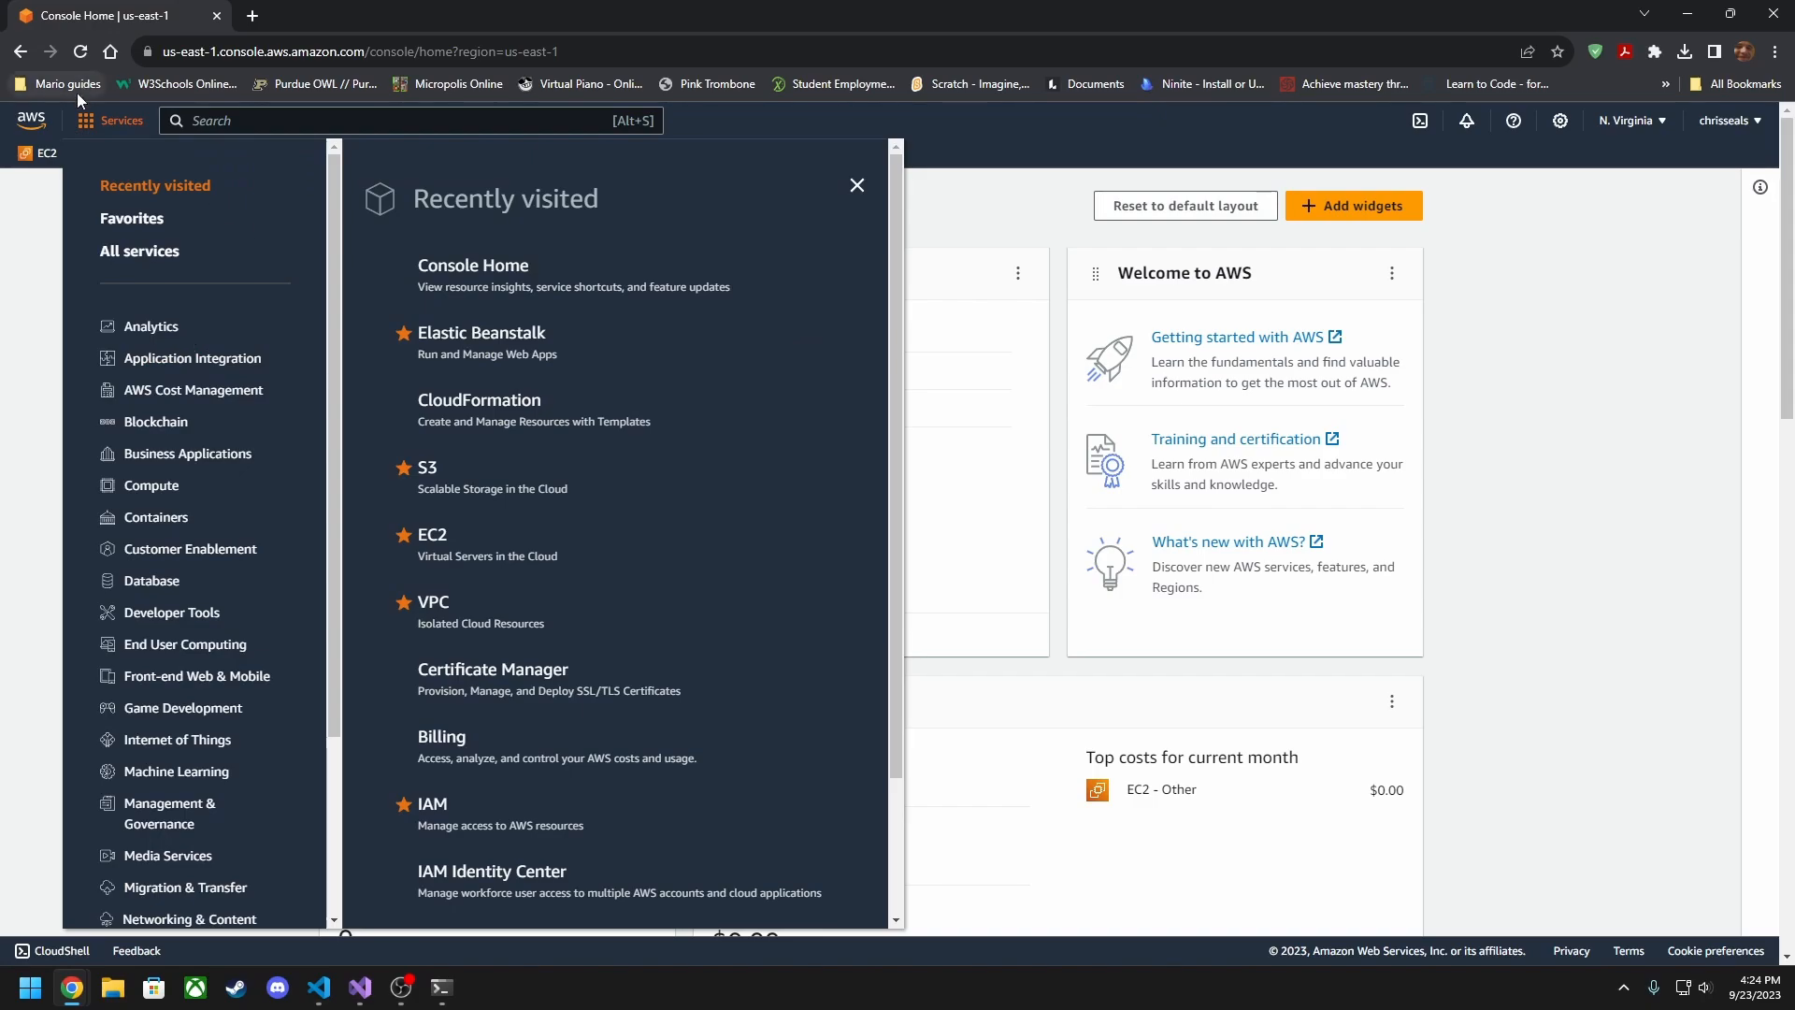
{"action": "left_click", "coordinate": [183, 486]}
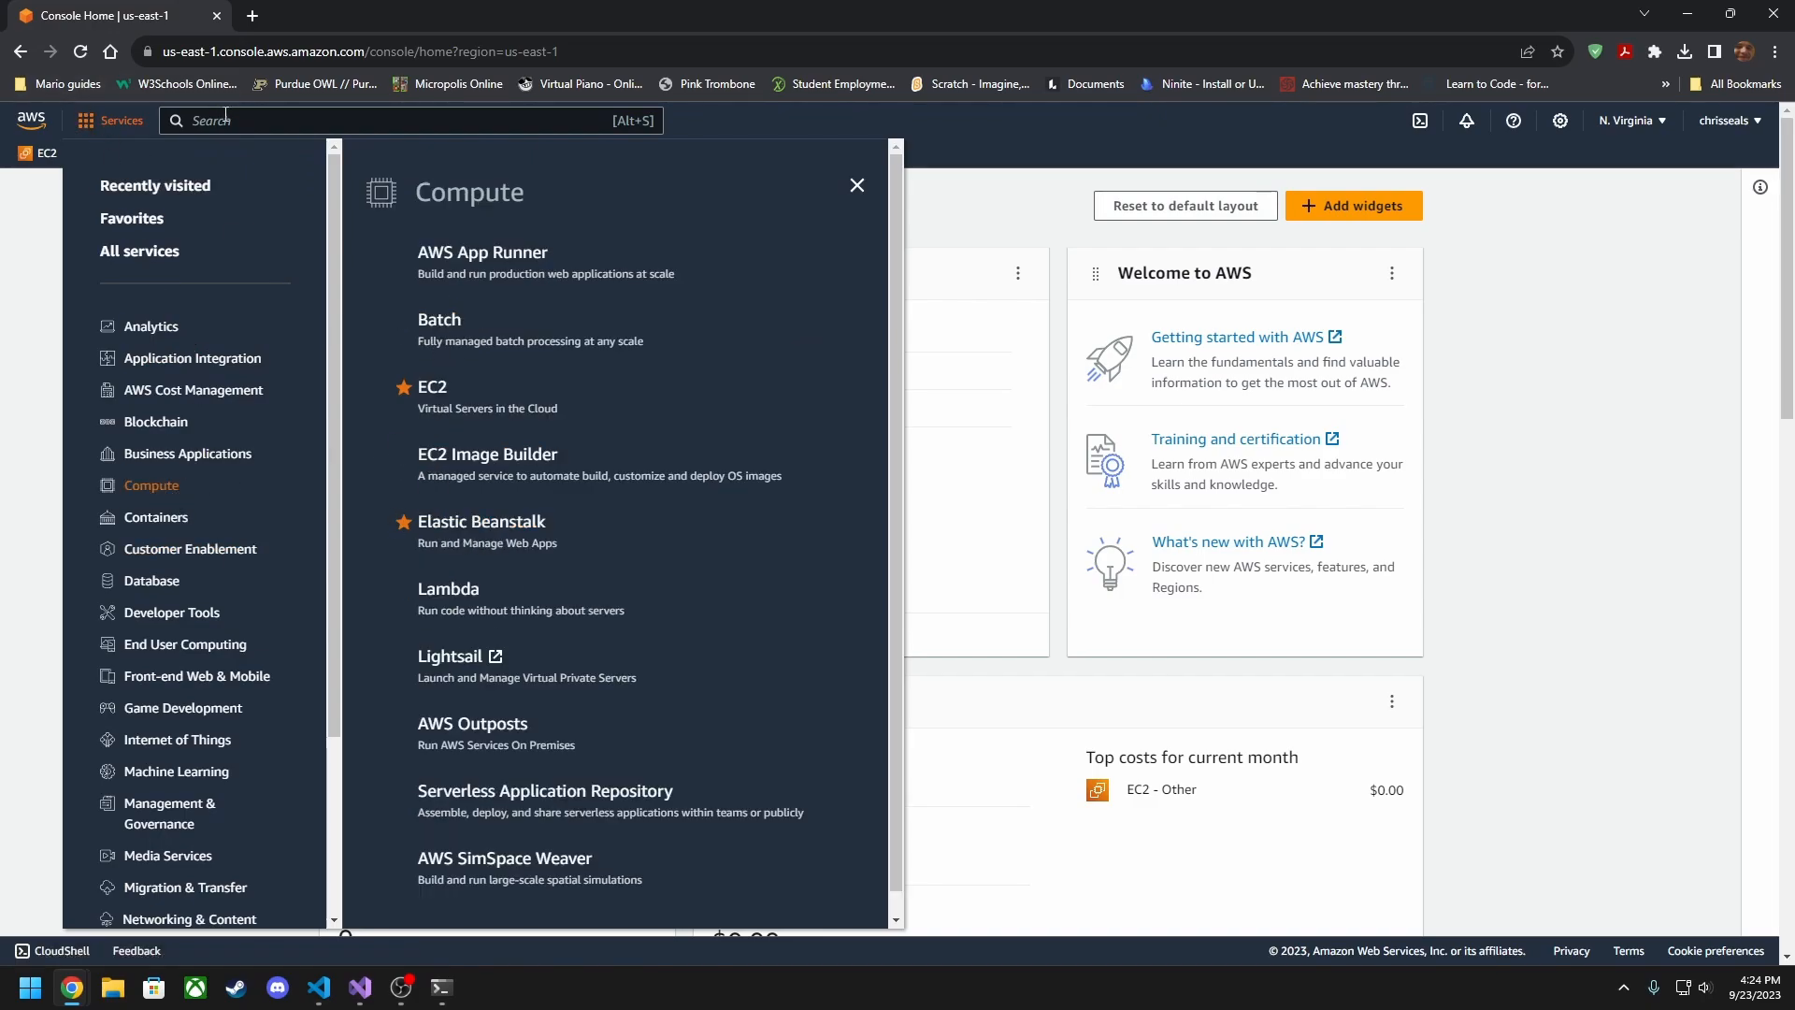
{"action": "left_click", "coordinate": [109, 129]}
{"action": "left_click", "coordinate": [332, 154]}
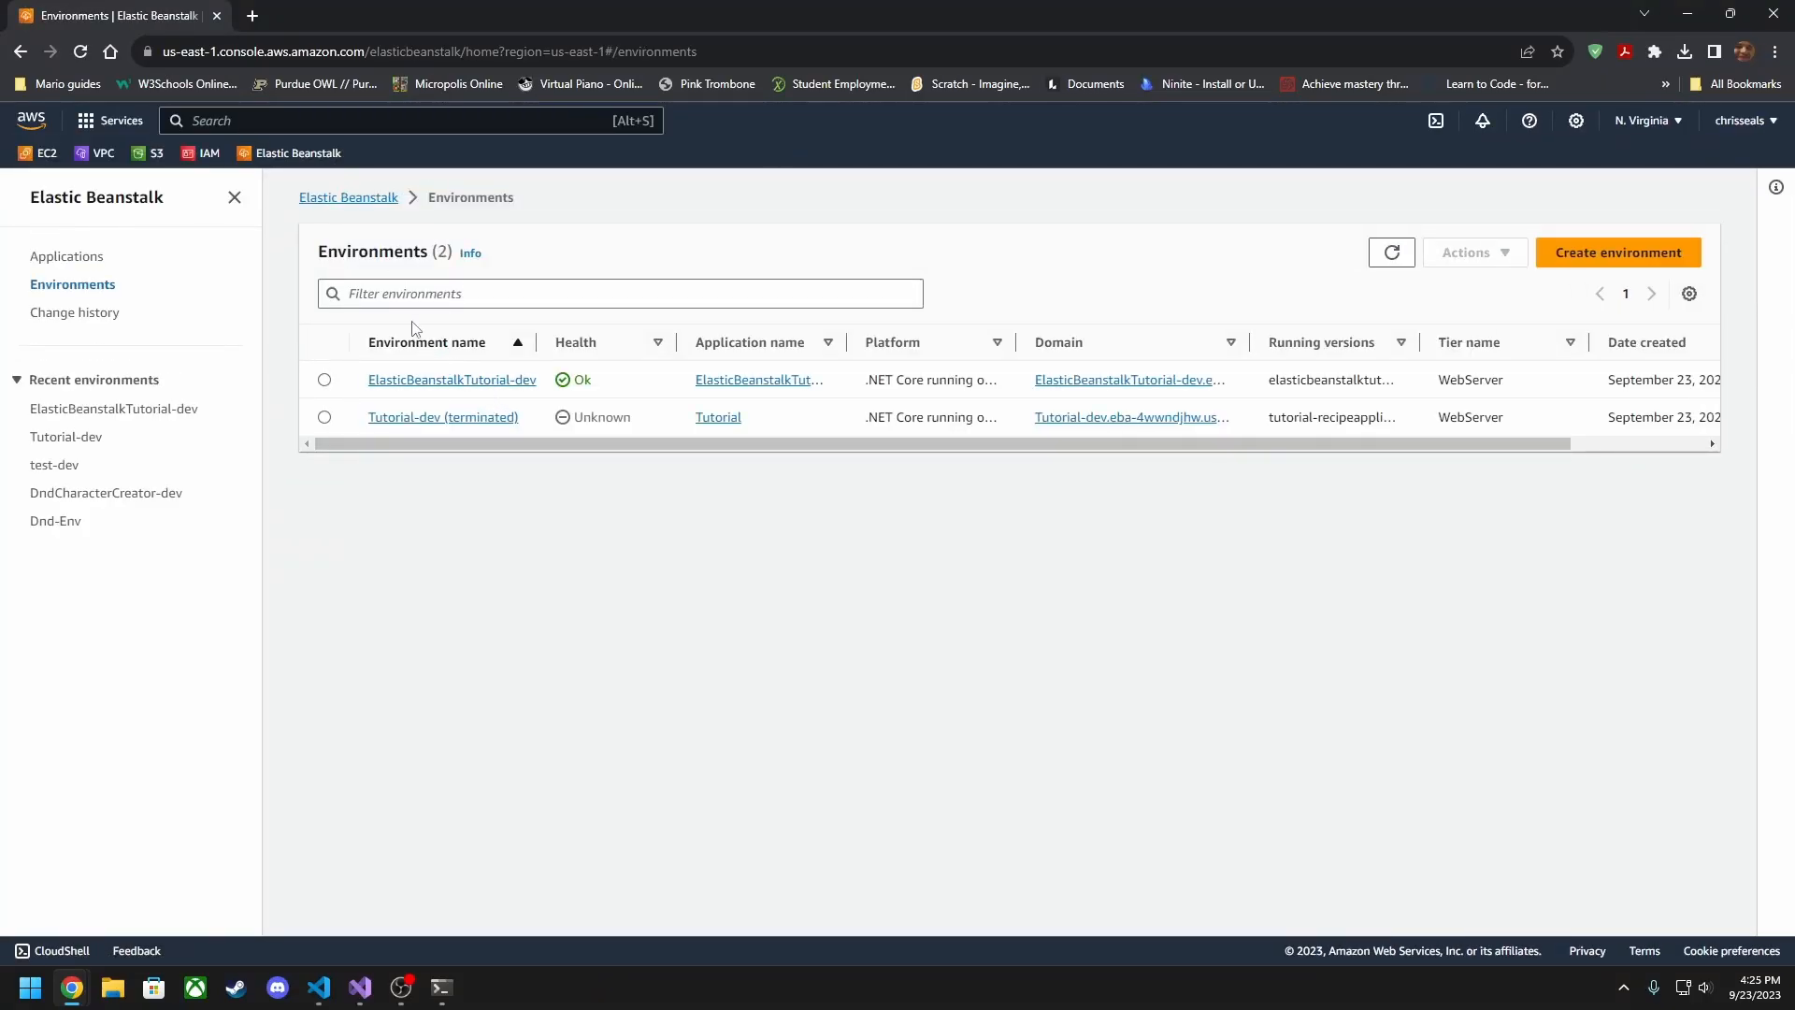
Check the Elastic Beanstalk applications list, then open the ElasticBeanstalkTutorial-dev environment and review its overview and events
{"action": "left_click", "coordinate": [71, 262]}
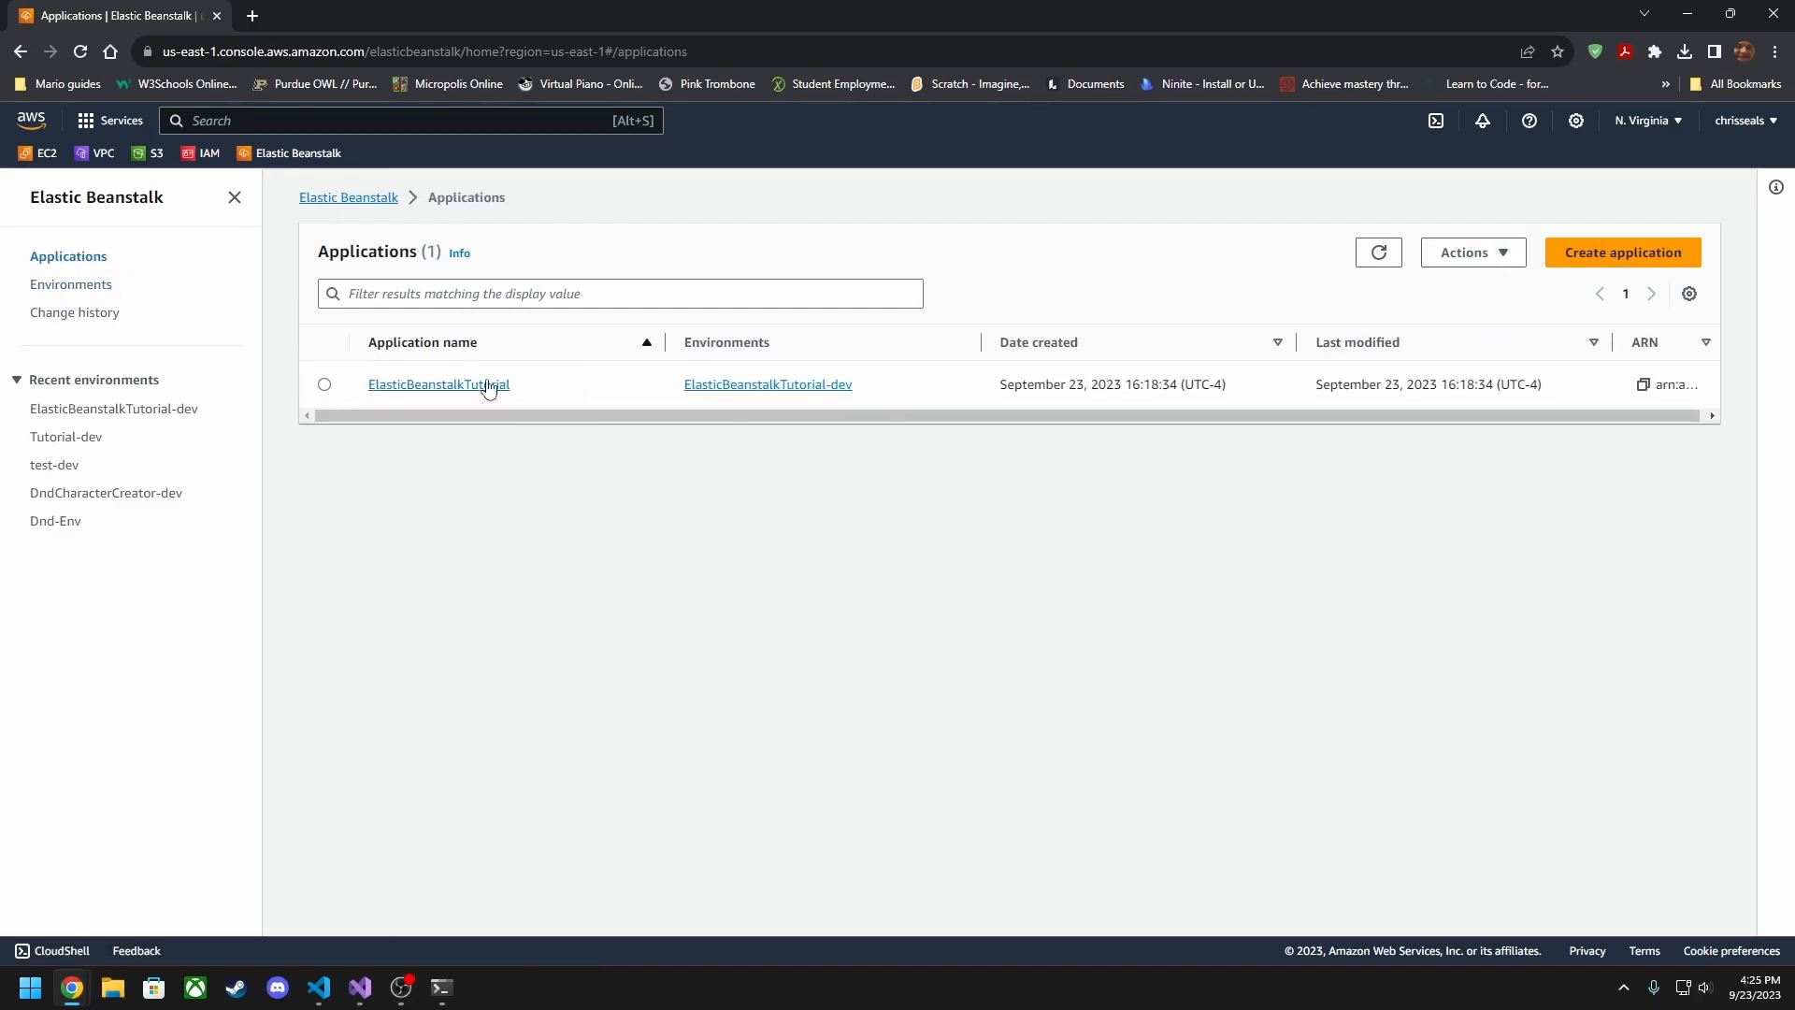
{"action": "left_click", "coordinate": [88, 285]}
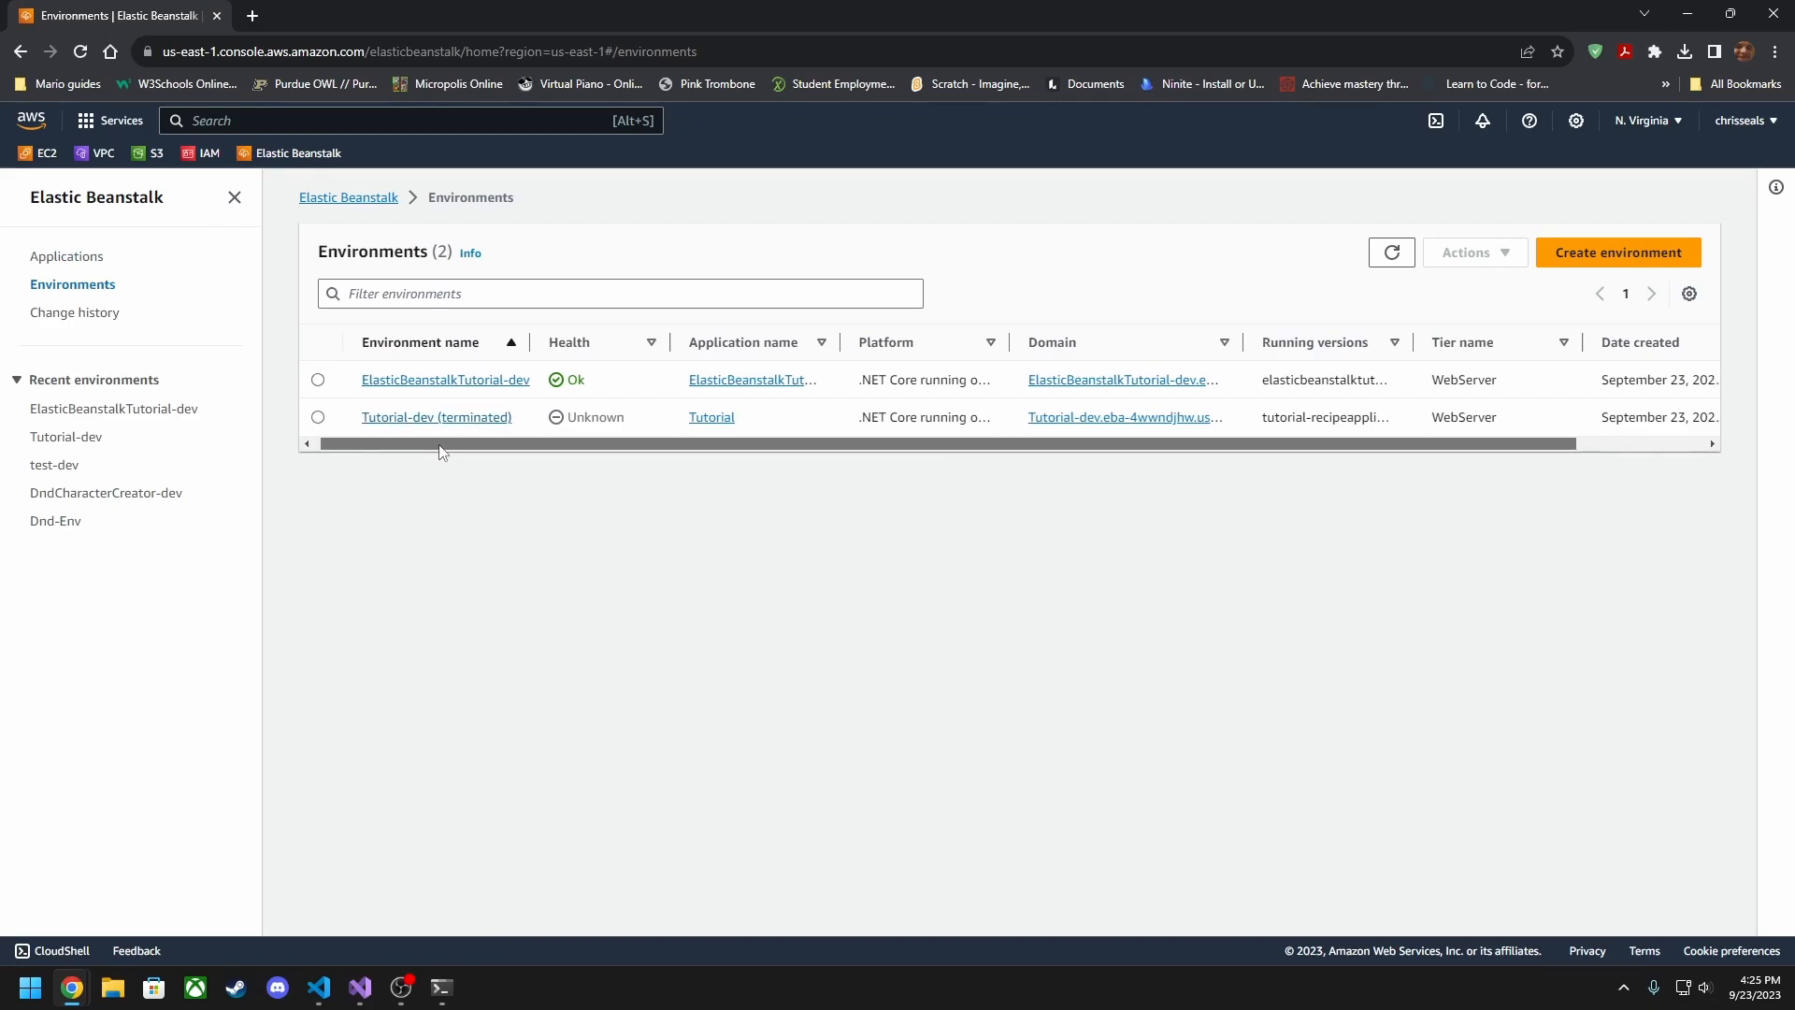
{"action": "left_click", "coordinate": [440, 390]}
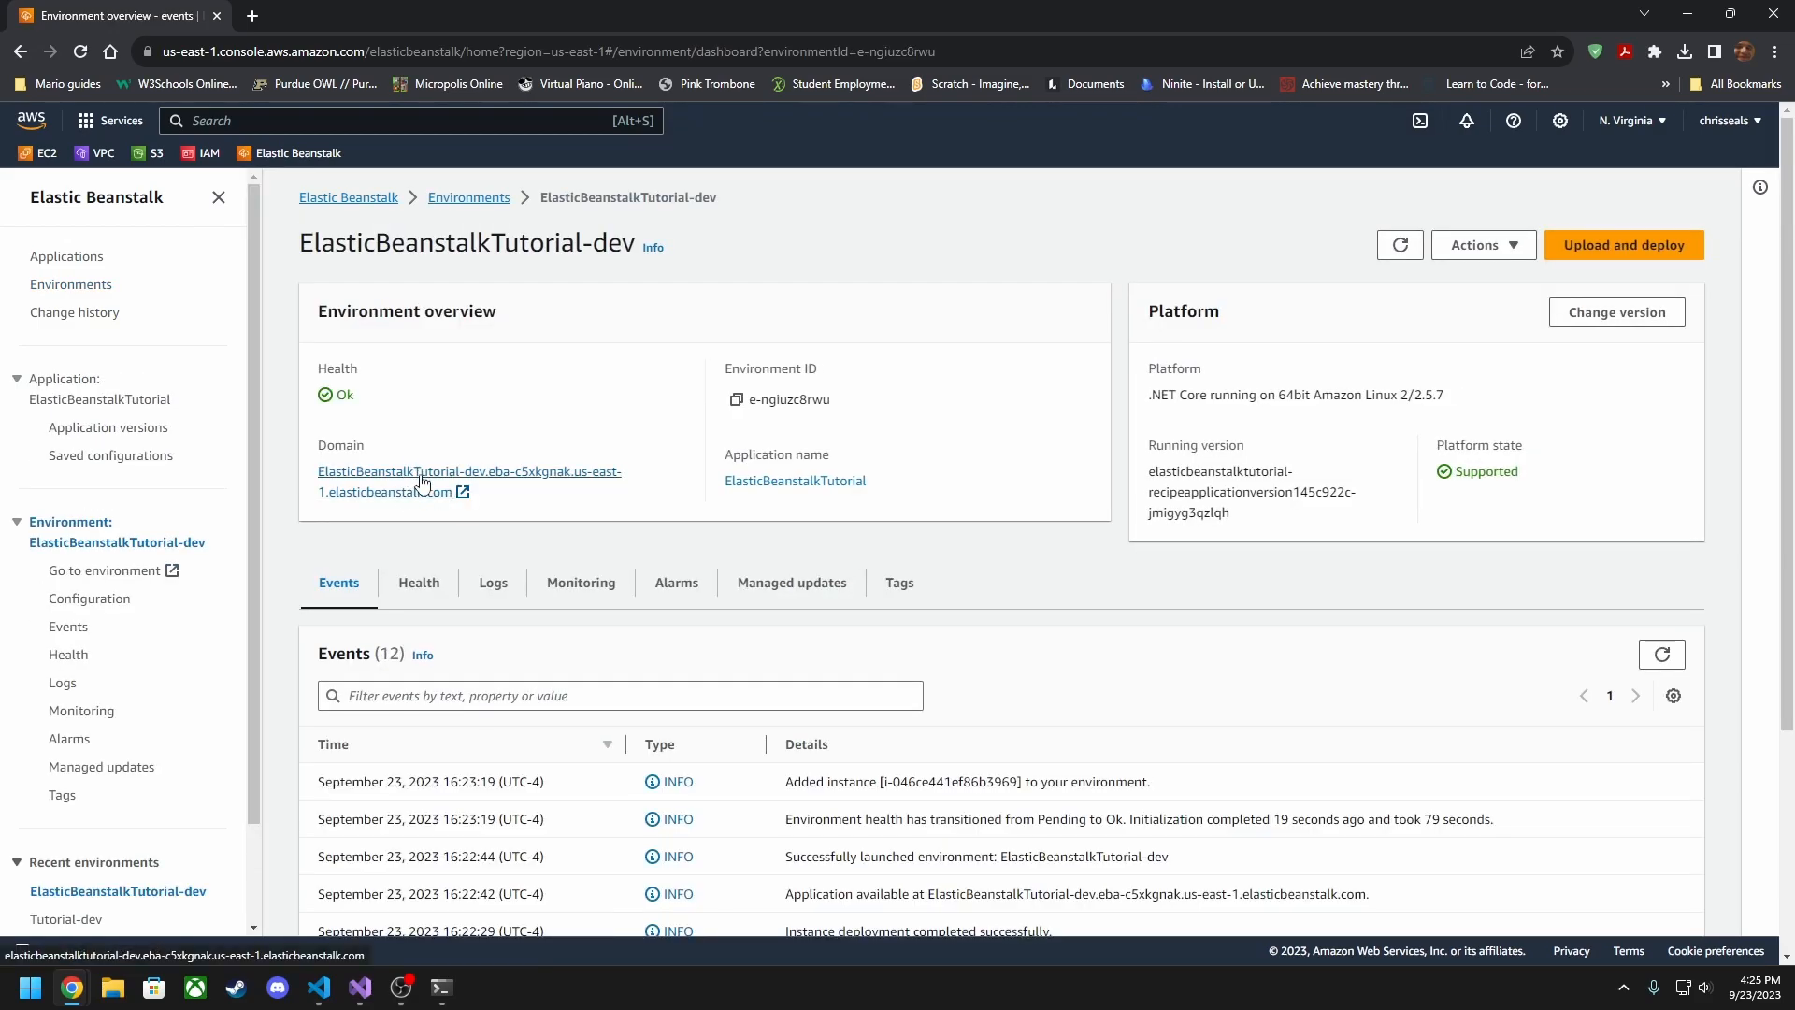
{"action": "scroll", "coordinate": [573, 633], "scroll_direction": "down", "scroll_amount": 3}
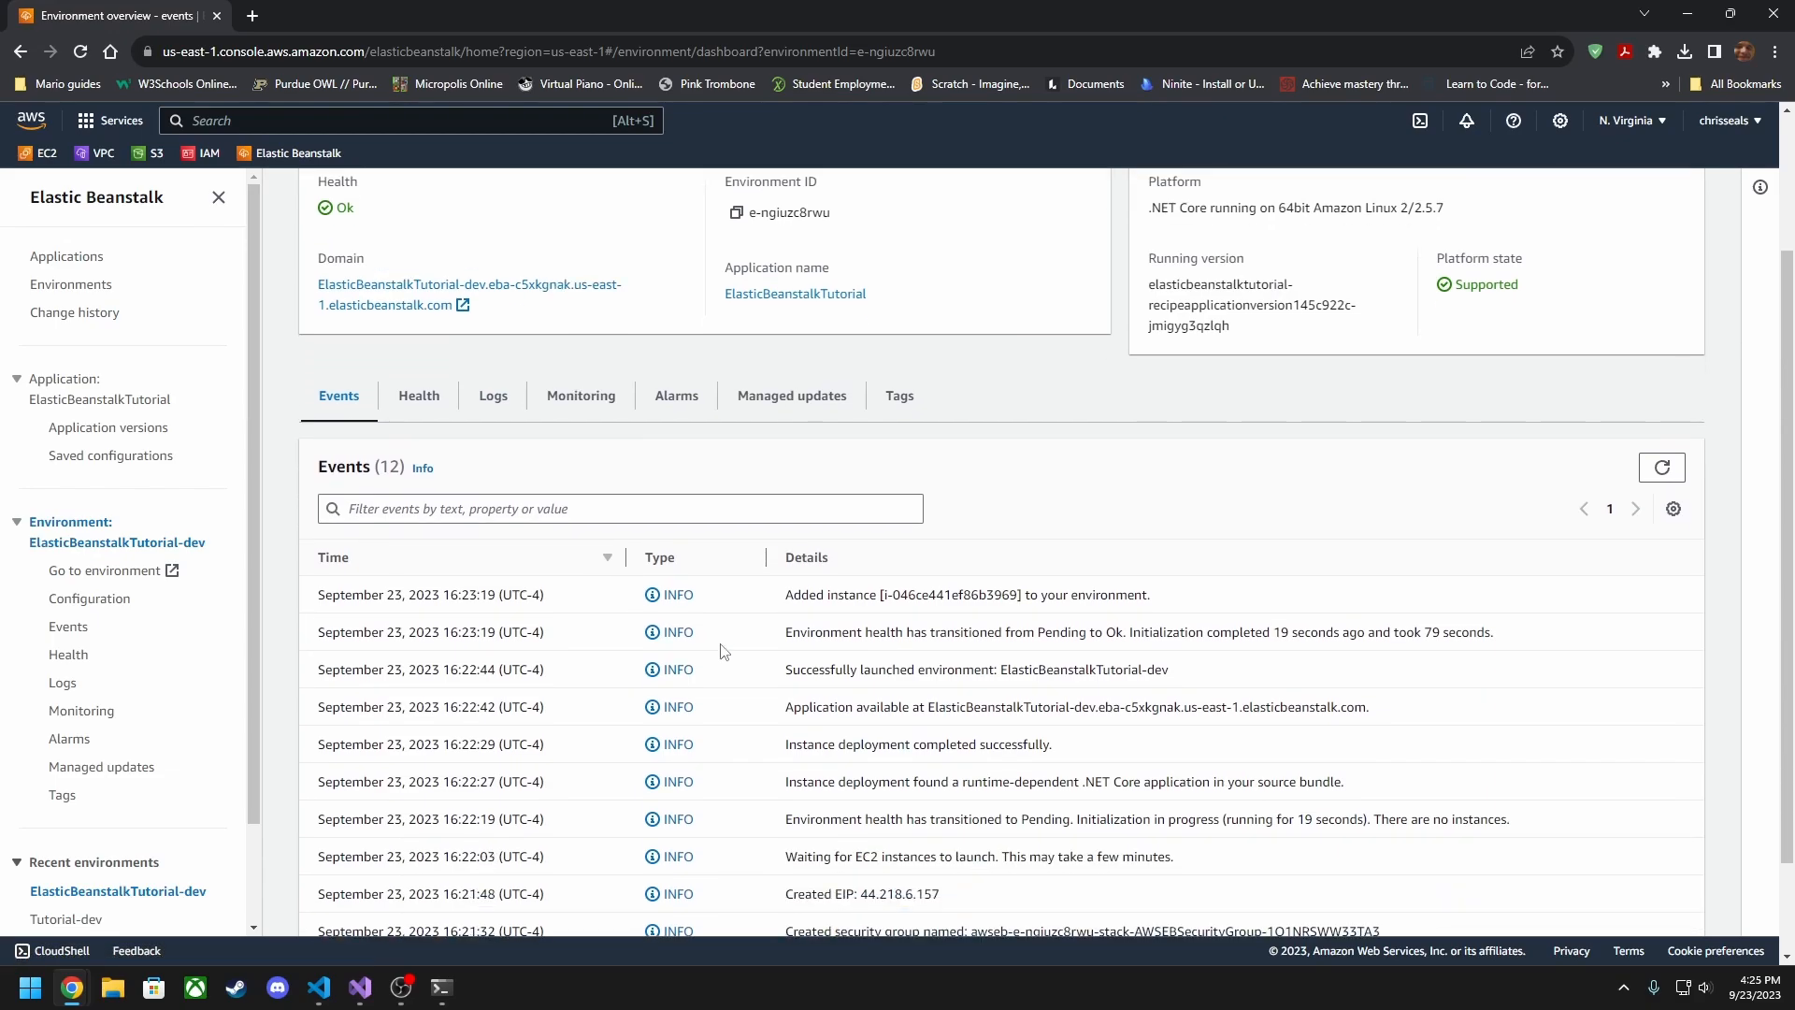
{"action": "scroll", "coordinate": [809, 799], "scroll_direction": "up", "scroll_amount": 3}
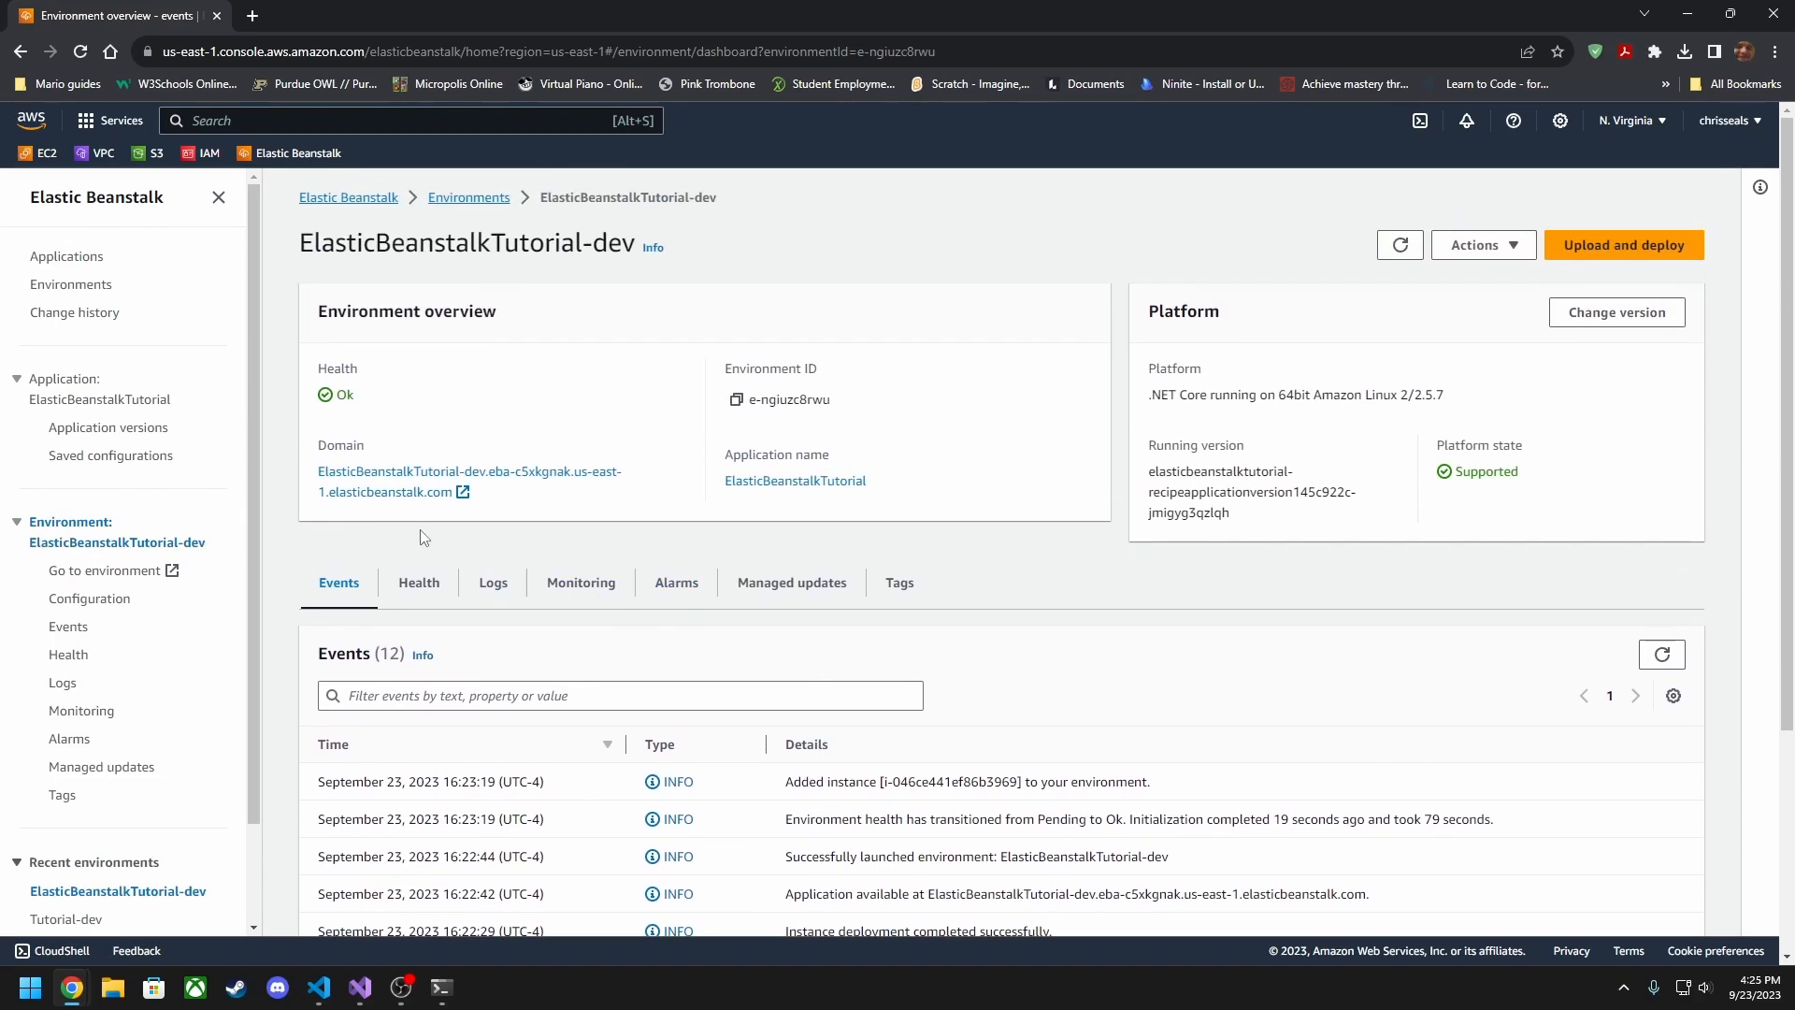
Look through the event history of the ElasticBeanstalkTutorial-dev environment
{"action": "scroll", "coordinate": [701, 556], "scroll_direction": "down", "scroll_amount": 2}
{"action": "scroll", "coordinate": [484, 466], "scroll_direction": "up", "scroll_amount": 2}
{"action": "scroll", "coordinate": [552, 491], "scroll_direction": "down", "scroll_amount": 3}
{"action": "scroll", "coordinate": [545, 449], "scroll_direction": "up", "scroll_amount": 3}
Examine the environment's overall and enhanced instance health, opening the running instance's details and closing them again
{"action": "left_click", "coordinate": [445, 590]}
{"action": "scroll", "coordinate": [406, 883], "scroll_direction": "down", "scroll_amount": 1}
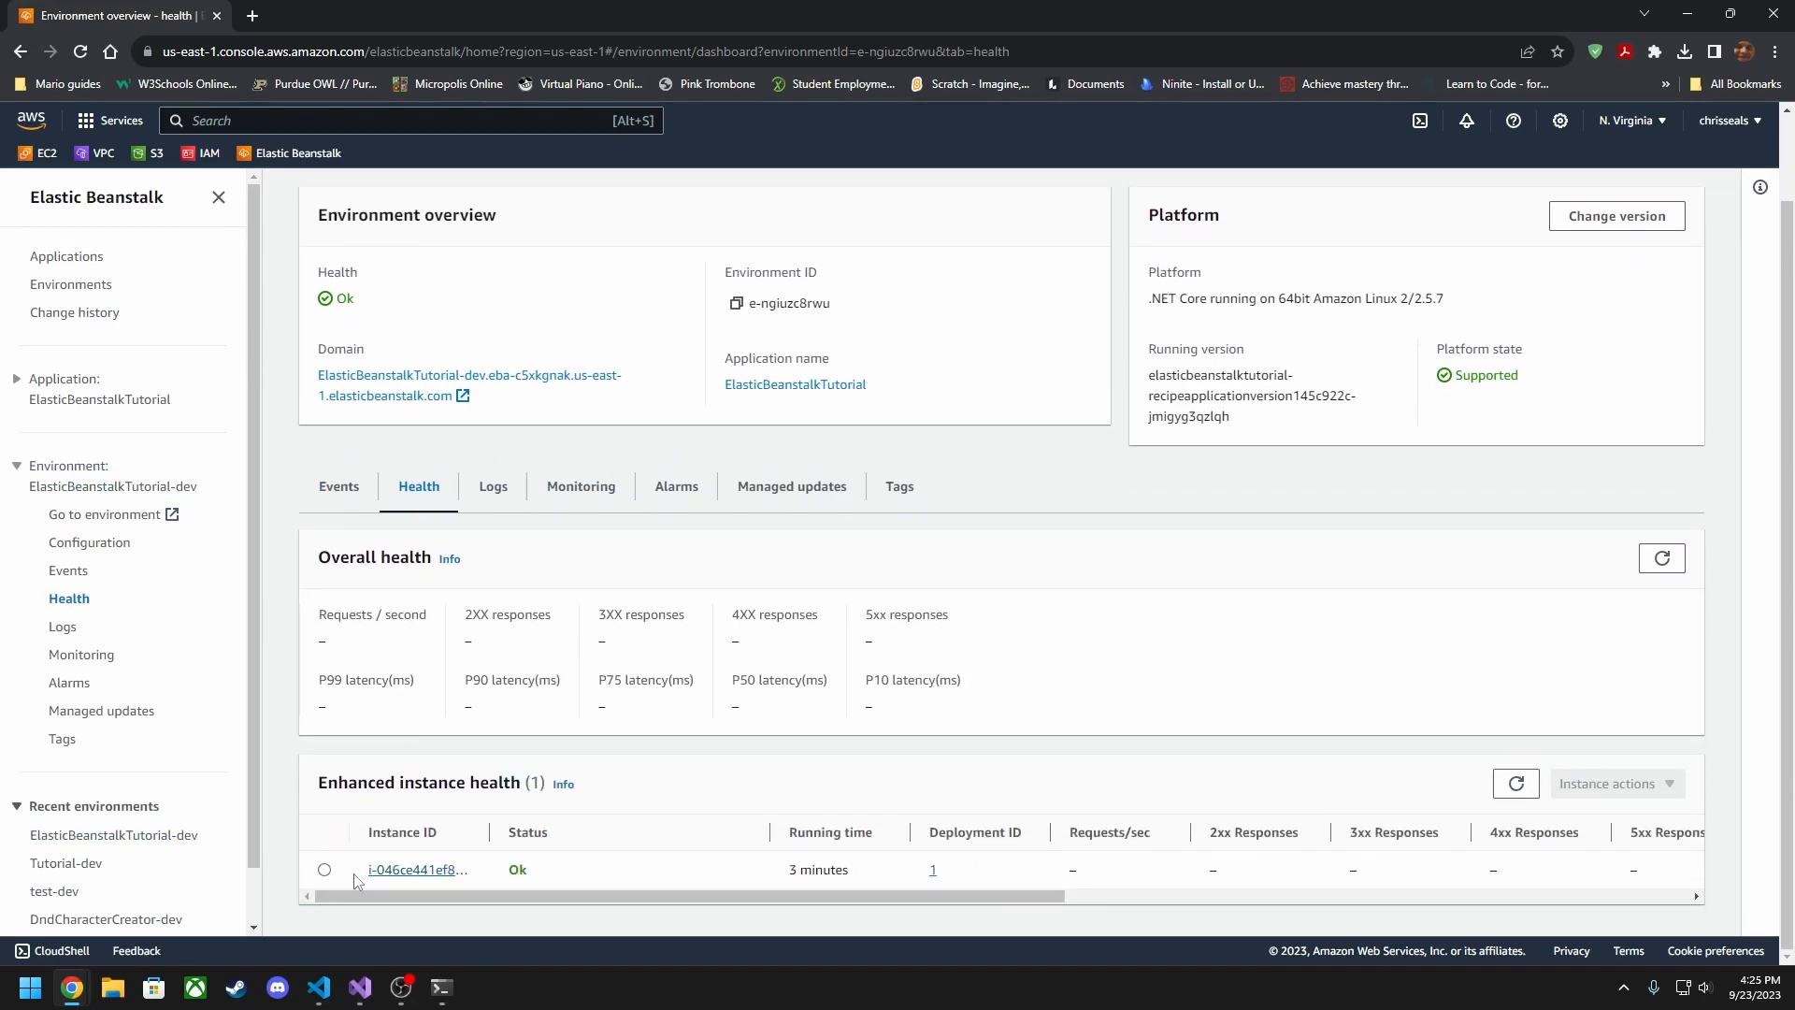
{"action": "left_click_drag", "start_coordinate": [801, 869], "coordinate": [856, 879]}
{"action": "left_click", "coordinate": [856, 878]}
{"action": "left_click", "coordinate": [415, 872]}
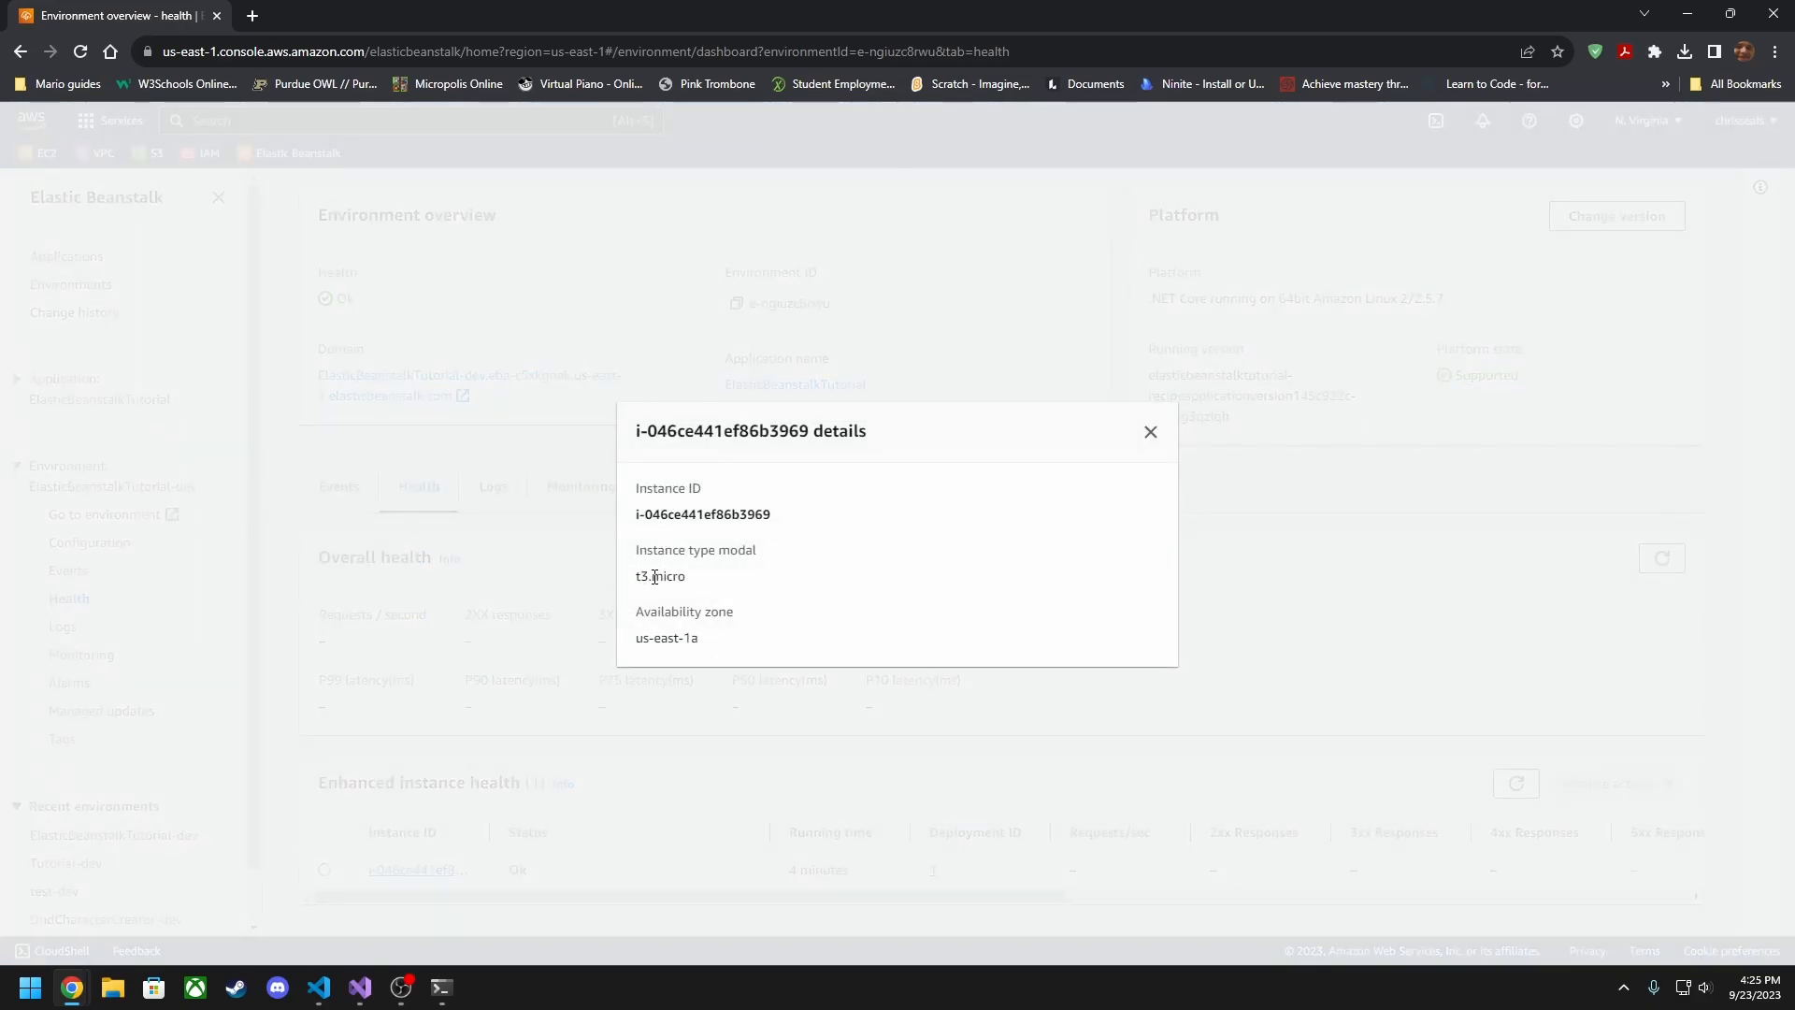
{"action": "left_click", "coordinate": [1151, 433]}
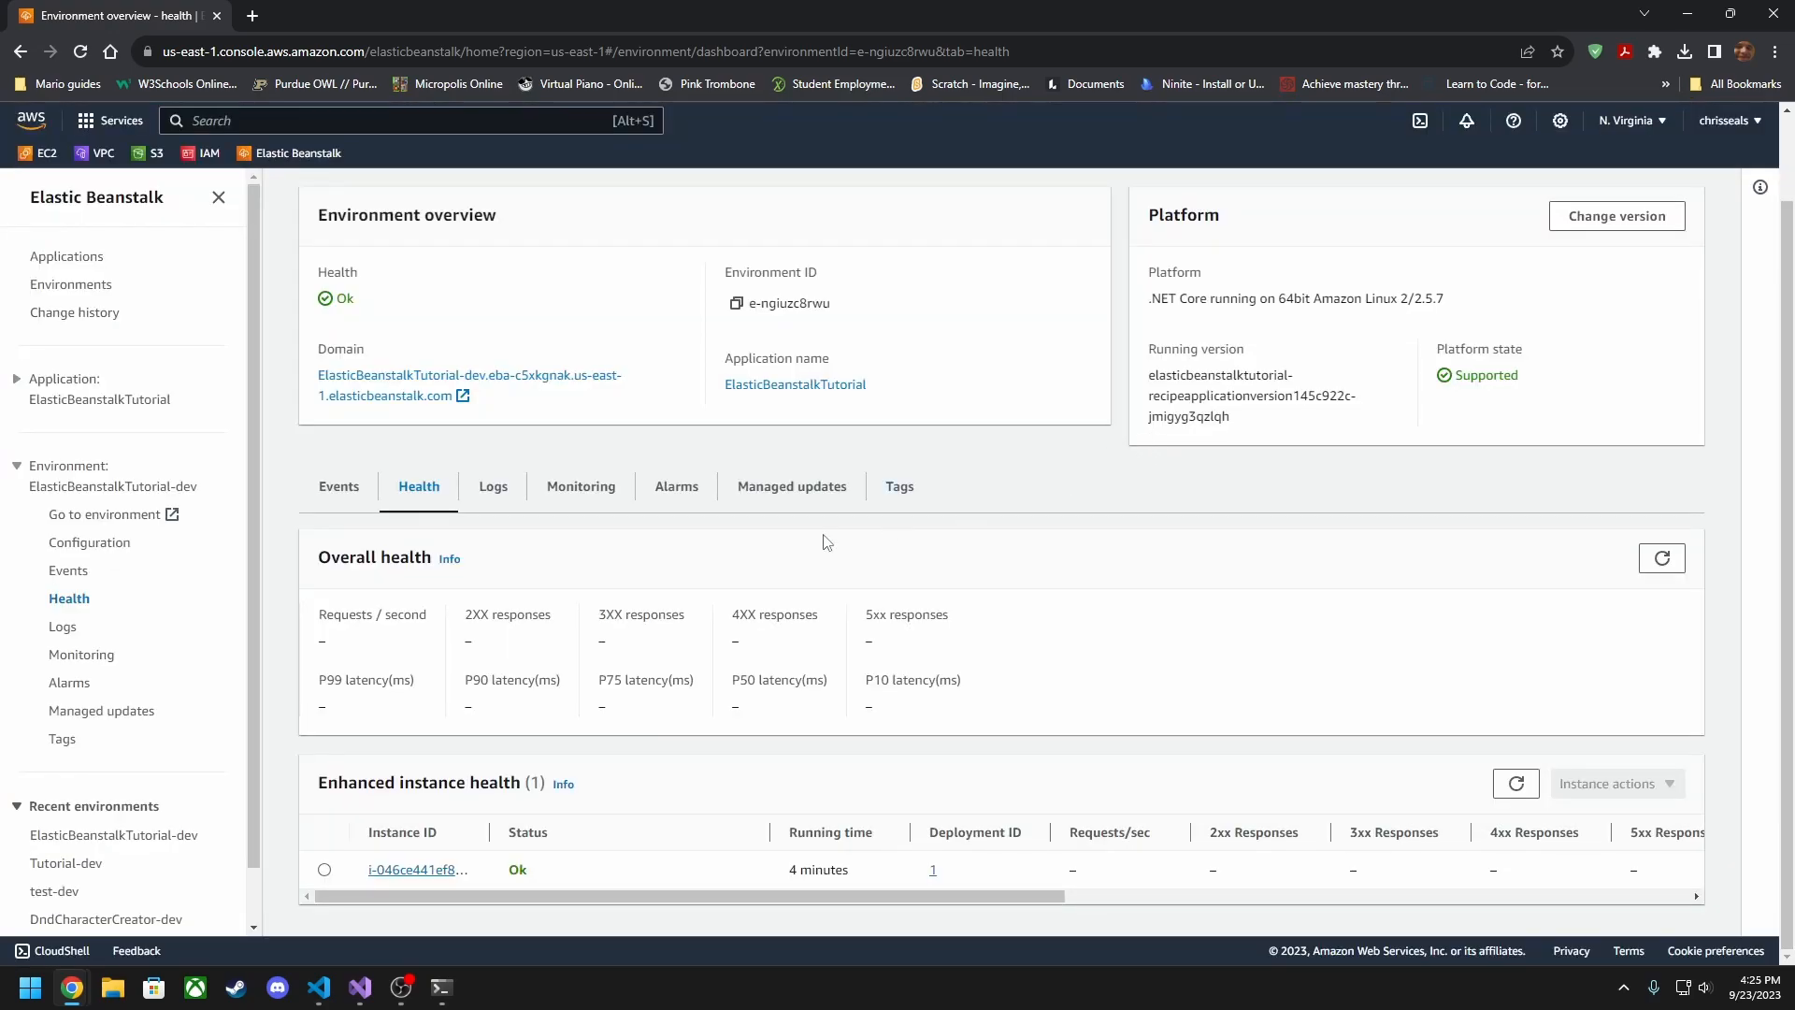
{"action": "scroll", "coordinate": [598, 603], "scroll_direction": "up", "scroll_amount": 1}
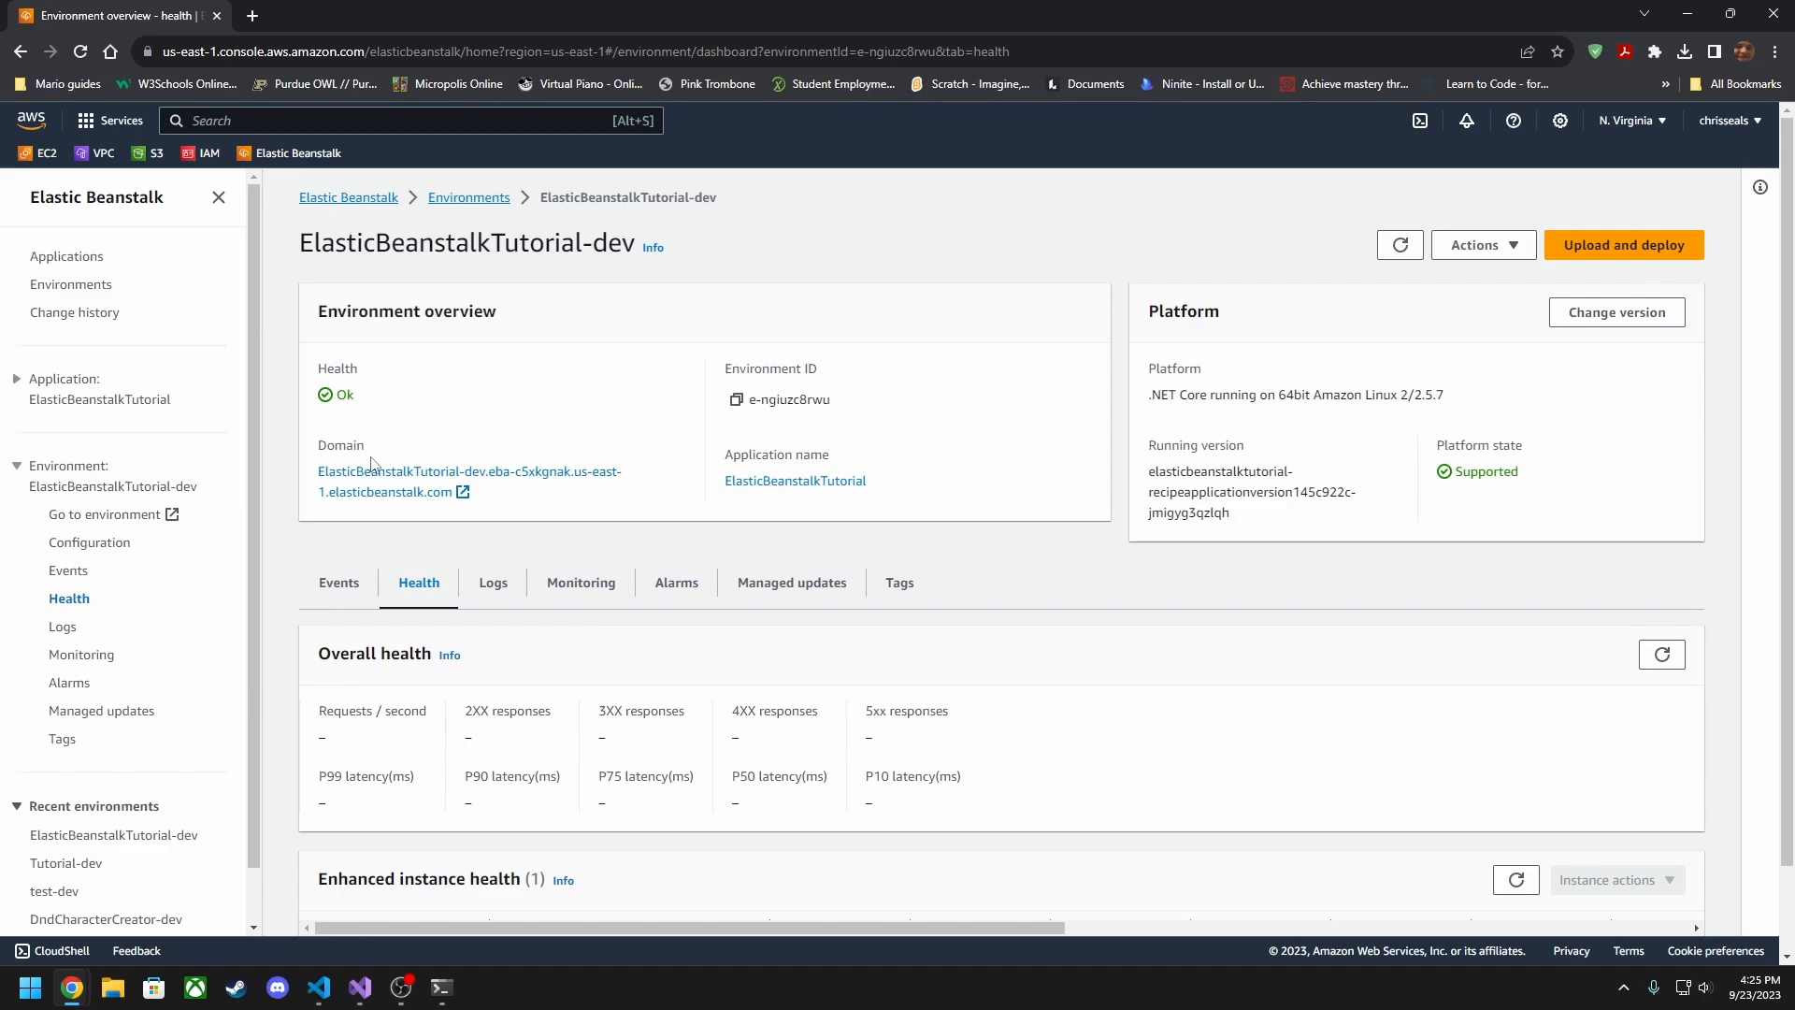
Open EC2 in a new tab, list the running instances, and review the details of the ElasticBeanstalkTutorial-dev instance
{"action": "middle_click", "coordinate": [37, 159]}
{"action": "left_click", "coordinate": [363, 7]}
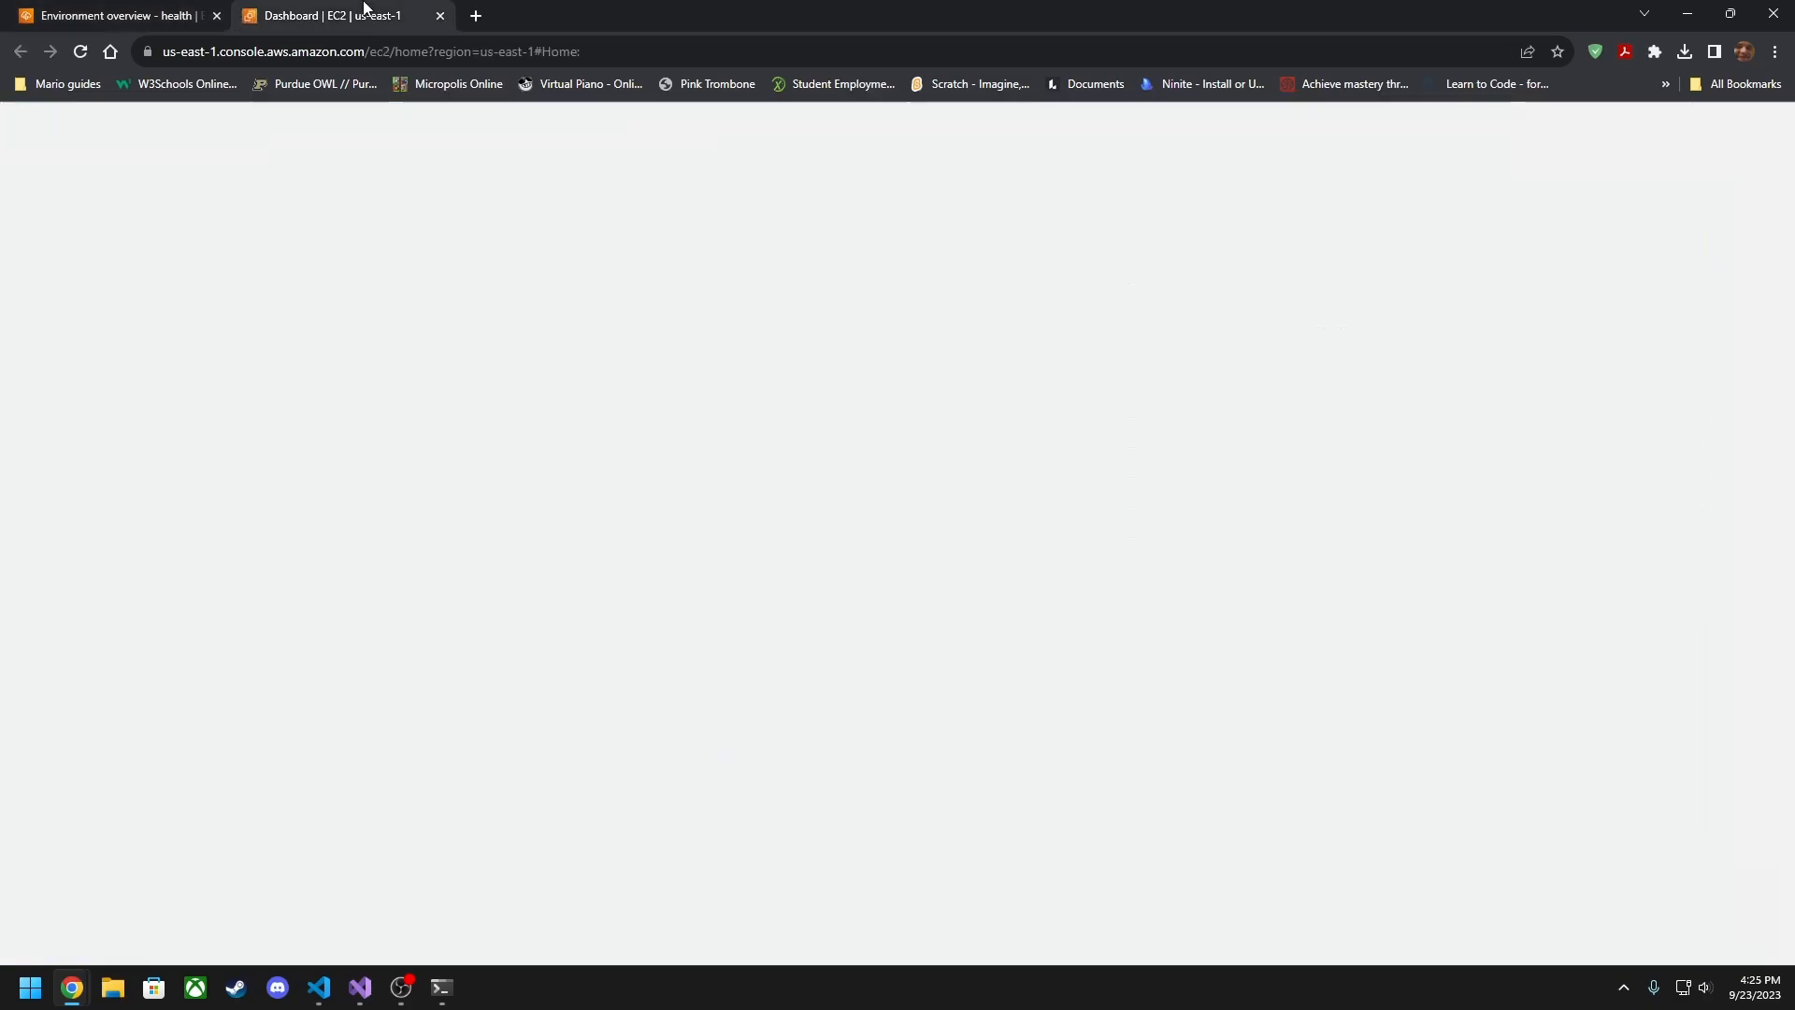
{"action": "left_click", "coordinate": [321, 308]}
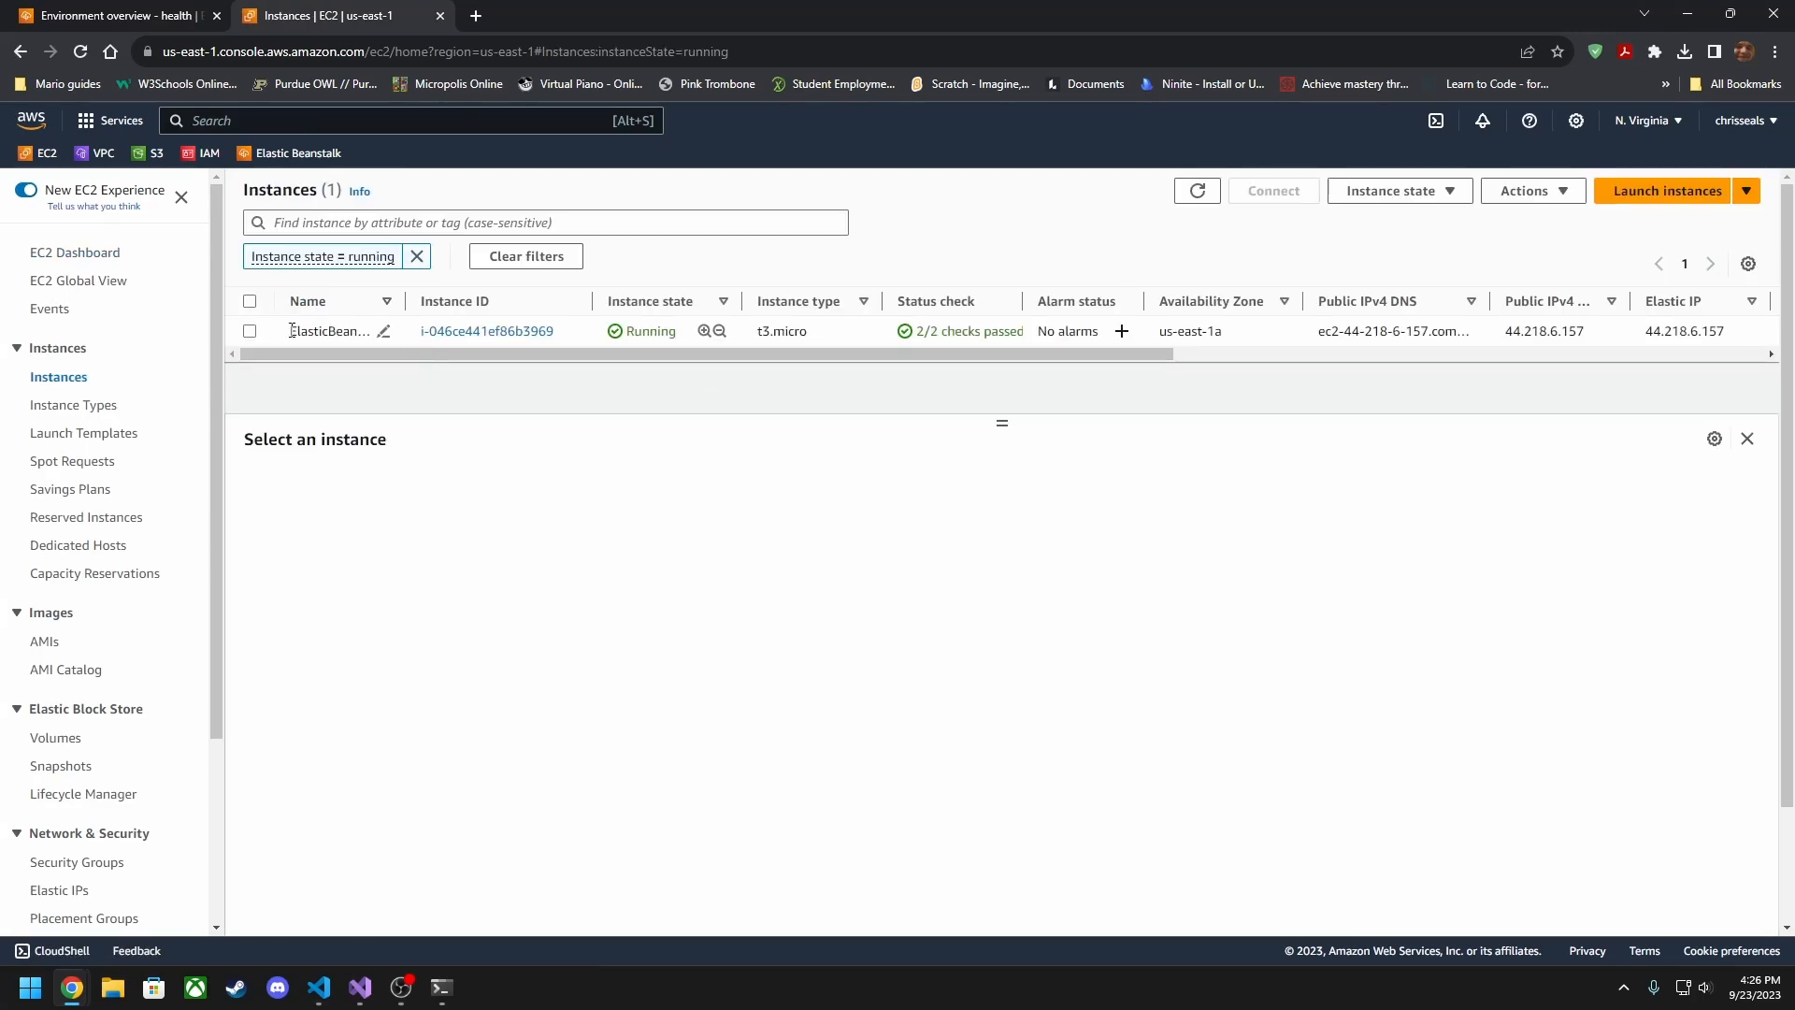
{"action": "left_click", "coordinate": [248, 331]}
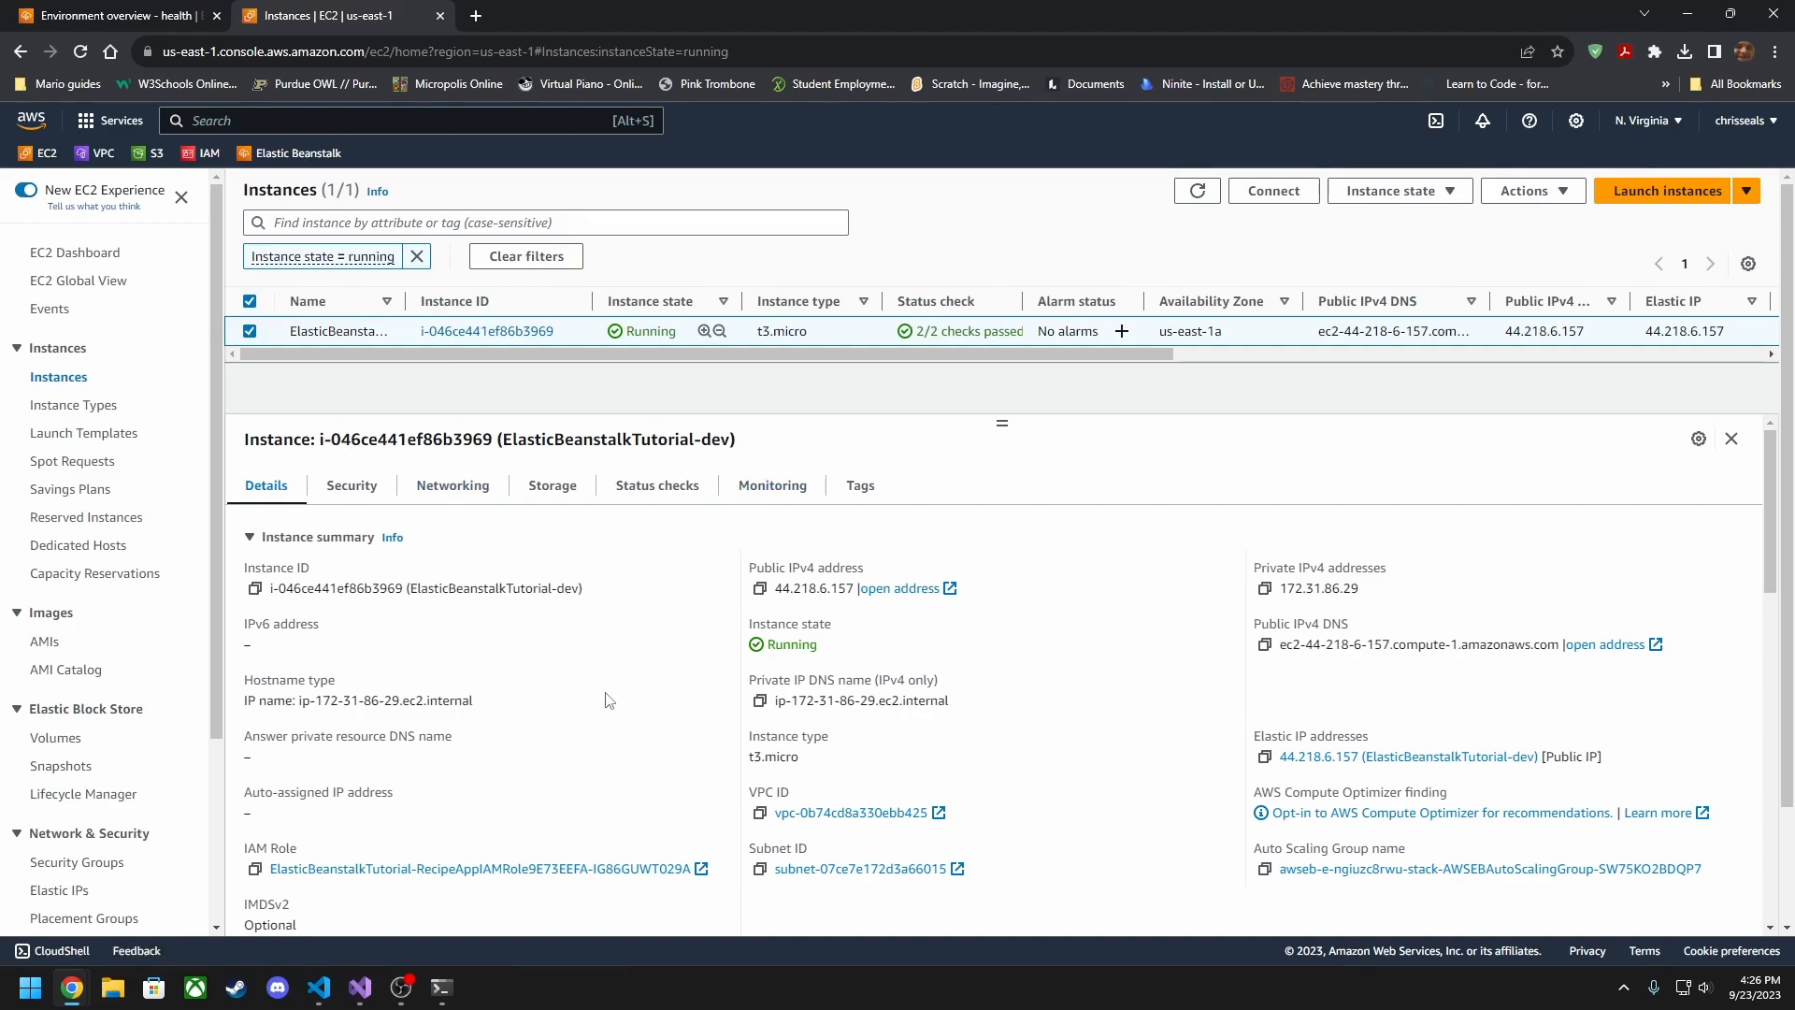
{"action": "scroll", "coordinate": [830, 640], "scroll_direction": "down", "scroll_amount": 6}
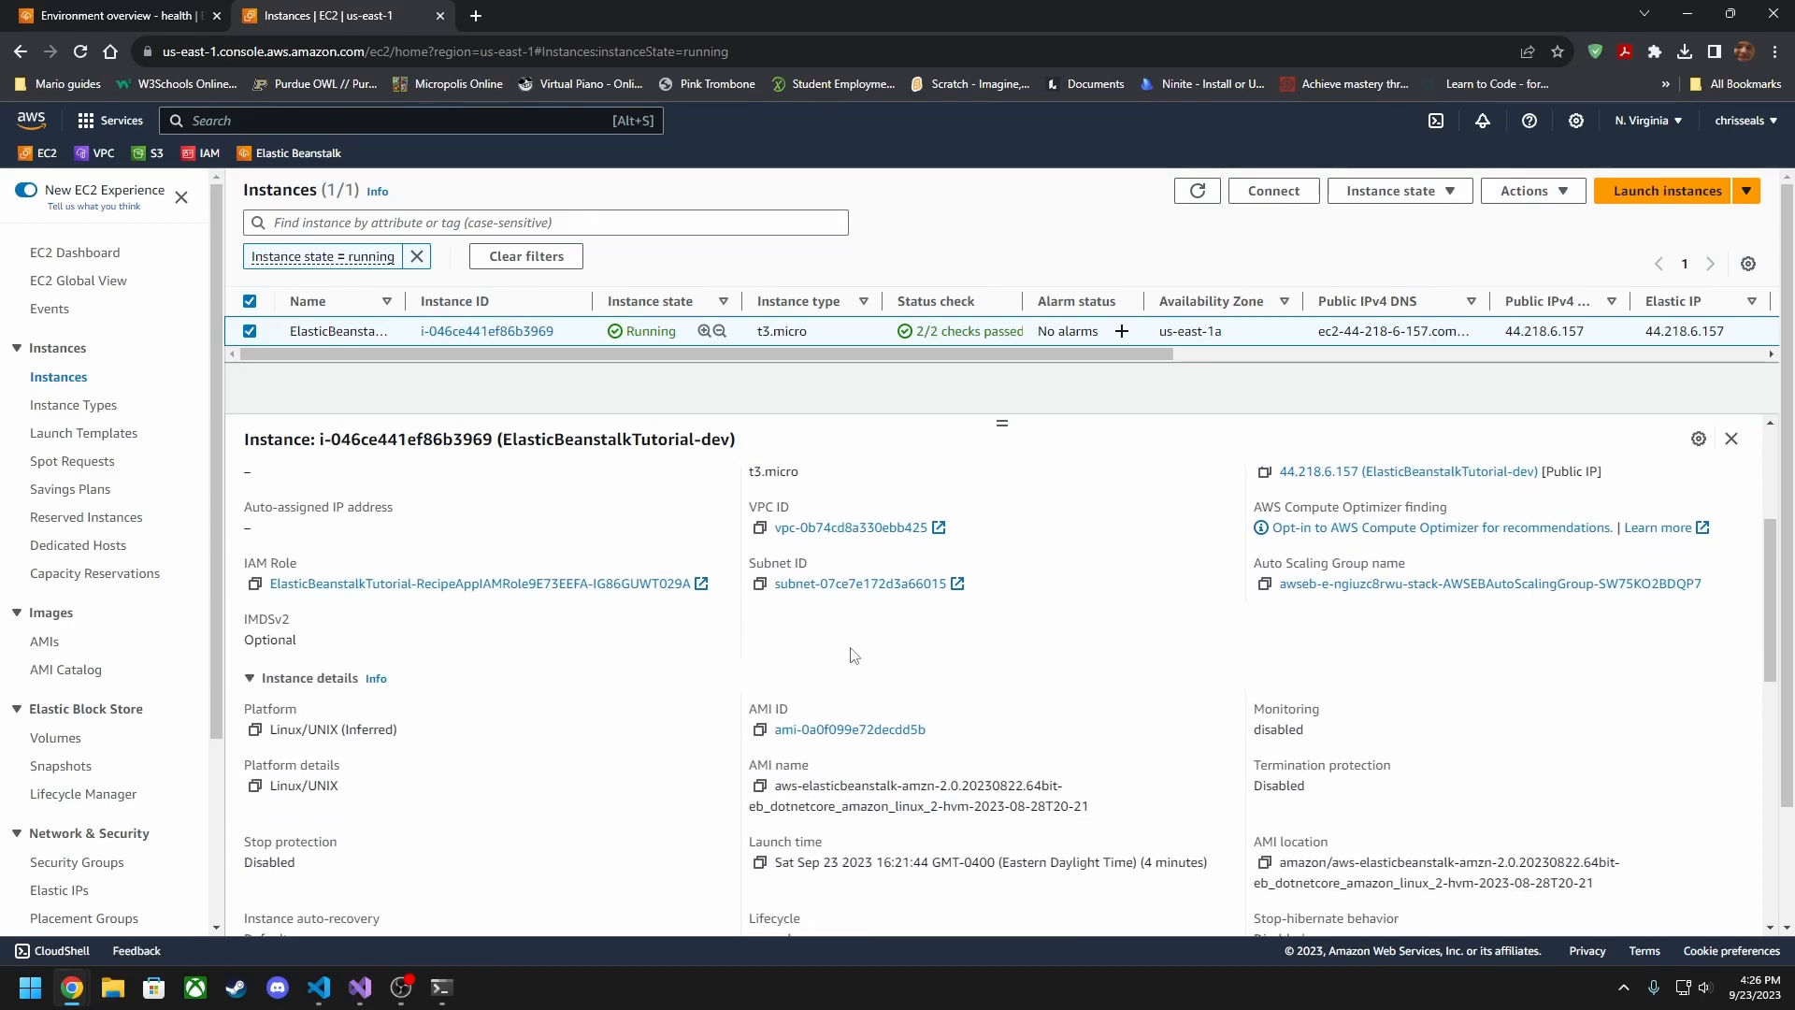
{"action": "scroll", "coordinate": [830, 640], "scroll_direction": "up", "scroll_amount": 6}
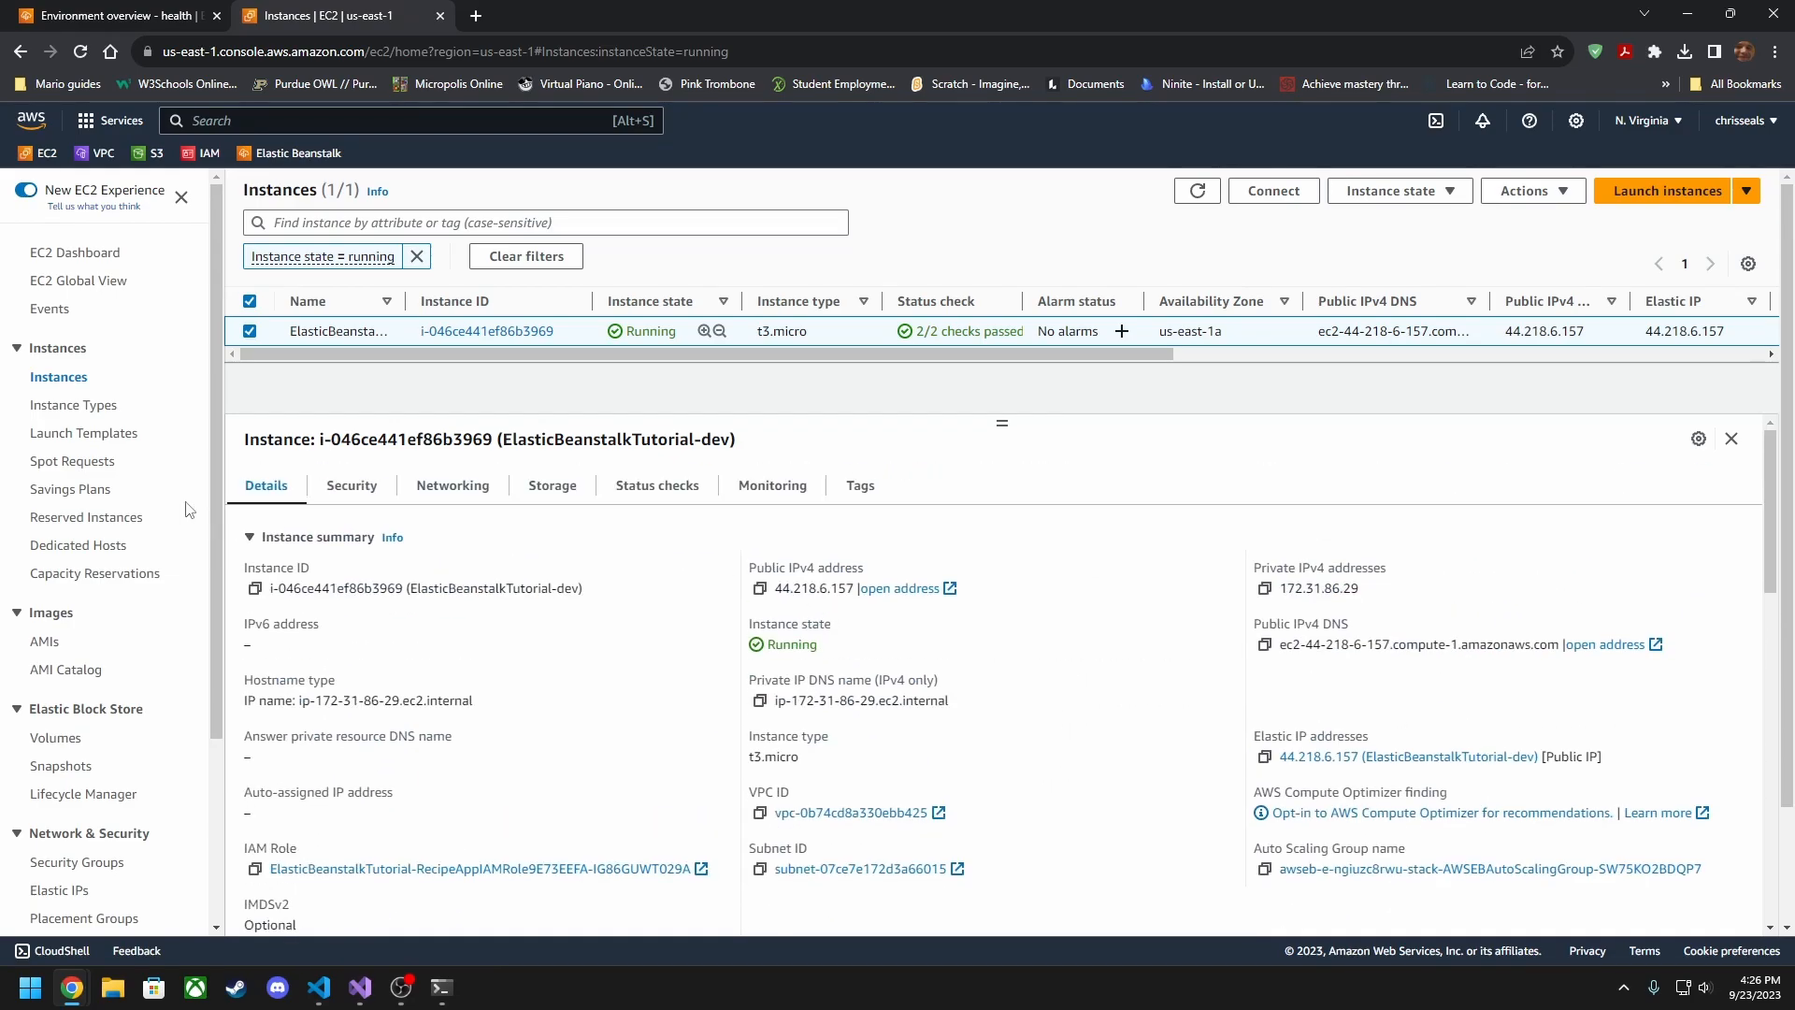
Open the EC2 Auto Scaling groups and select the environment's group to show its details
{"action": "scroll", "coordinate": [149, 515], "scroll_direction": "down", "scroll_amount": 3}
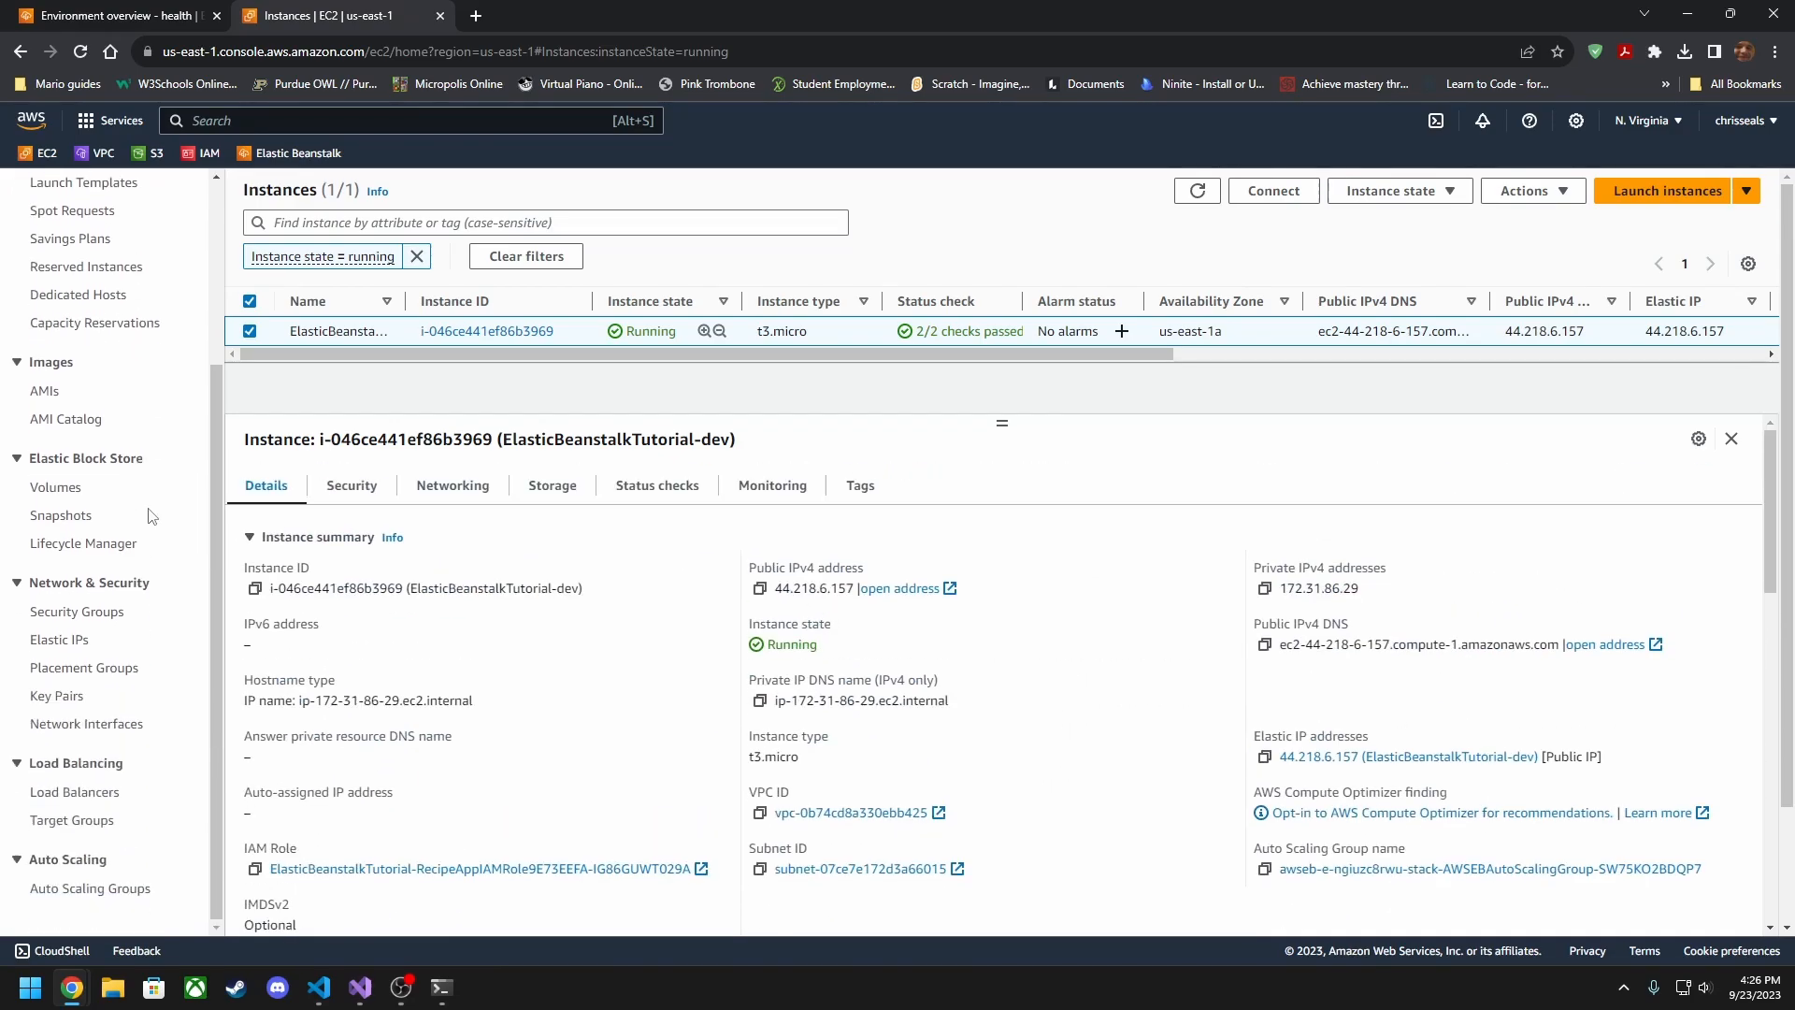
{"action": "left_click", "coordinate": [94, 889]}
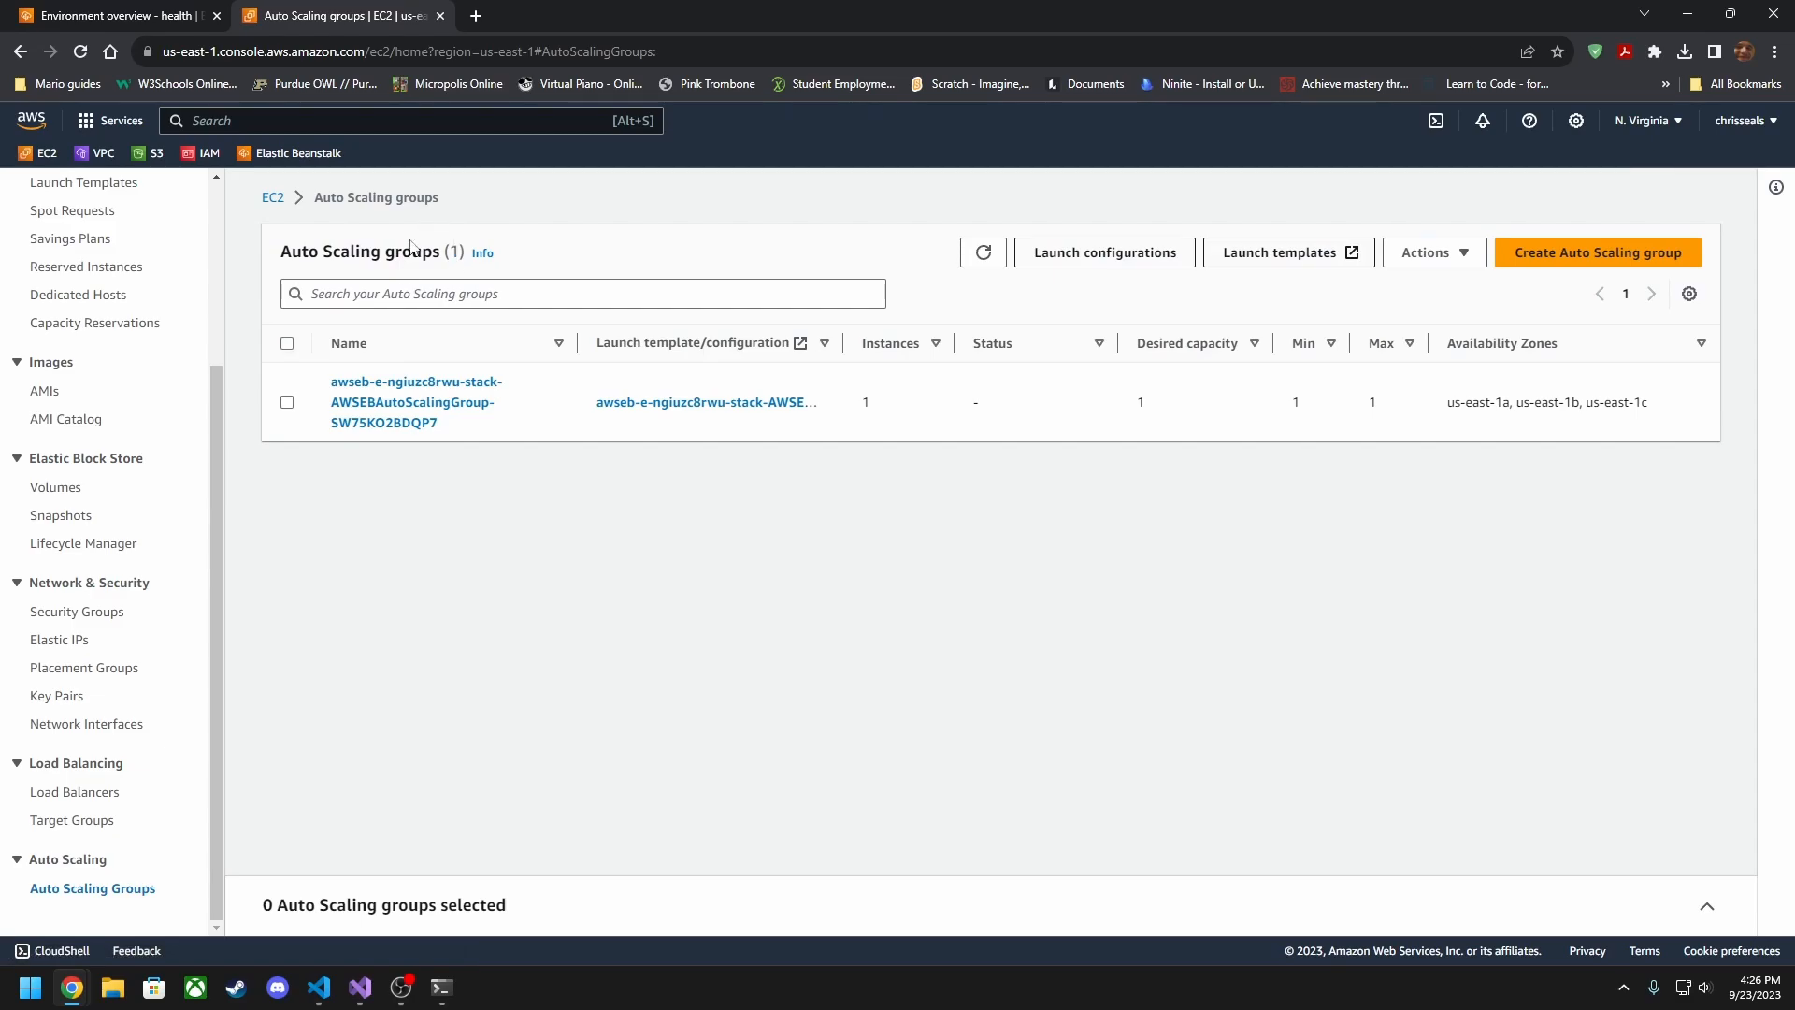
{"action": "left_click", "coordinate": [294, 405]}
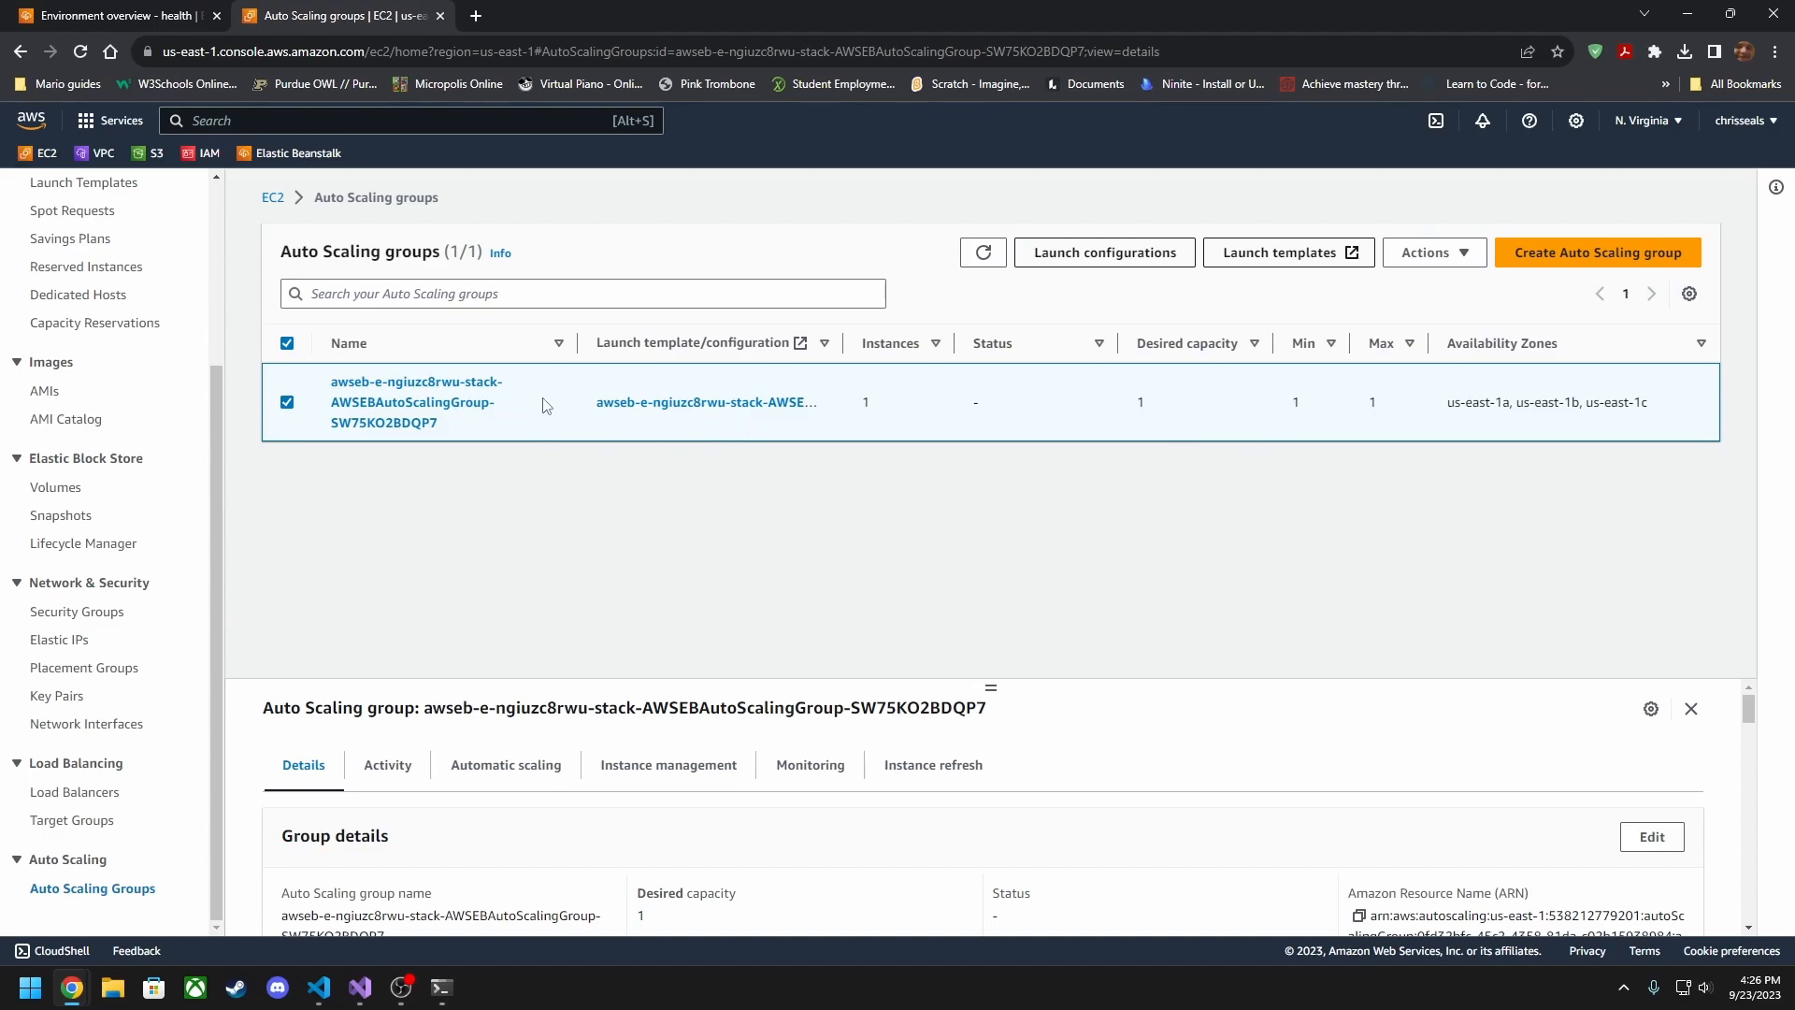
{"action": "scroll", "coordinate": [154, 649], "scroll_direction": "up", "scroll_amount": 3}
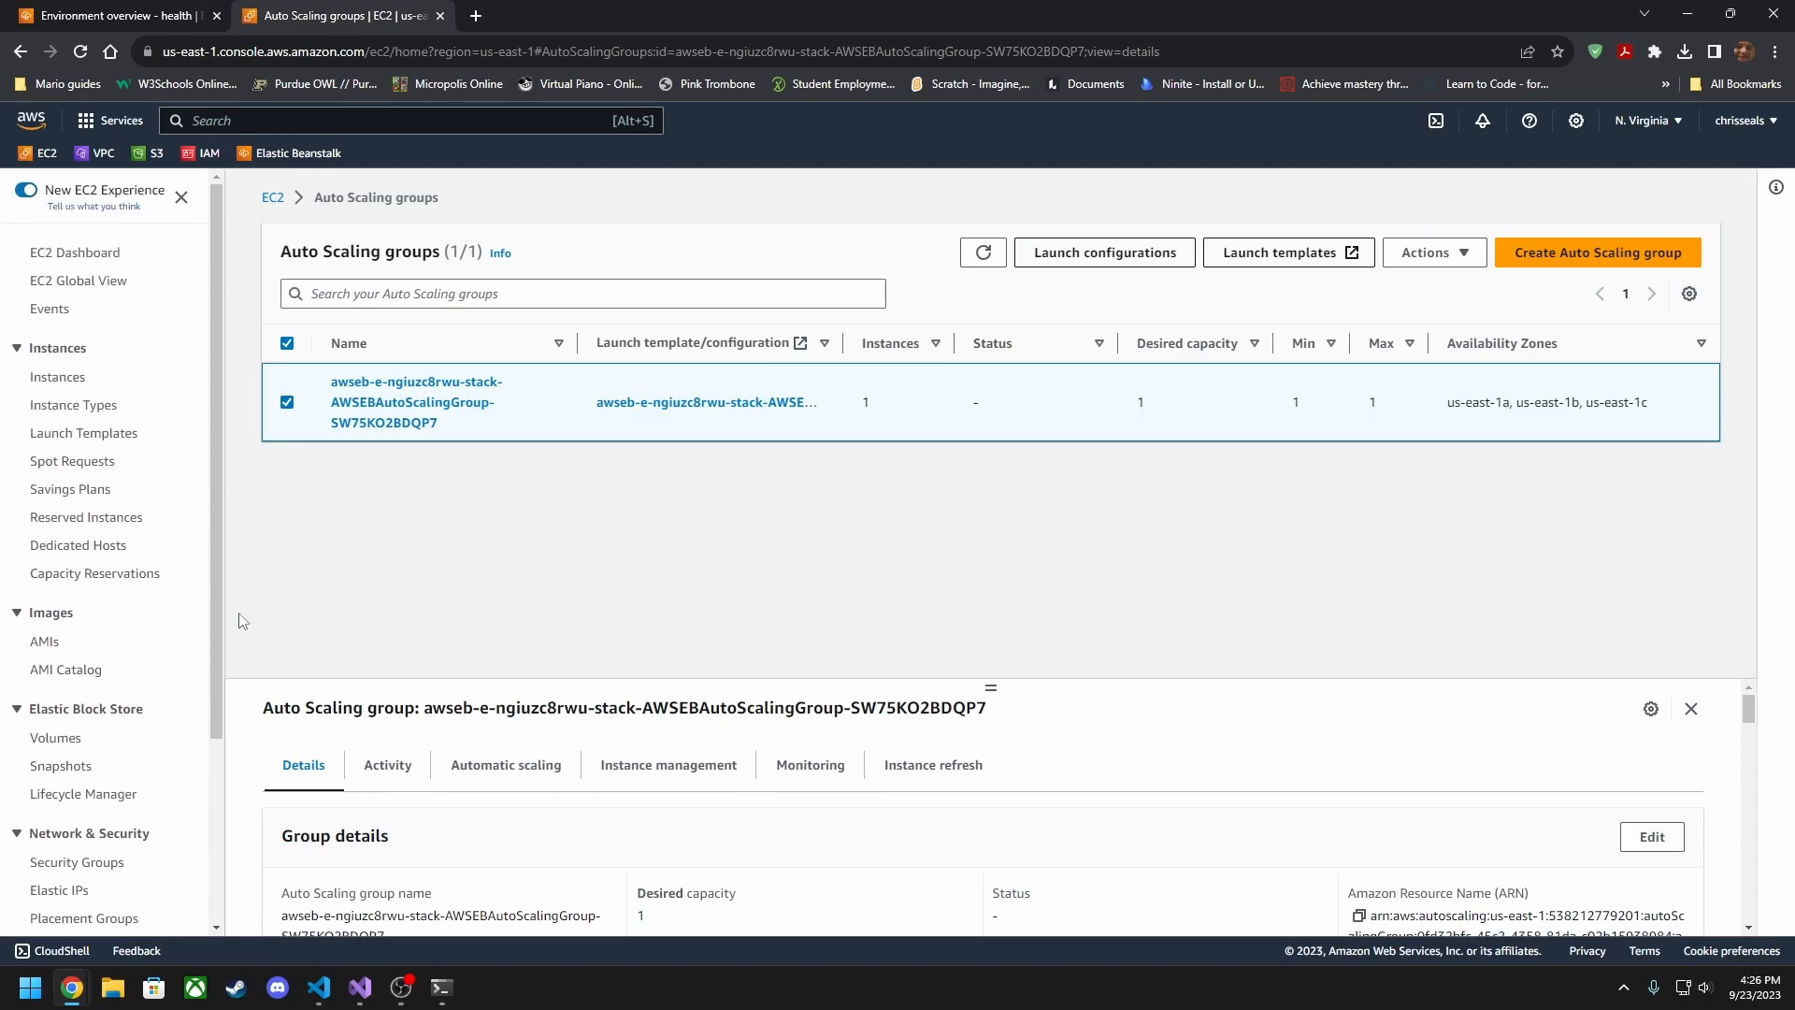
Open S3 and inspect the resources and _runtime folders in the elasticbeanstalk bucket, returning to the resources folder
{"action": "left_click", "coordinate": [138, 161]}
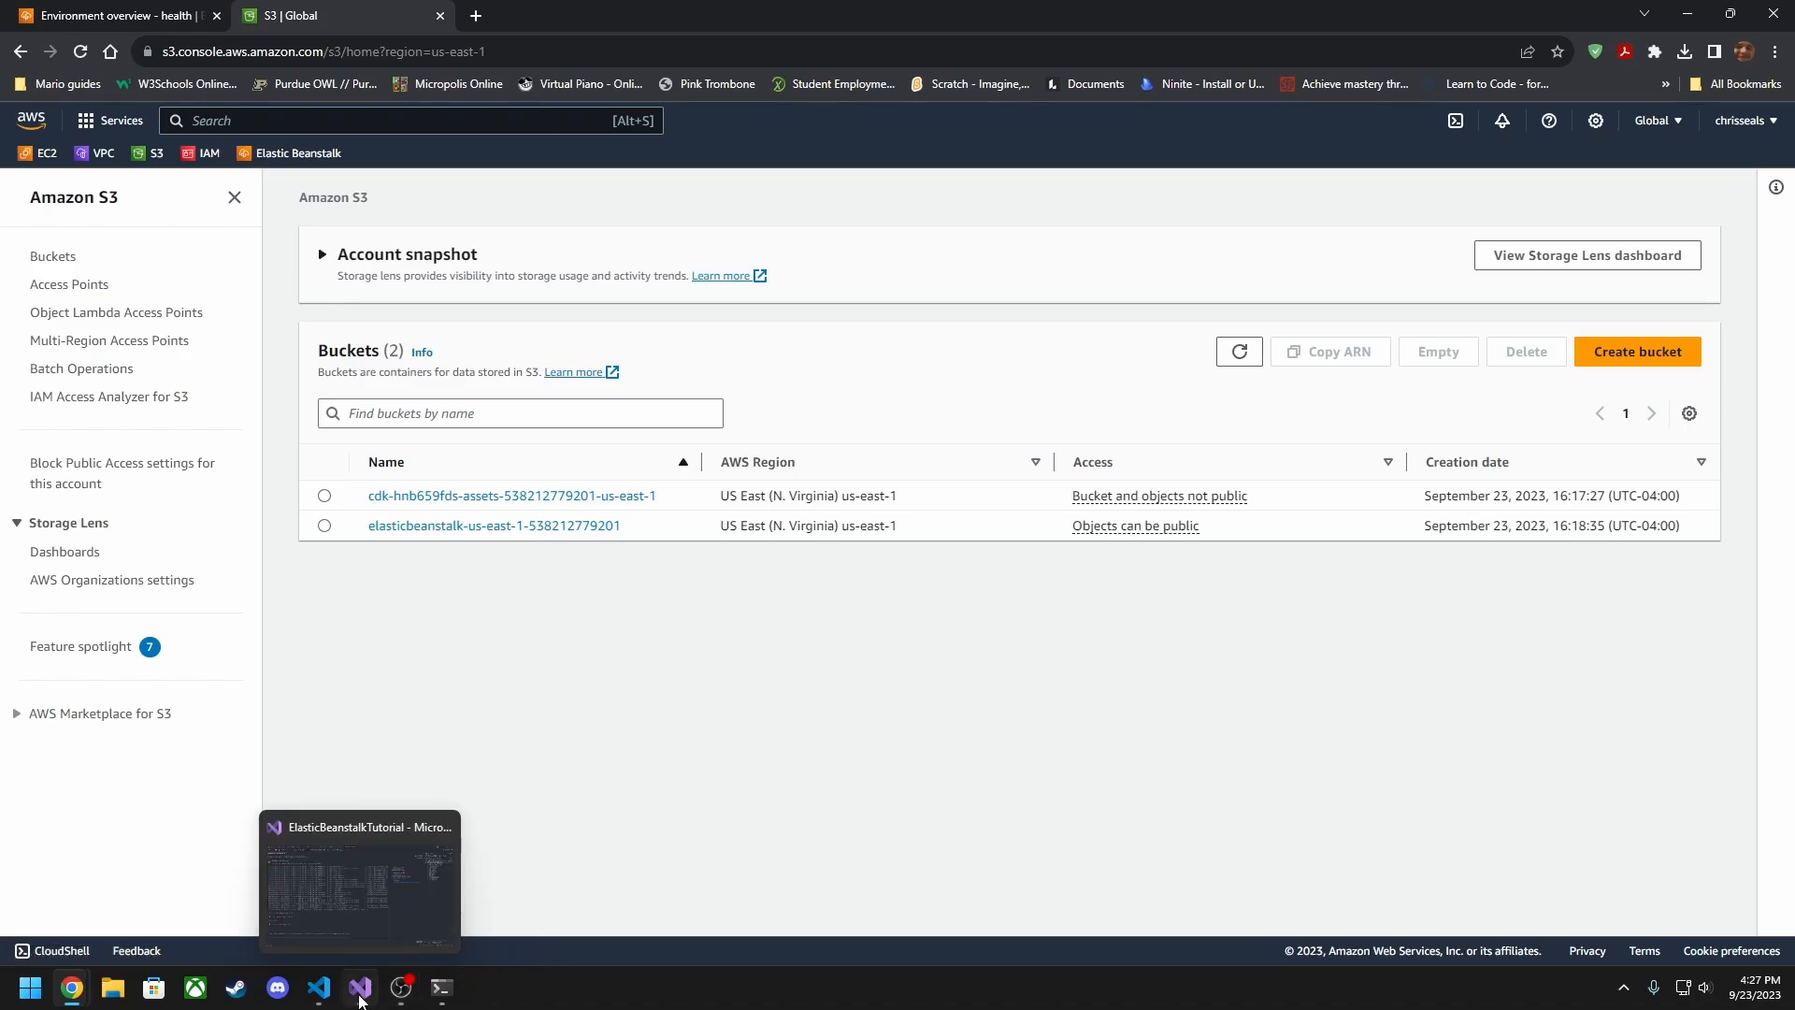
{"action": "left_click", "coordinate": [360, 987]}
{"action": "left_click", "coordinate": [360, 987]}
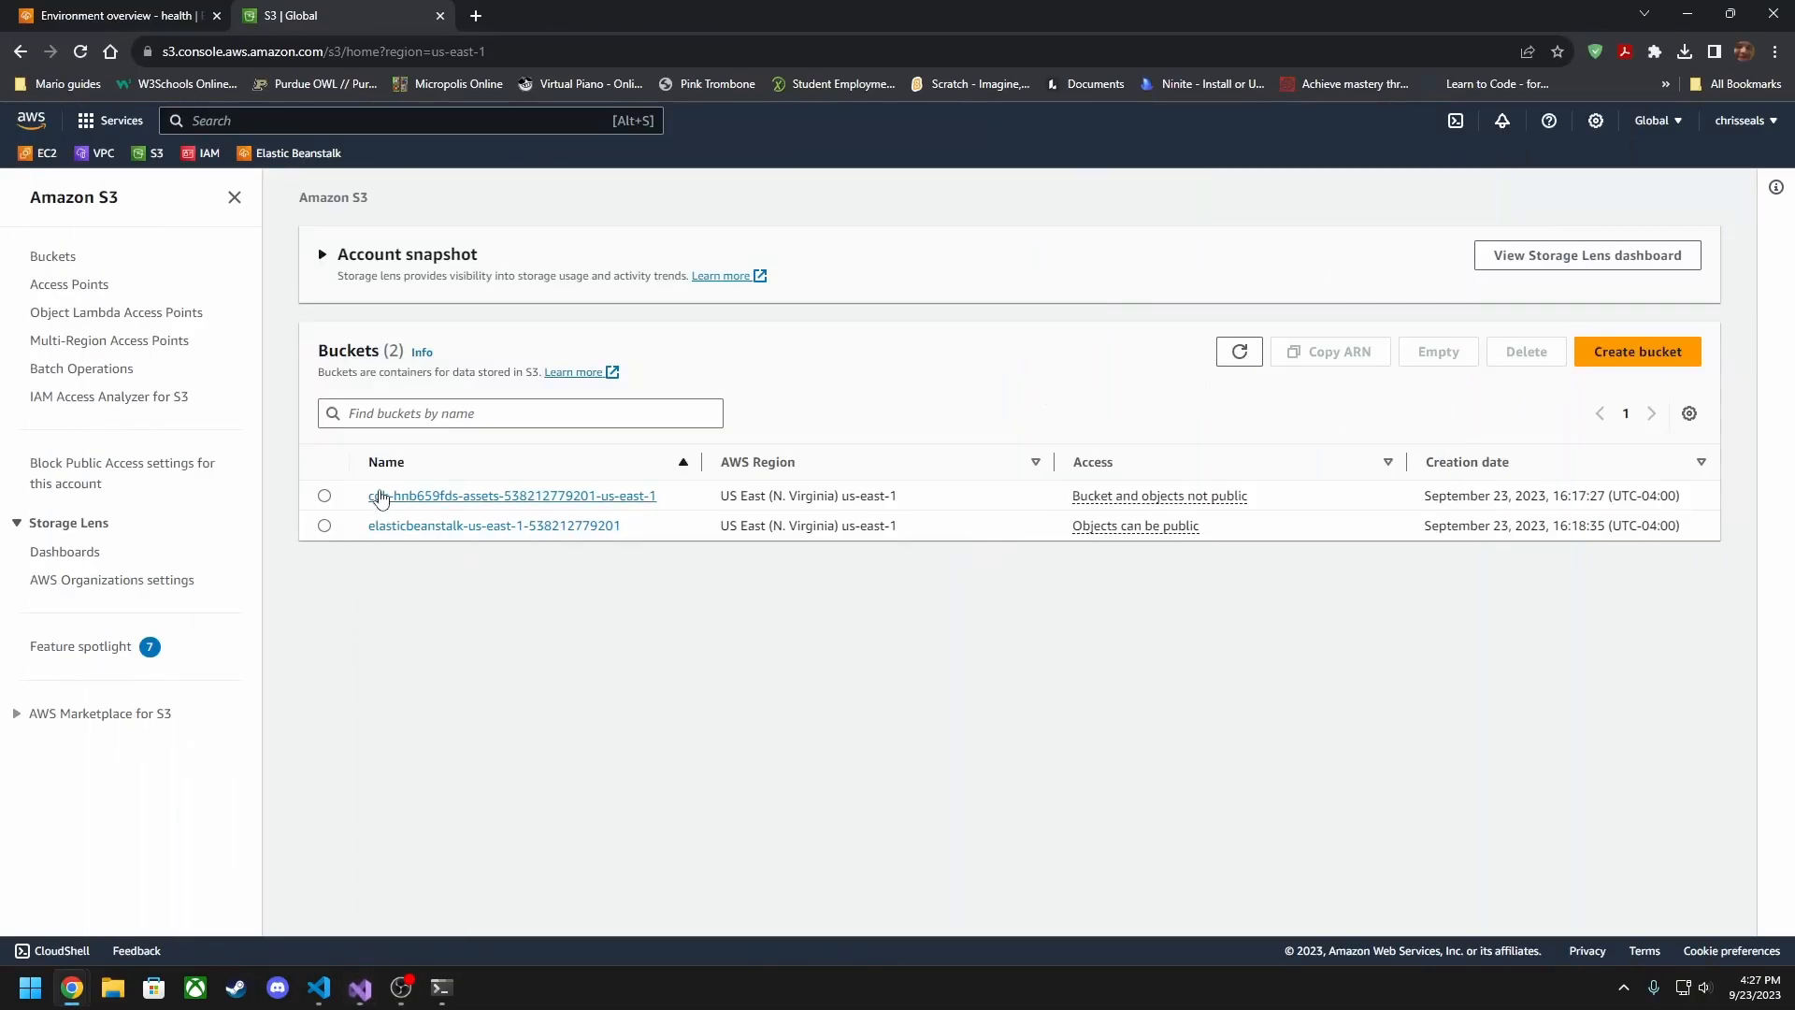
{"action": "left_click", "coordinate": [466, 527]}
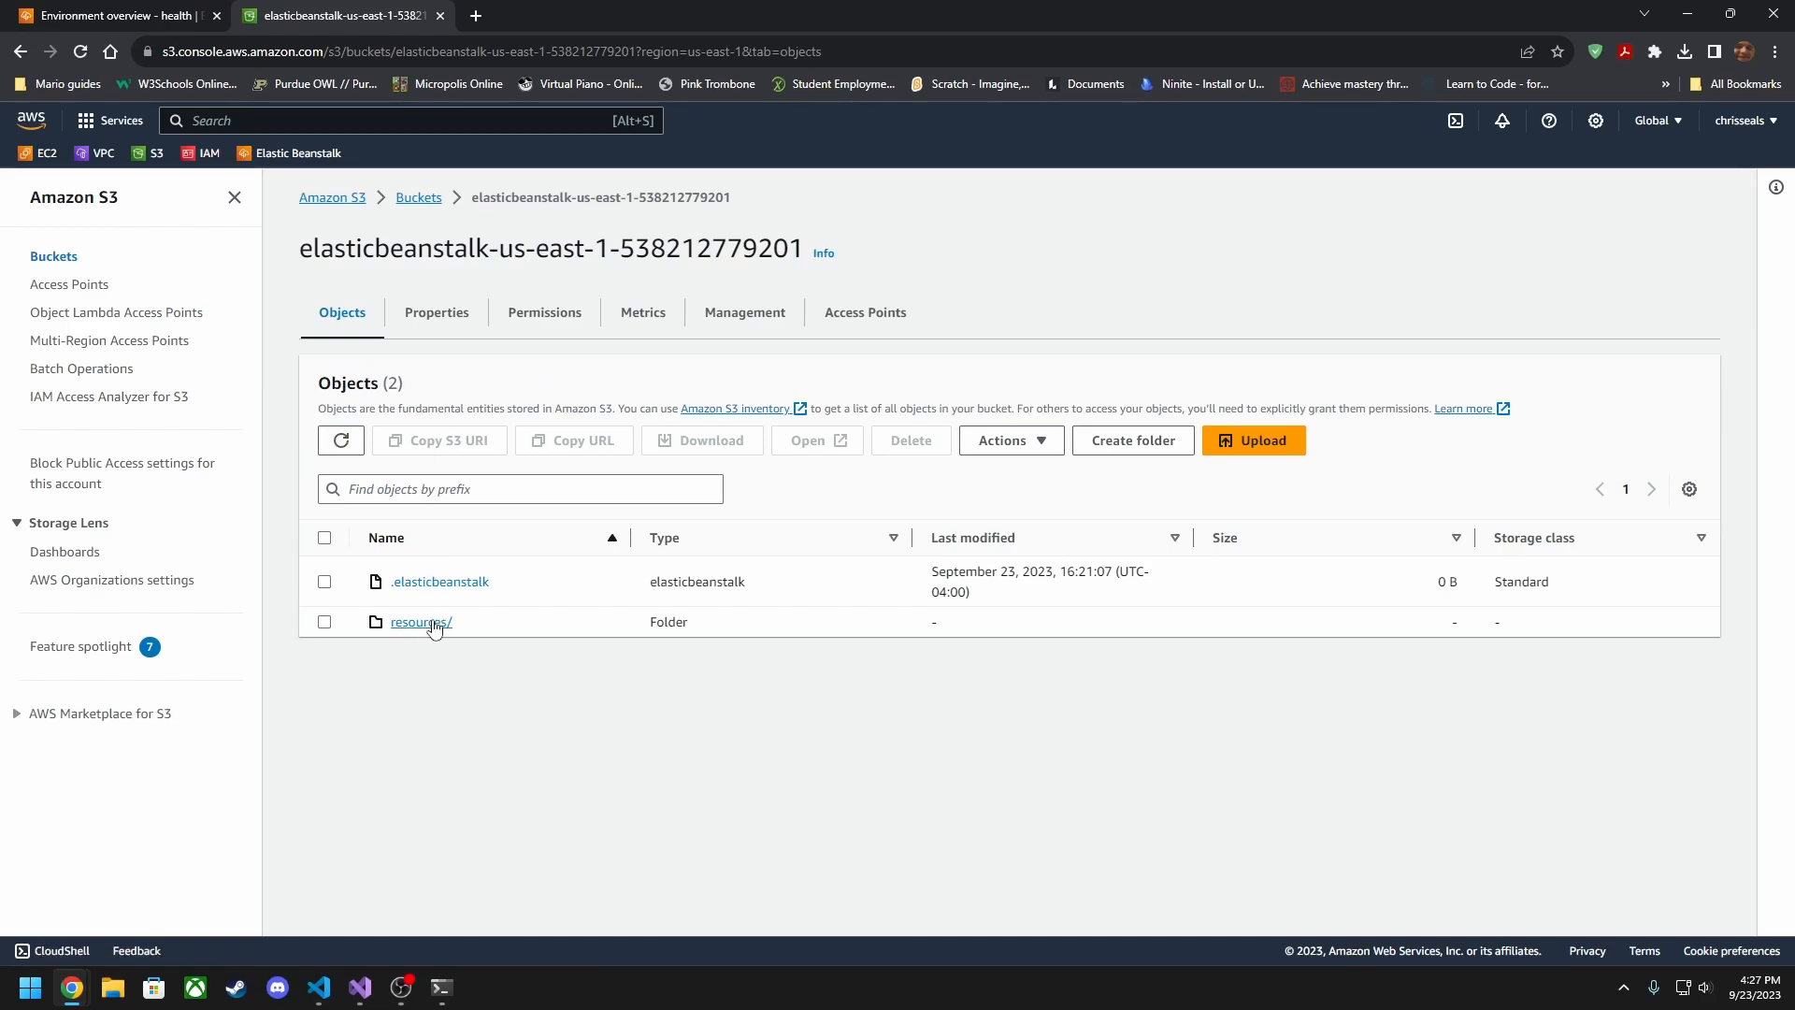
{"action": "left_click", "coordinate": [433, 623]}
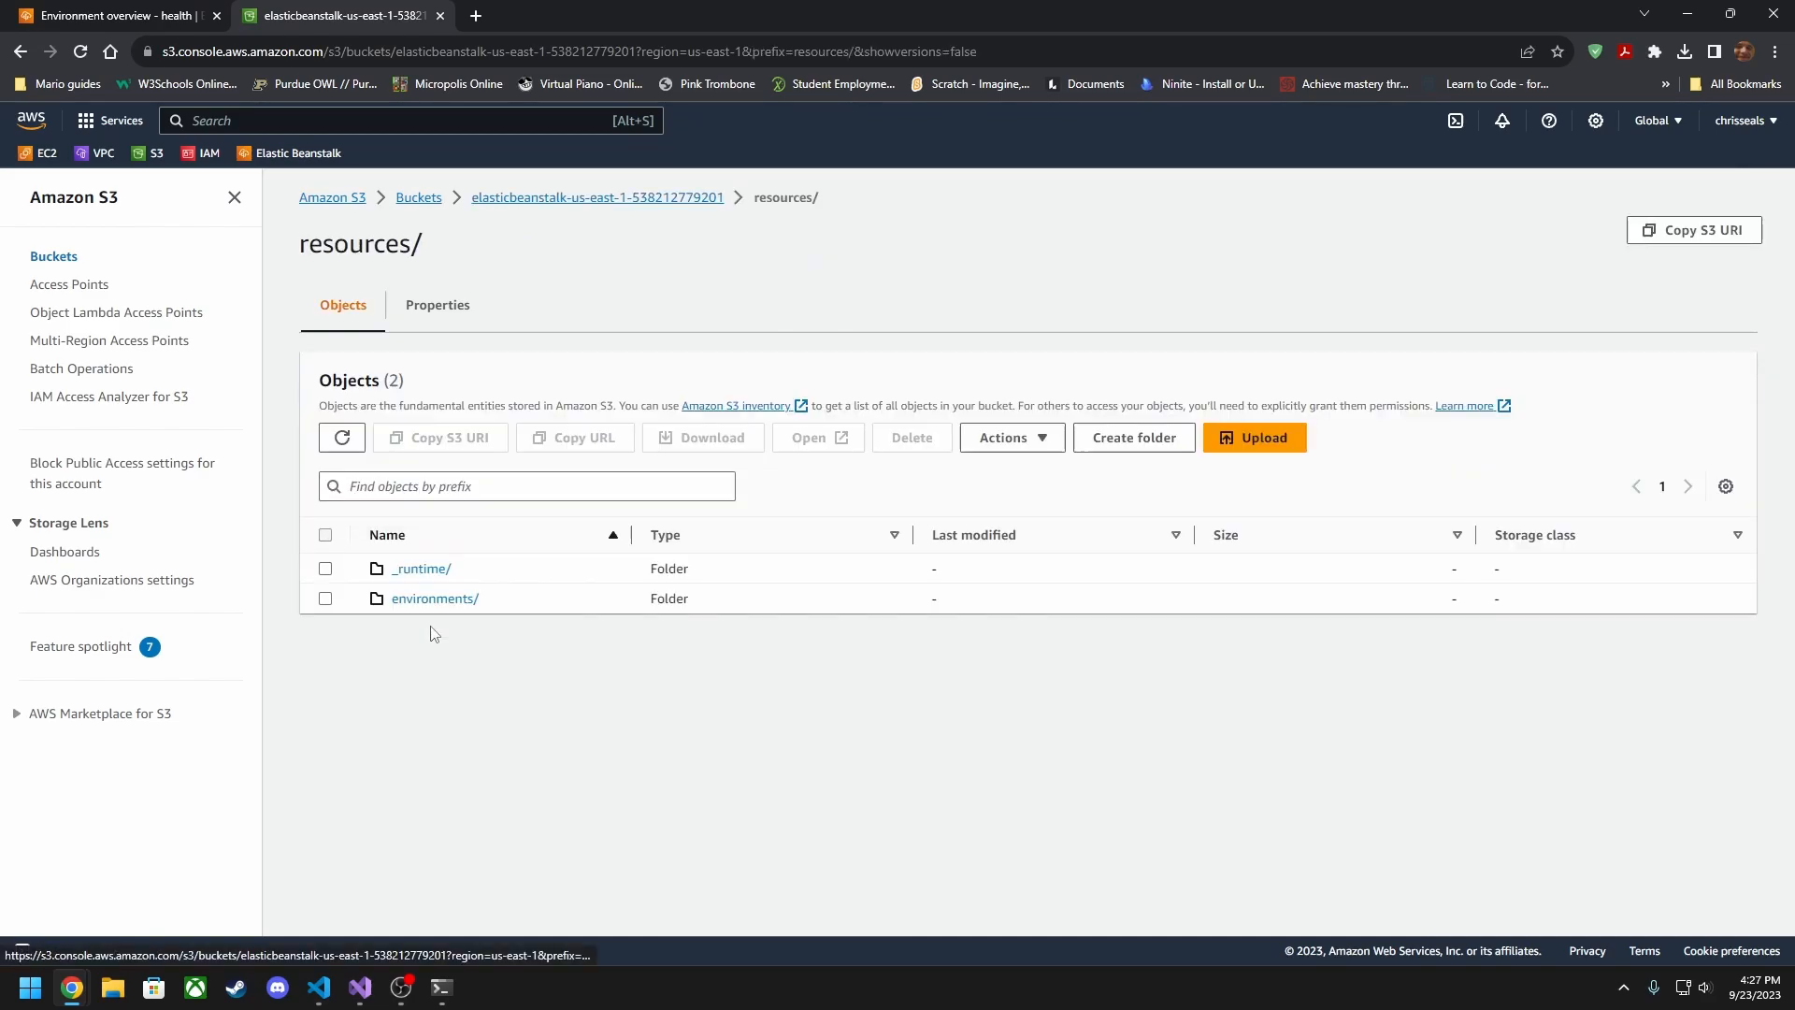
{"action": "left_click", "coordinate": [417, 569]}
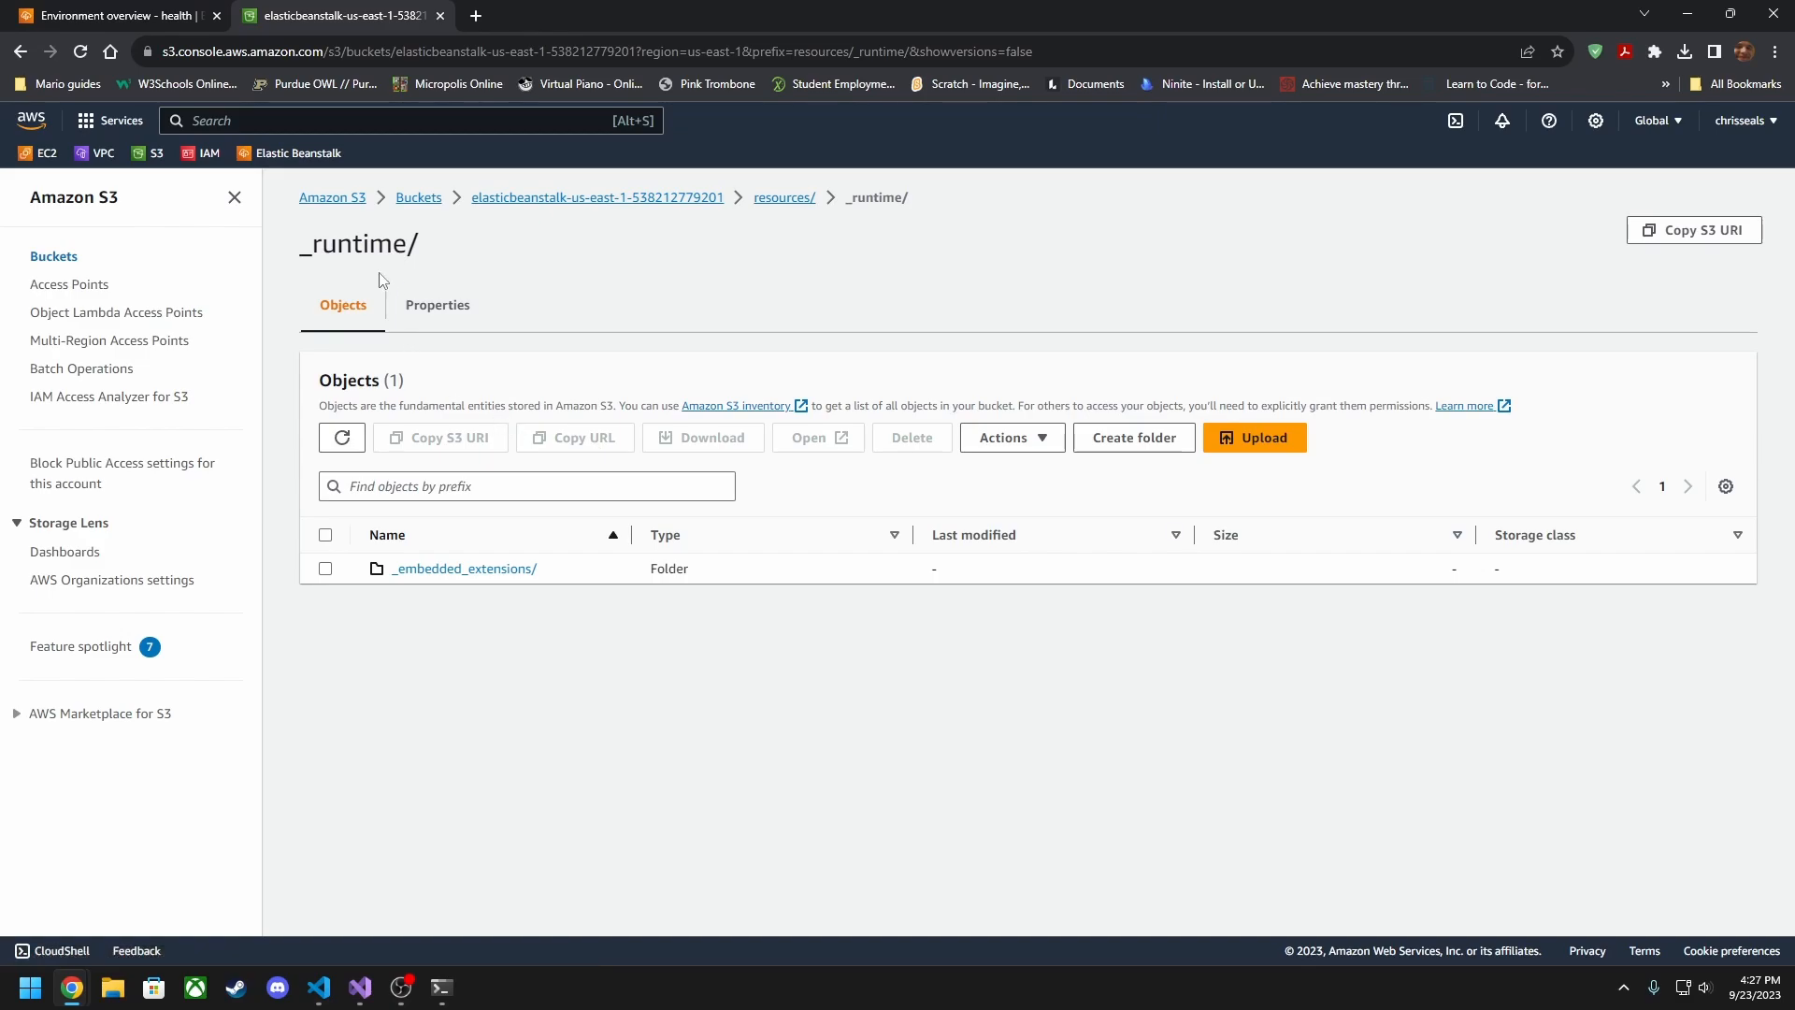
{"action": "left_click", "coordinate": [779, 198]}
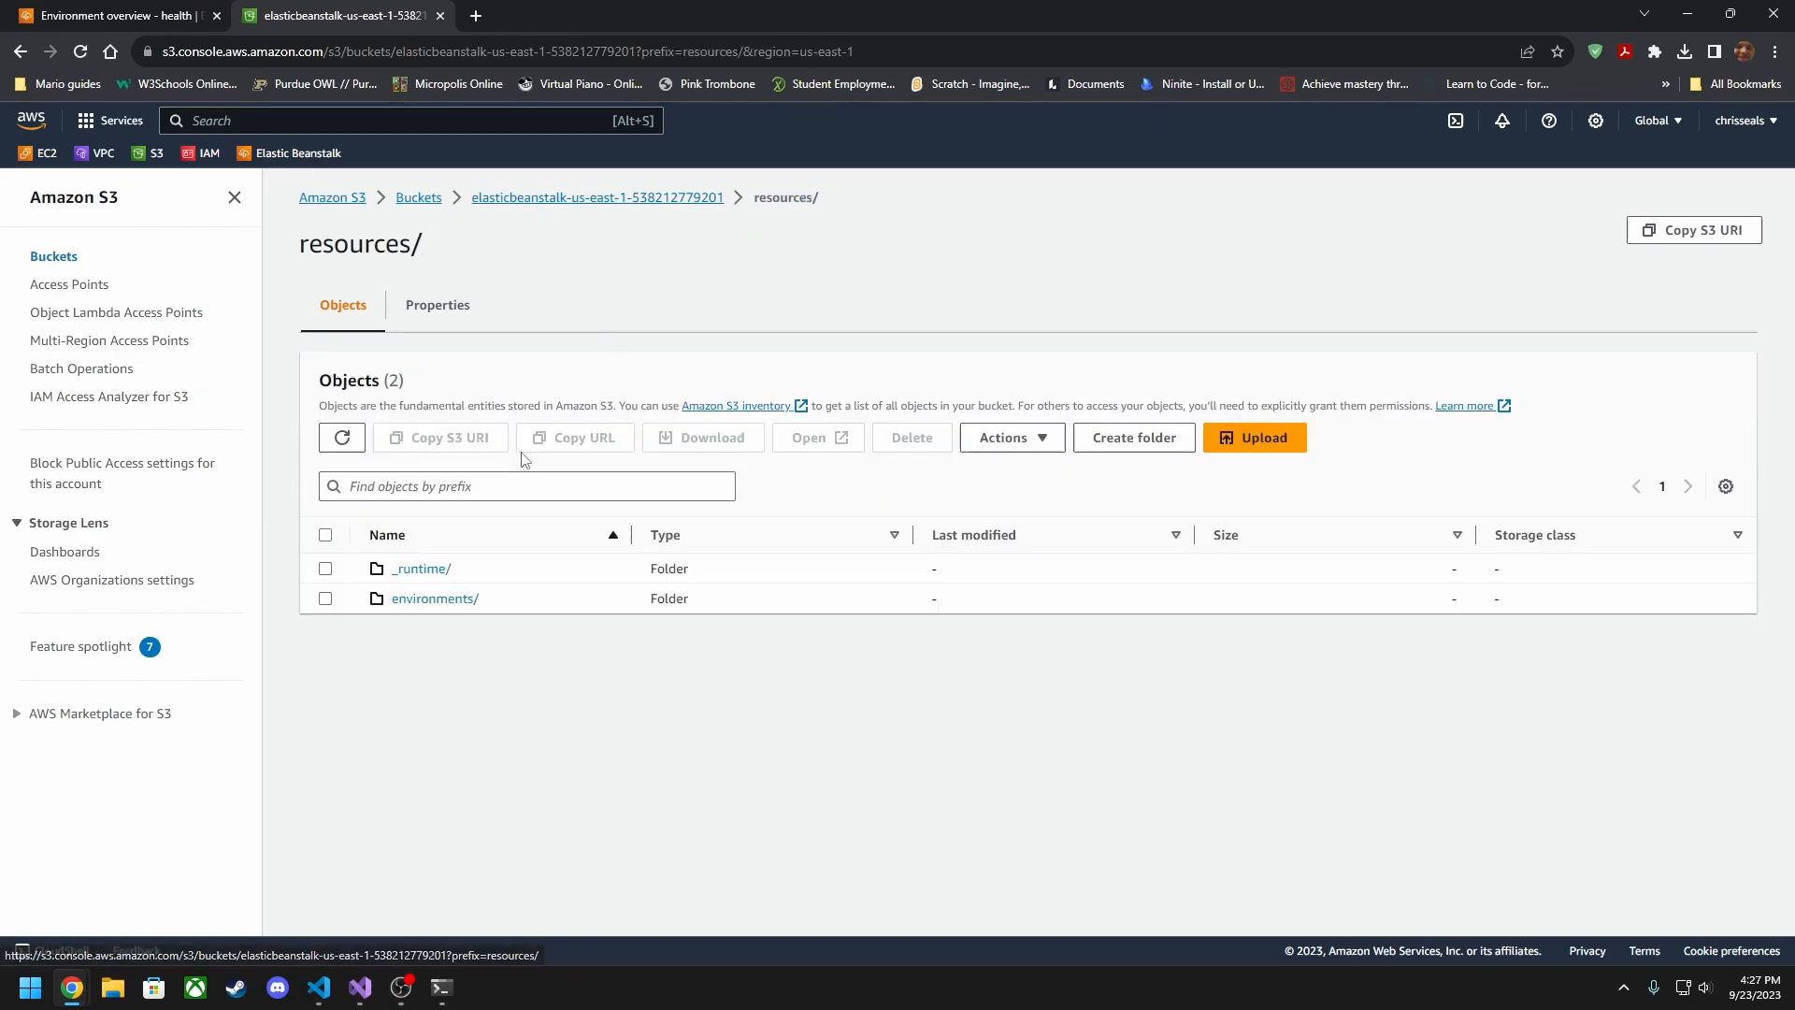
Browse the environments folder down to the environment's _runtime/versions folder, then return to the bucket list
{"action": "left_click", "coordinate": [413, 603]}
{"action": "left_click", "coordinate": [431, 575]}
{"action": "left_click", "coordinate": [431, 574]}
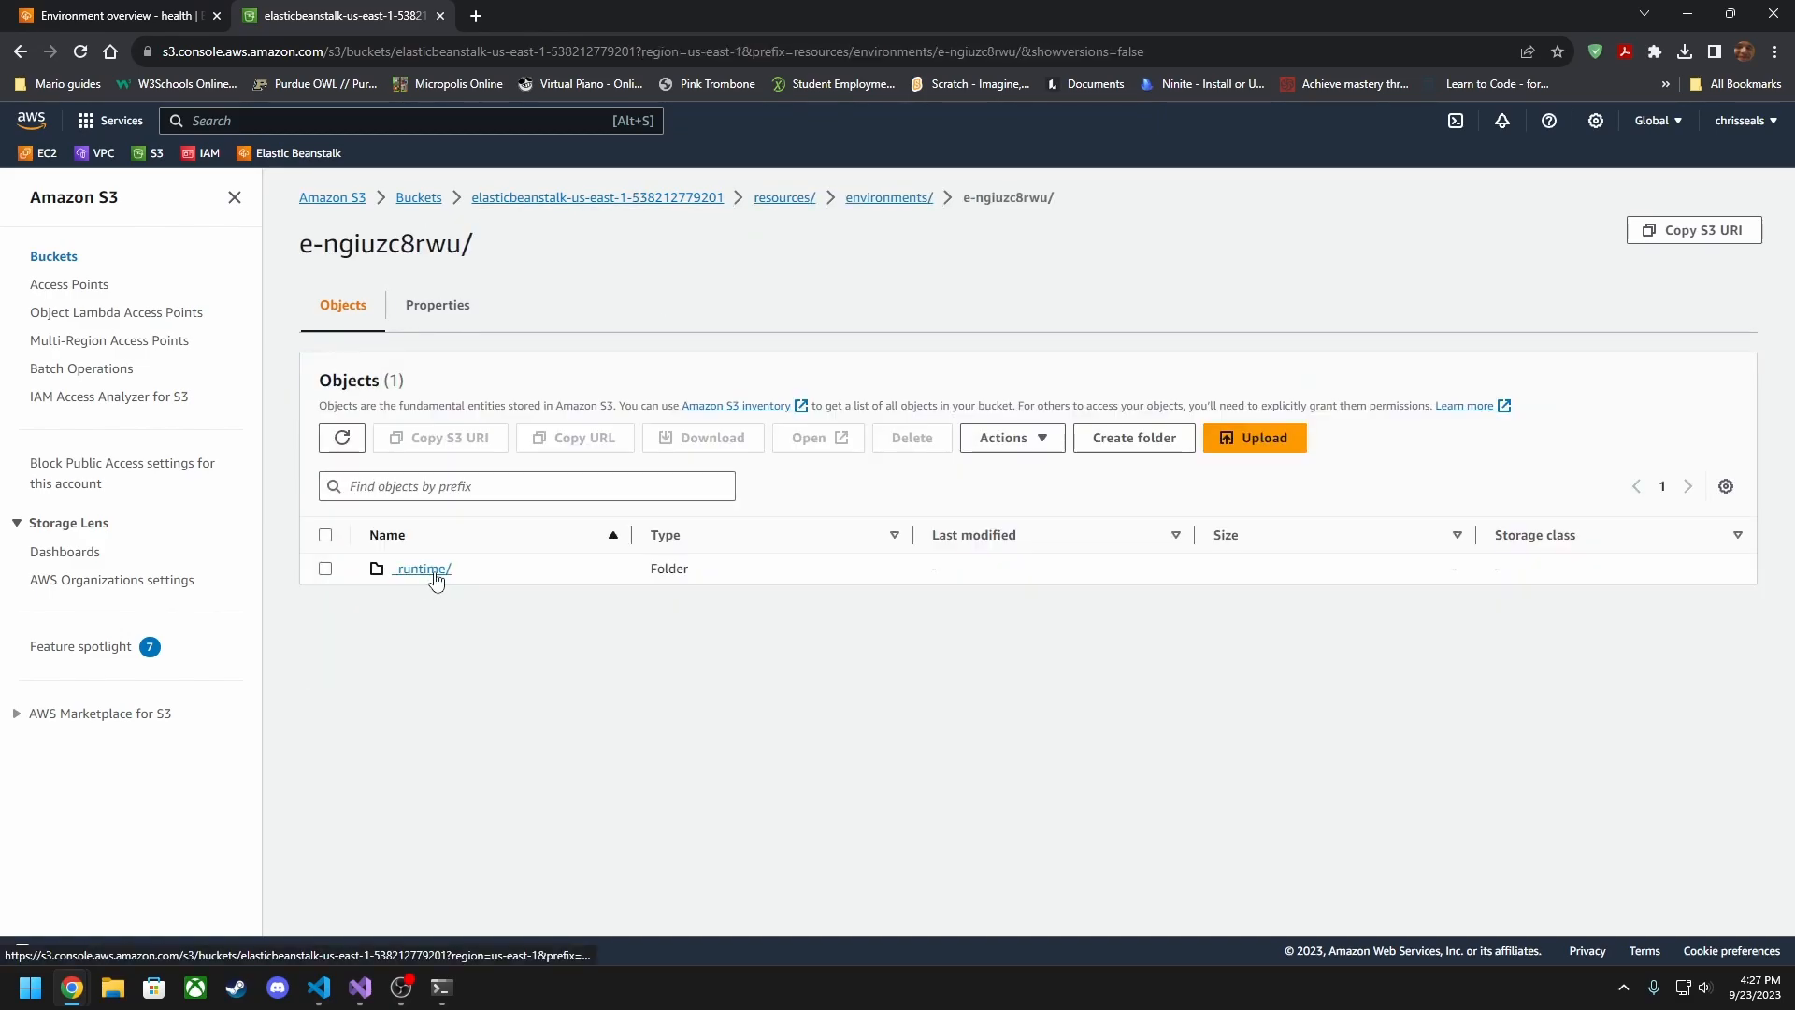
{"action": "left_click", "coordinate": [425, 629]}
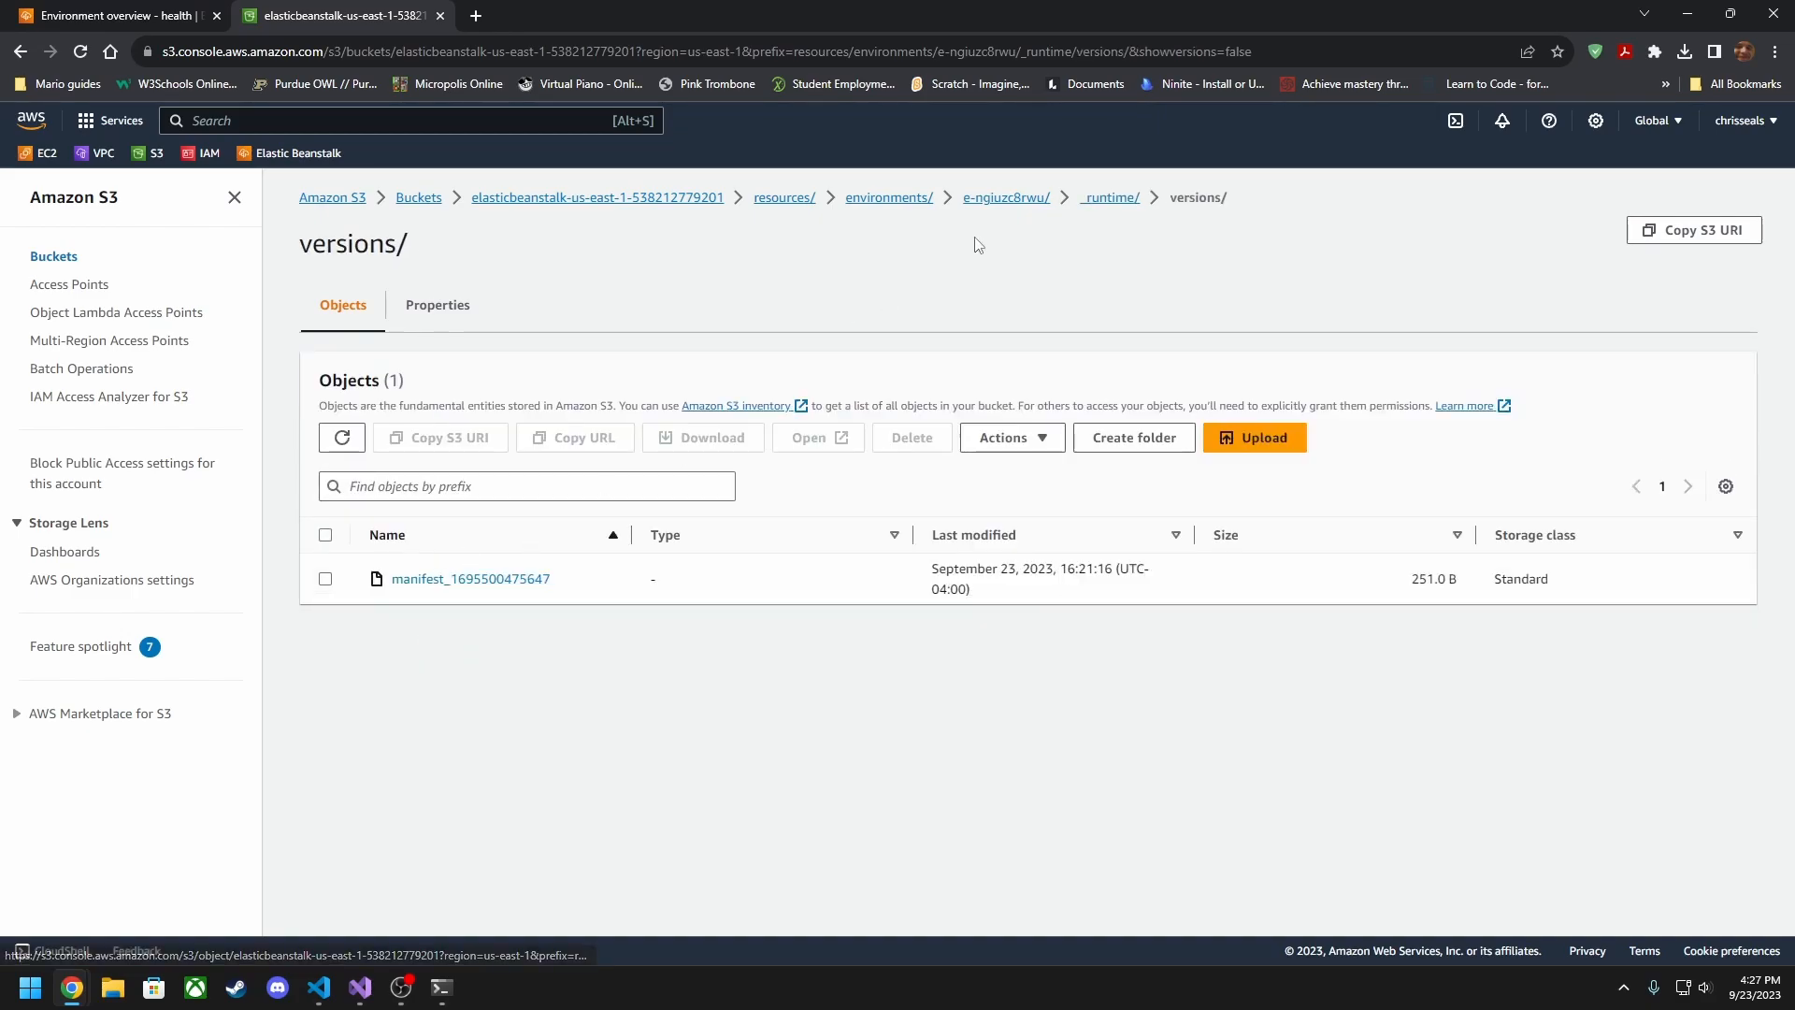
{"action": "left_click", "coordinate": [495, 205]}
{"action": "left_click", "coordinate": [440, 203]}
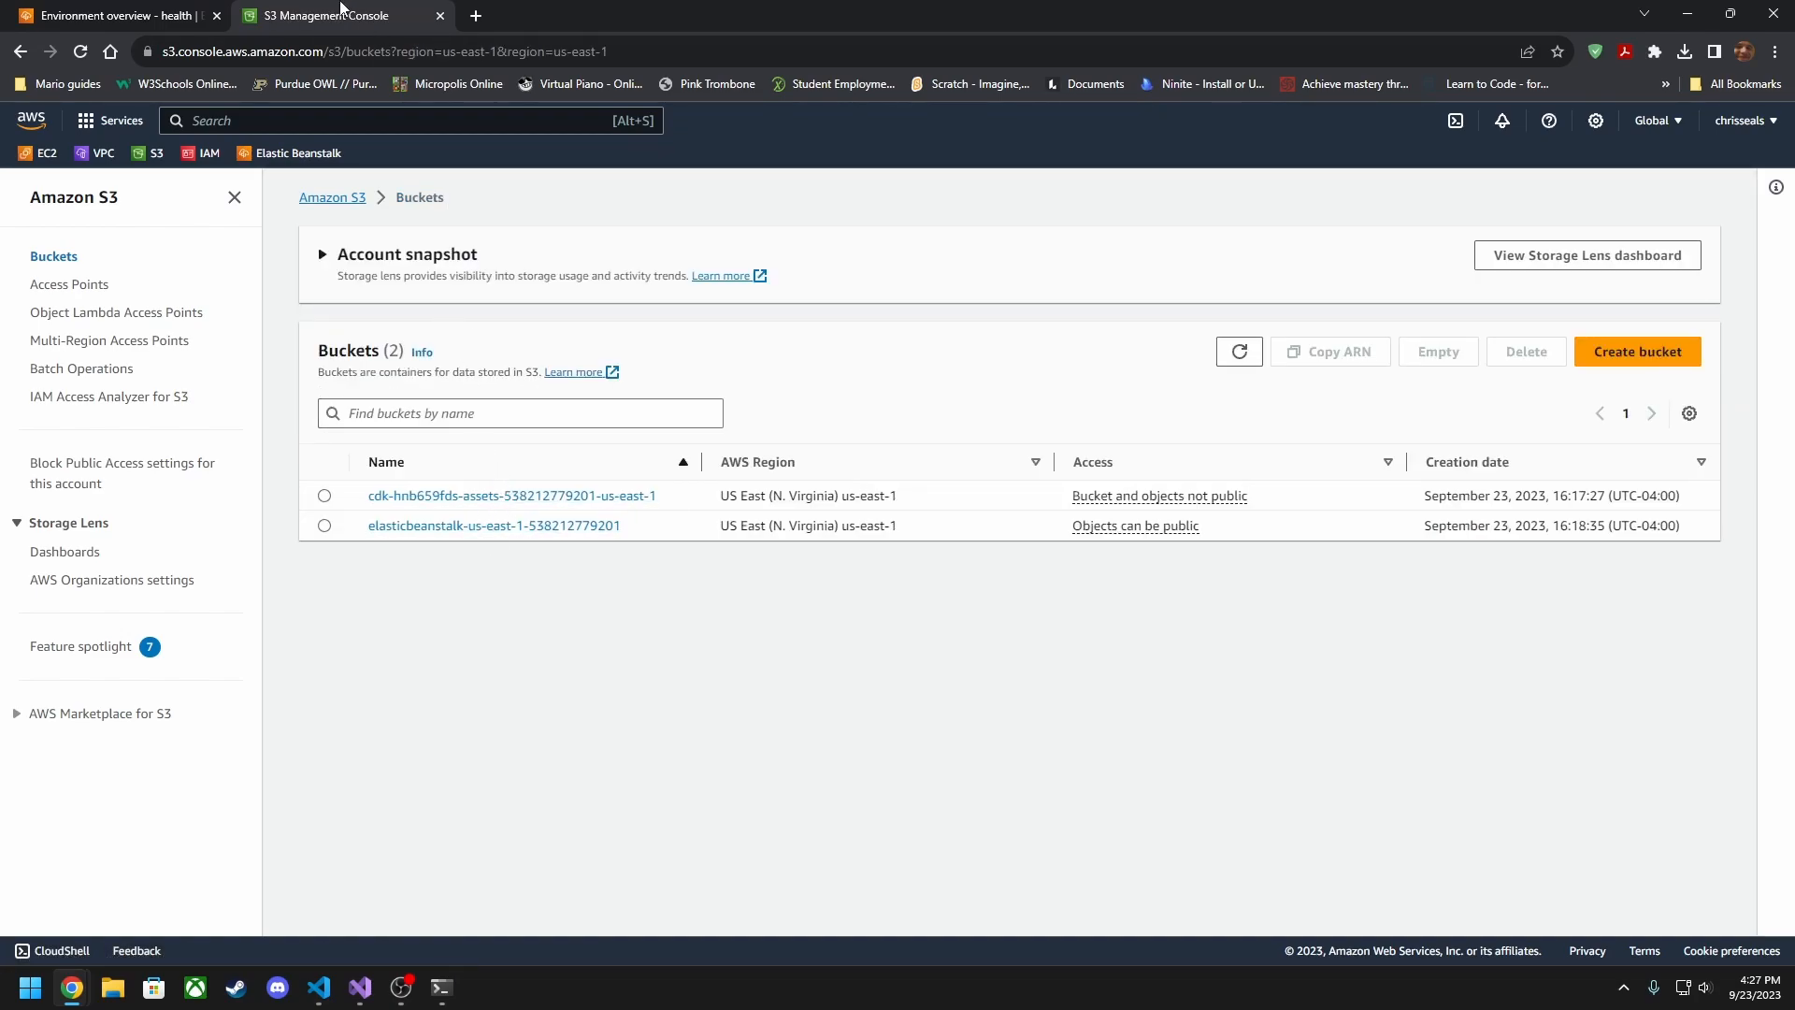
Close the S3 page, then view the environment's Upload and deploy dialog and dismiss it without deploying
{"action": "middle_click", "coordinate": [341, 10]}
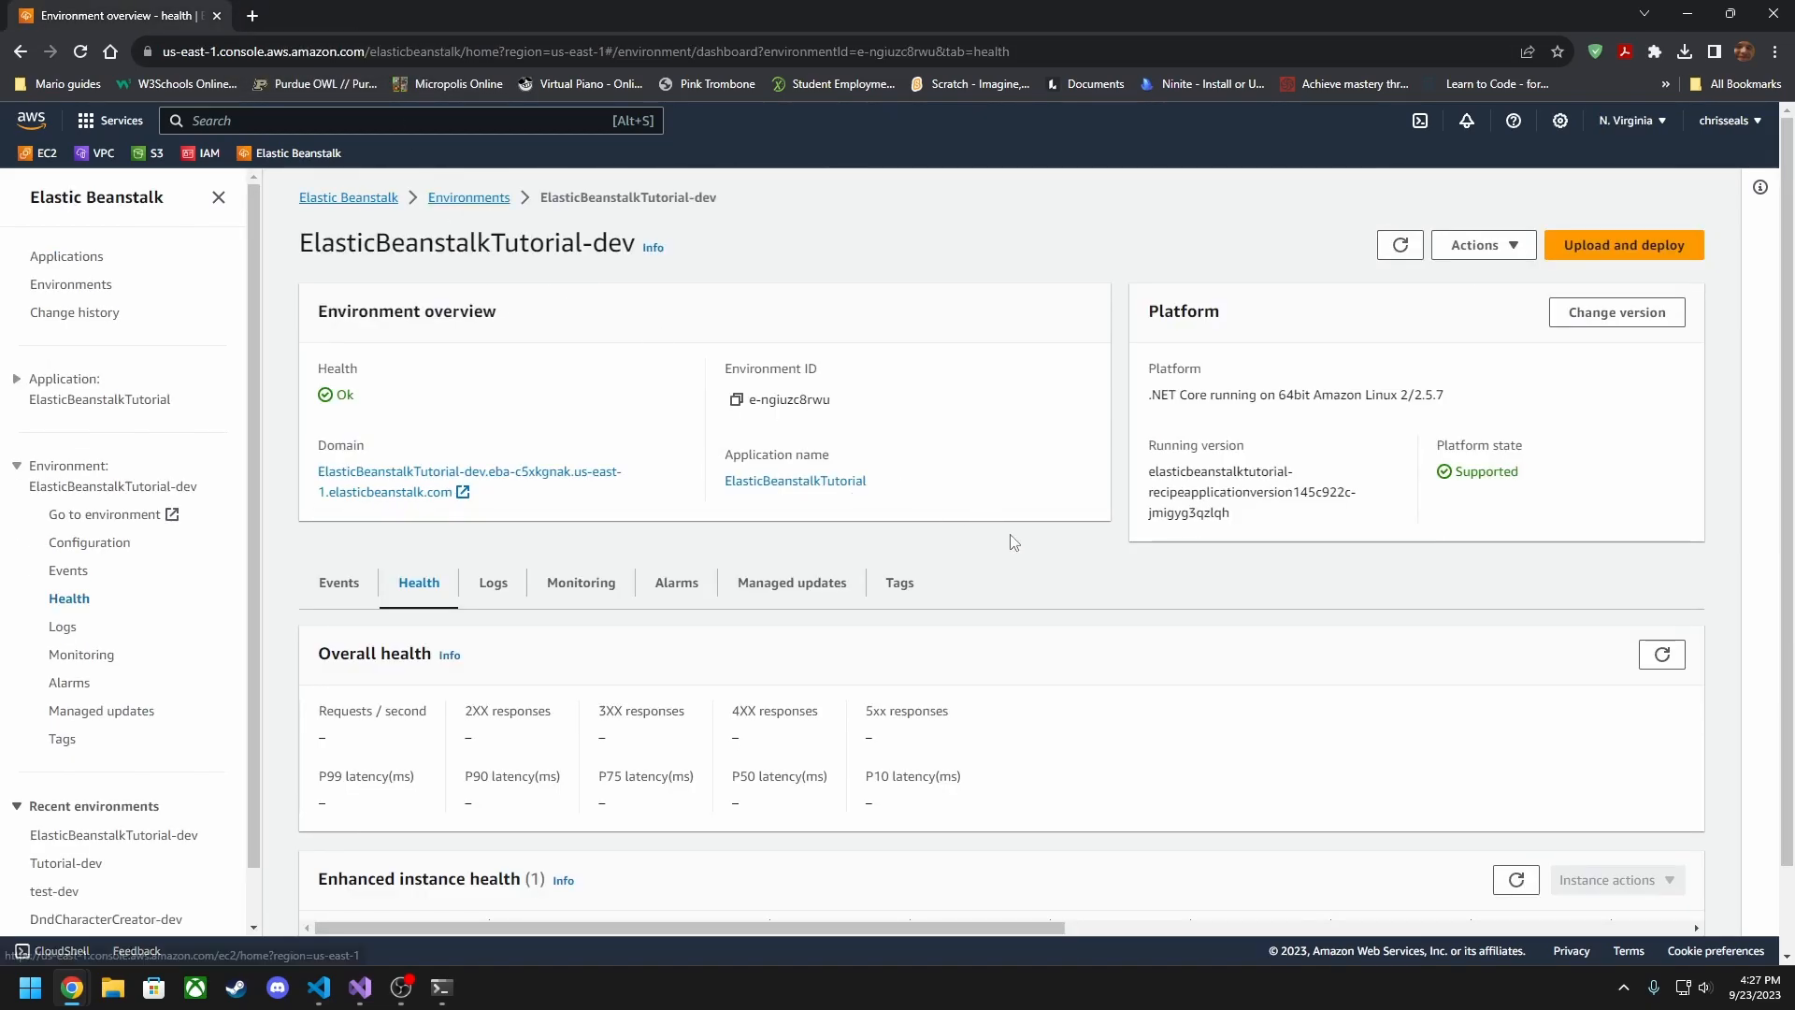
{"action": "left_click", "coordinate": [1624, 244]}
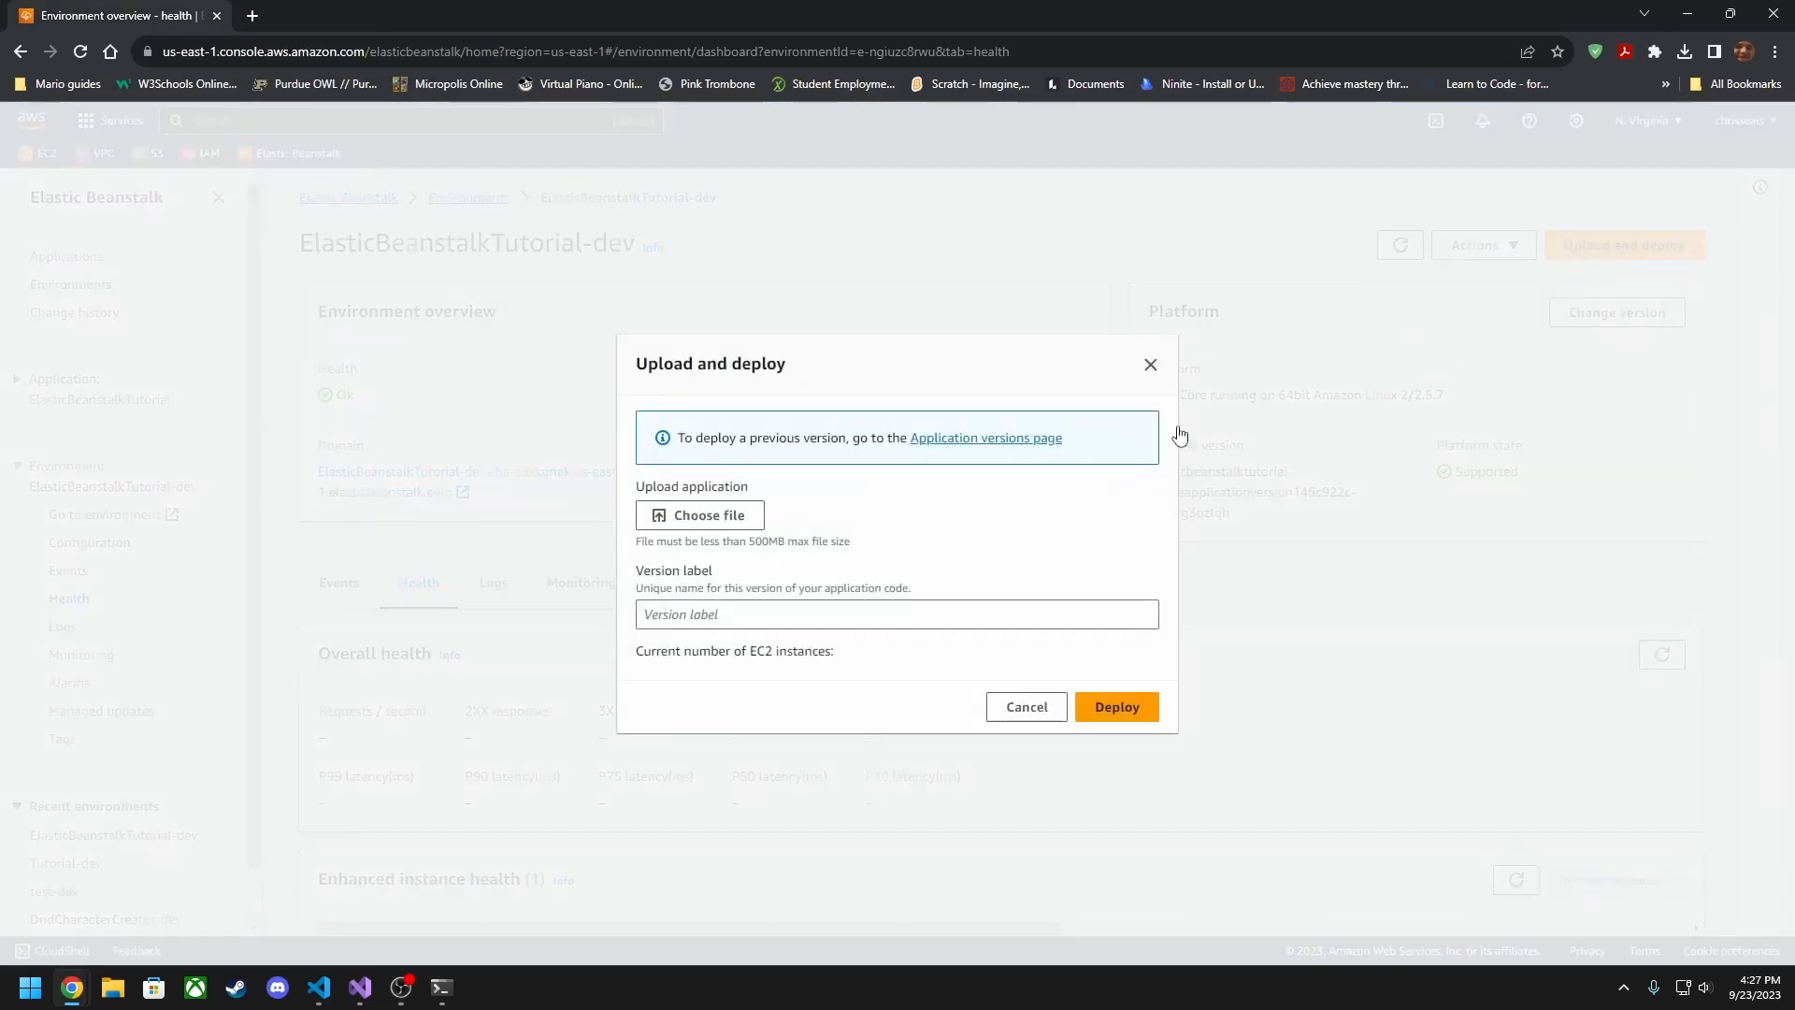
{"action": "left_click", "coordinate": [1151, 363]}
In Visual Studio, replace the finished publish page with a new Publish to AWS page, view the existing ElasticBeanstalkTutorial target, and close it
{"action": "left_click", "coordinate": [368, 981]}
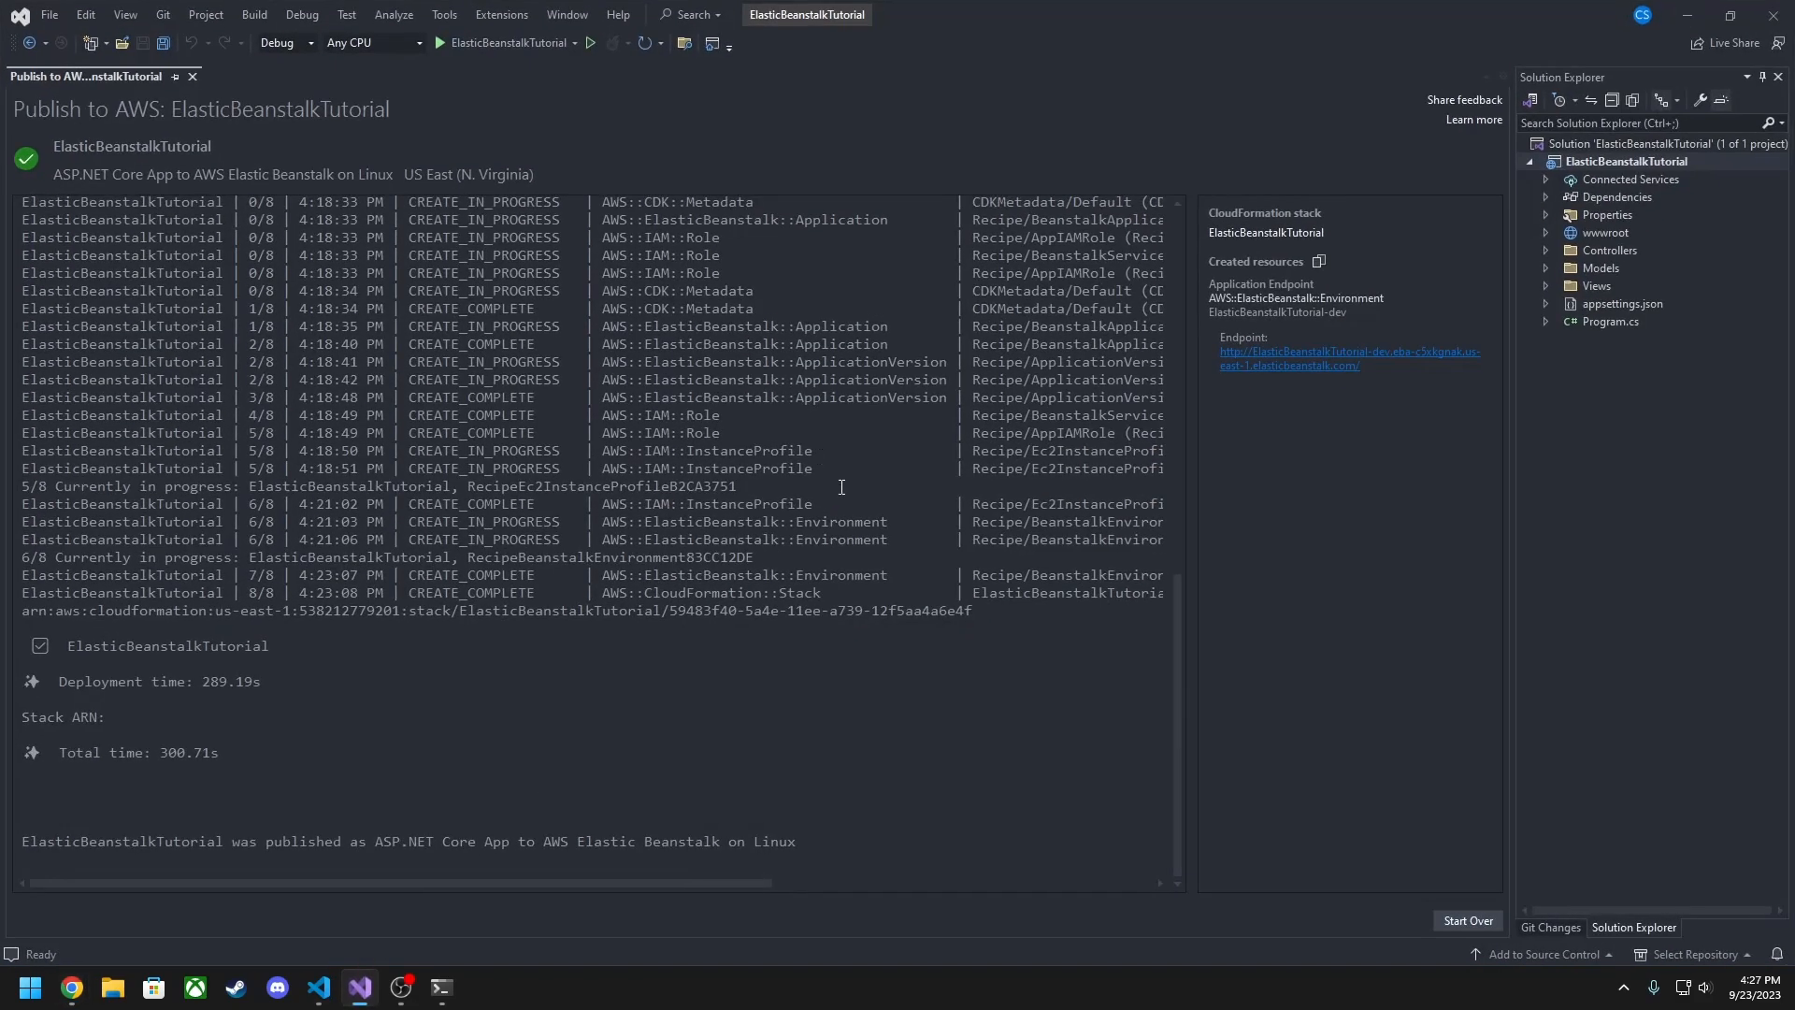
{"action": "right_click", "coordinate": [1589, 162]}
{"action": "left_click", "coordinate": [975, 273]}
{"action": "middle_click", "coordinate": [147, 77]}
{"action": "right_click", "coordinate": [1583, 161]}
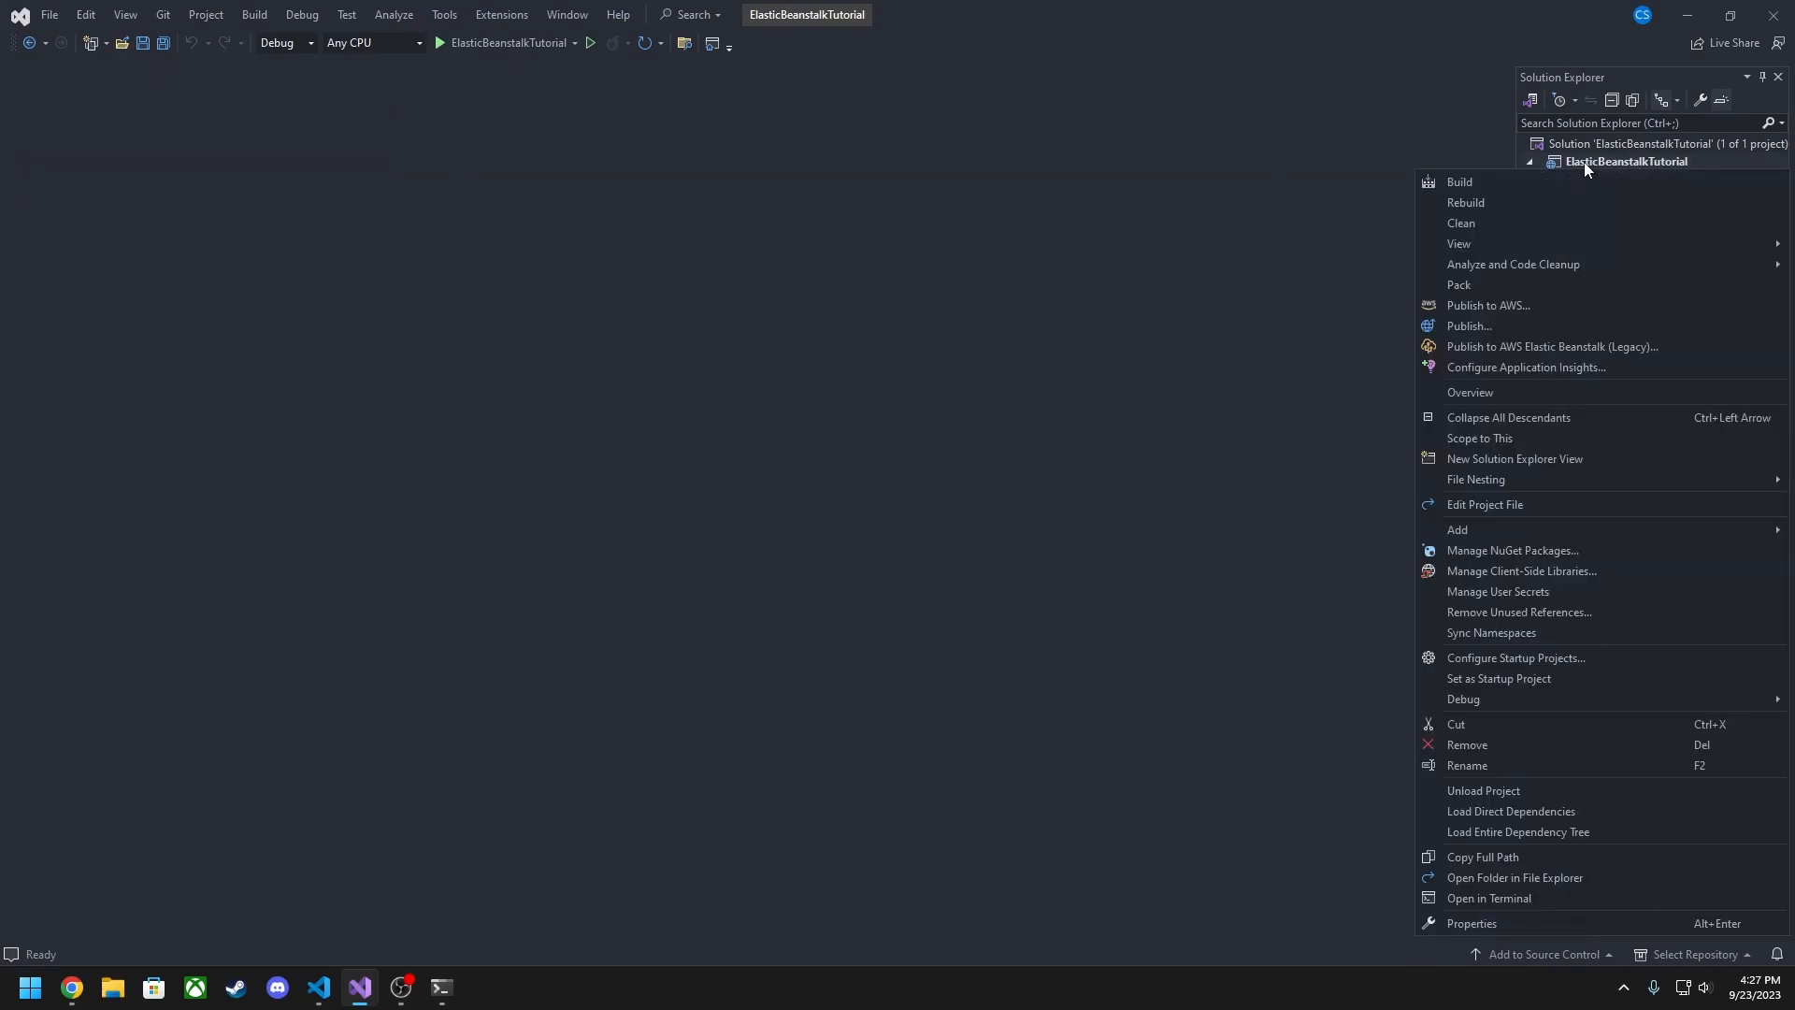
{"action": "left_click", "coordinate": [1456, 309]}
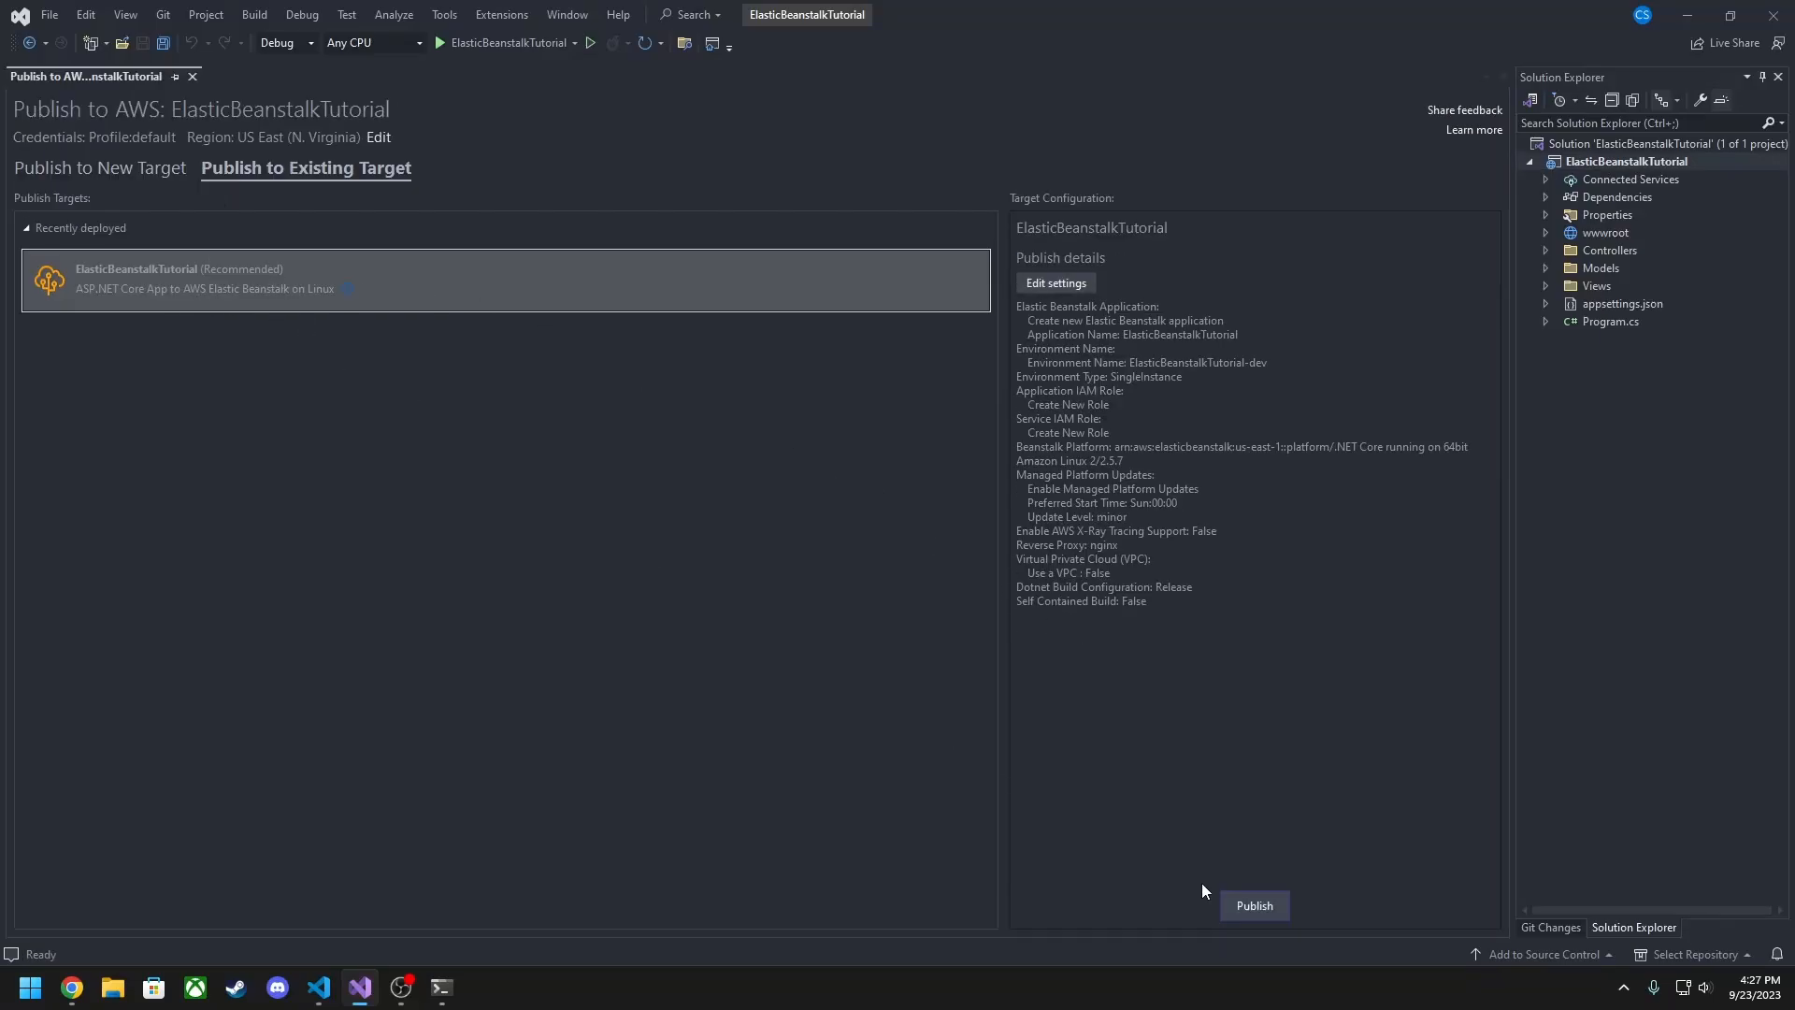
{"action": "middle_click", "coordinate": [94, 77]}
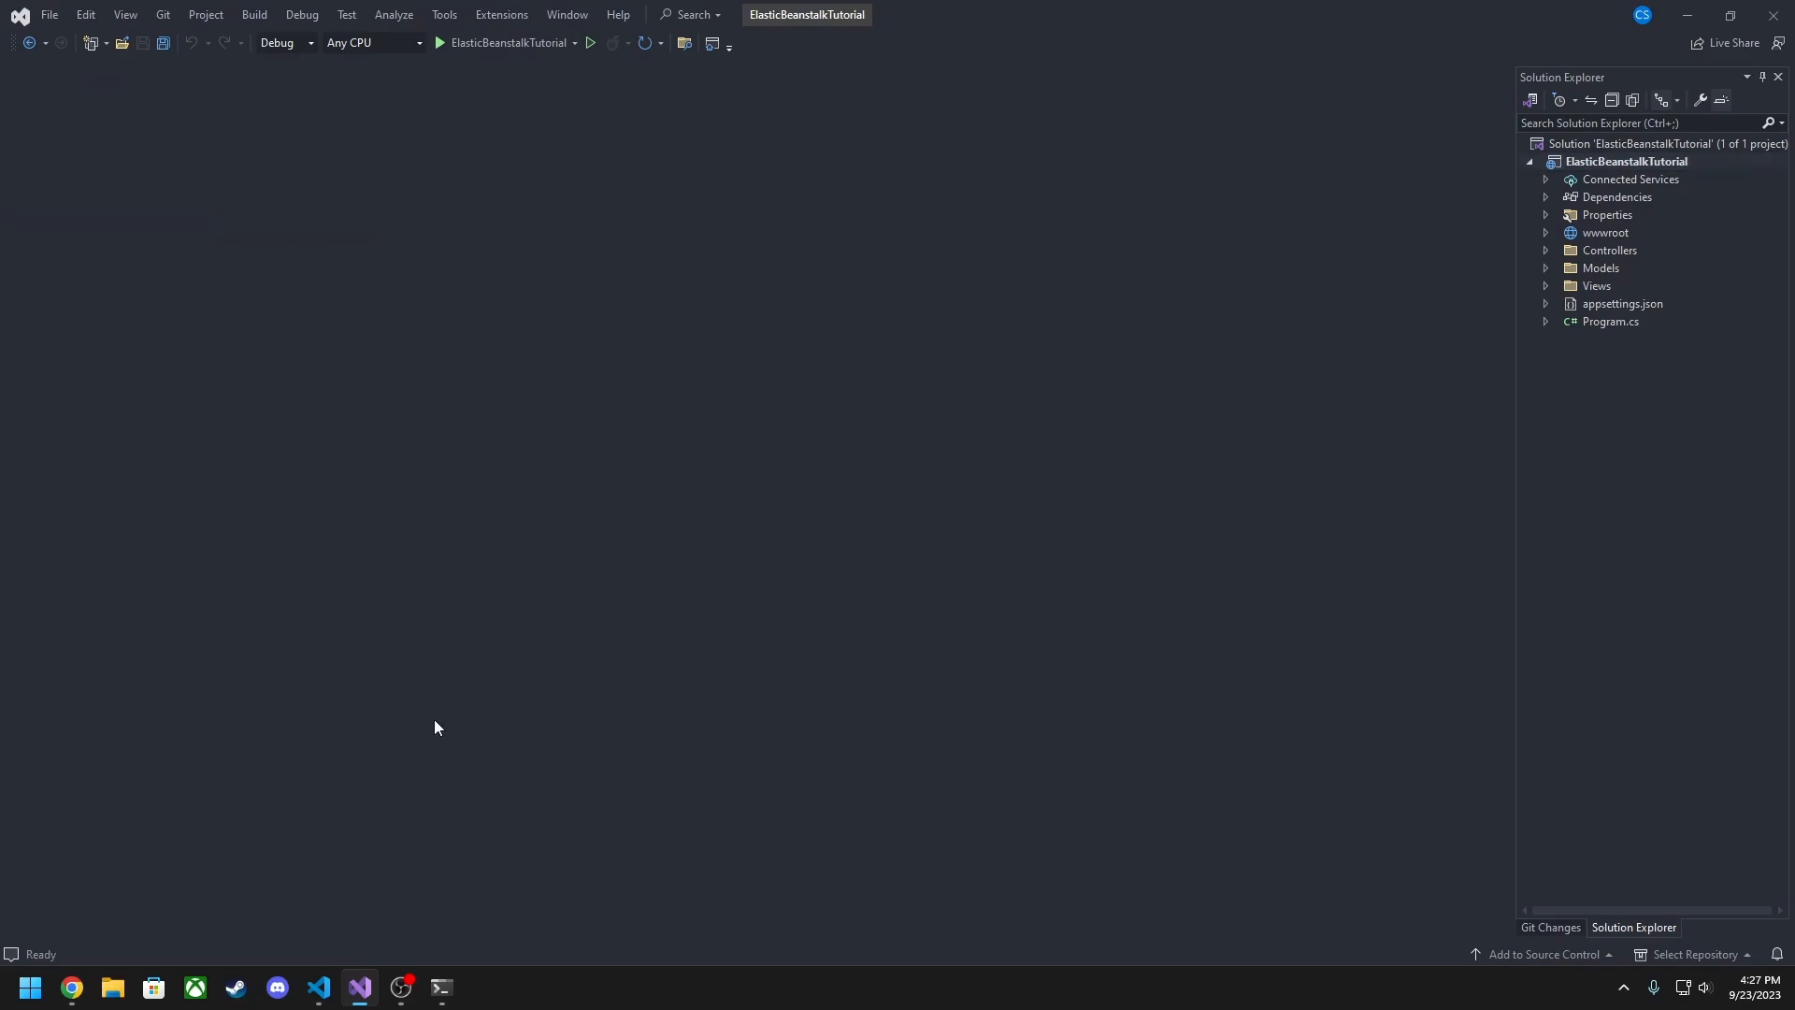
Switch back to Chrome, open the environment's domain link, and examine the deployed site's address and Welcome page text
{"action": "mouse_move", "coordinate": [358, 998]}
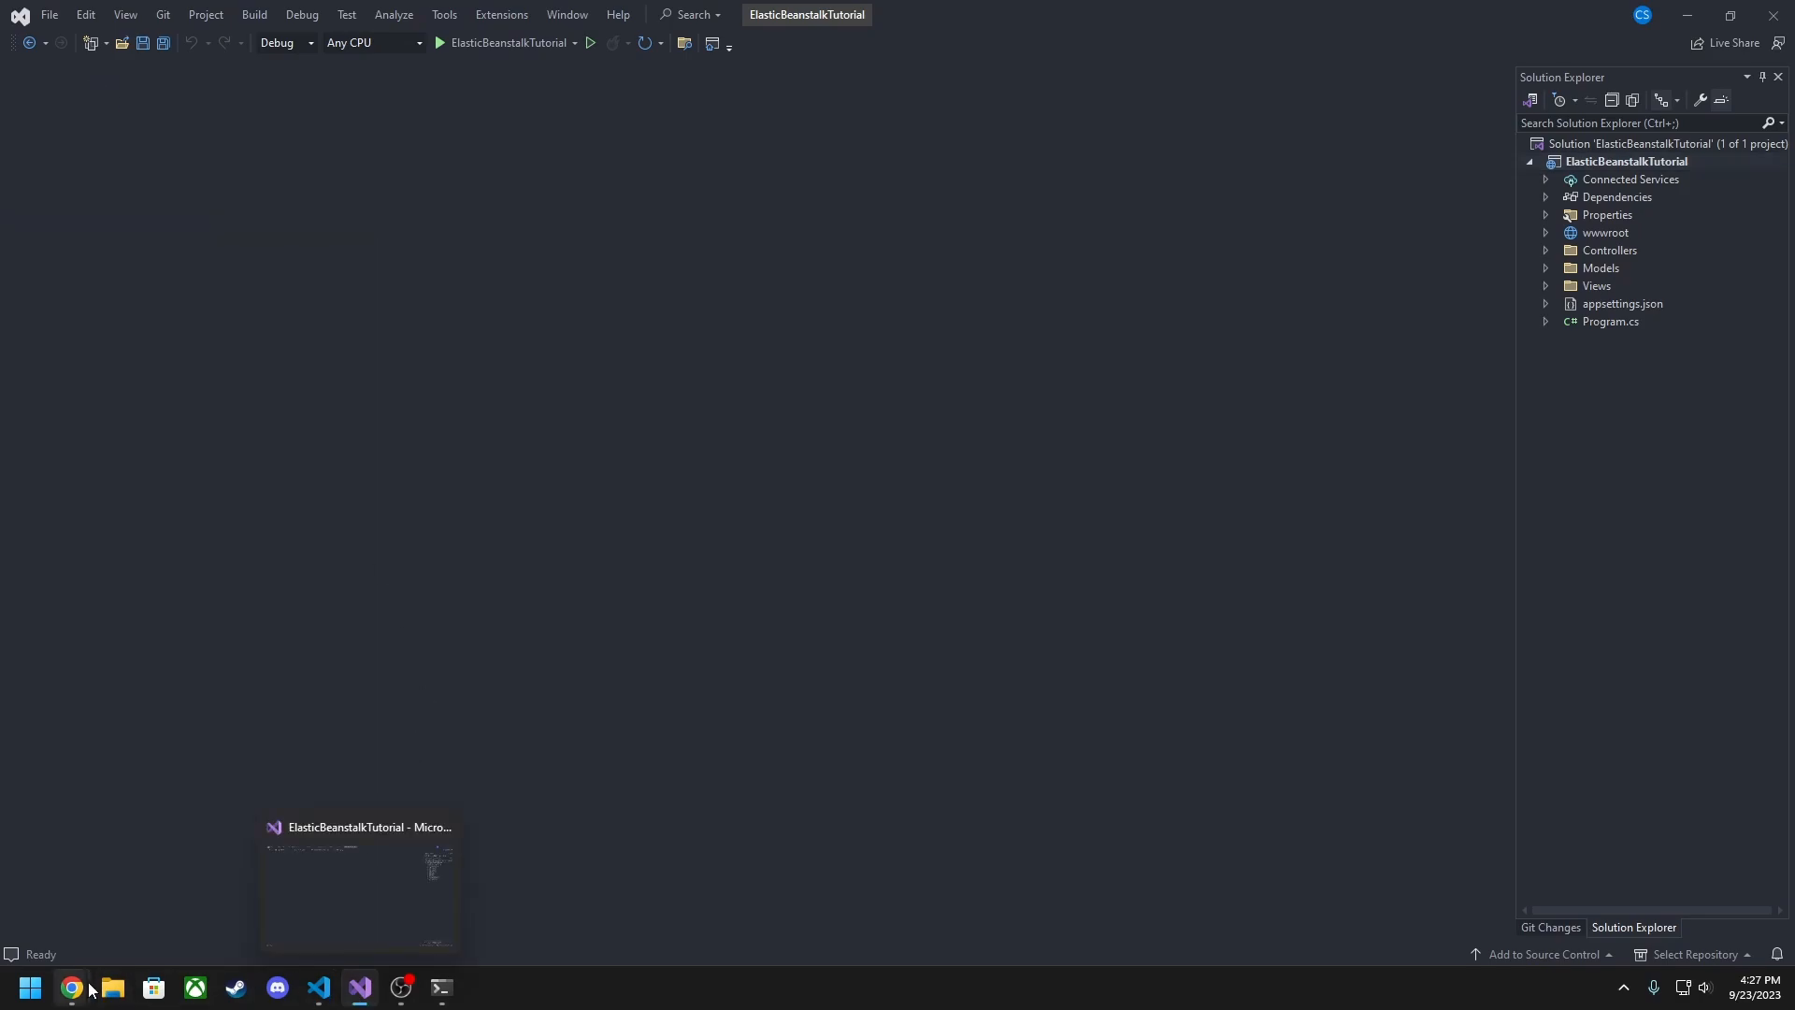
{"action": "mouse_move", "coordinate": [72, 989]}
{"action": "left_click", "coordinate": [131, 911]}
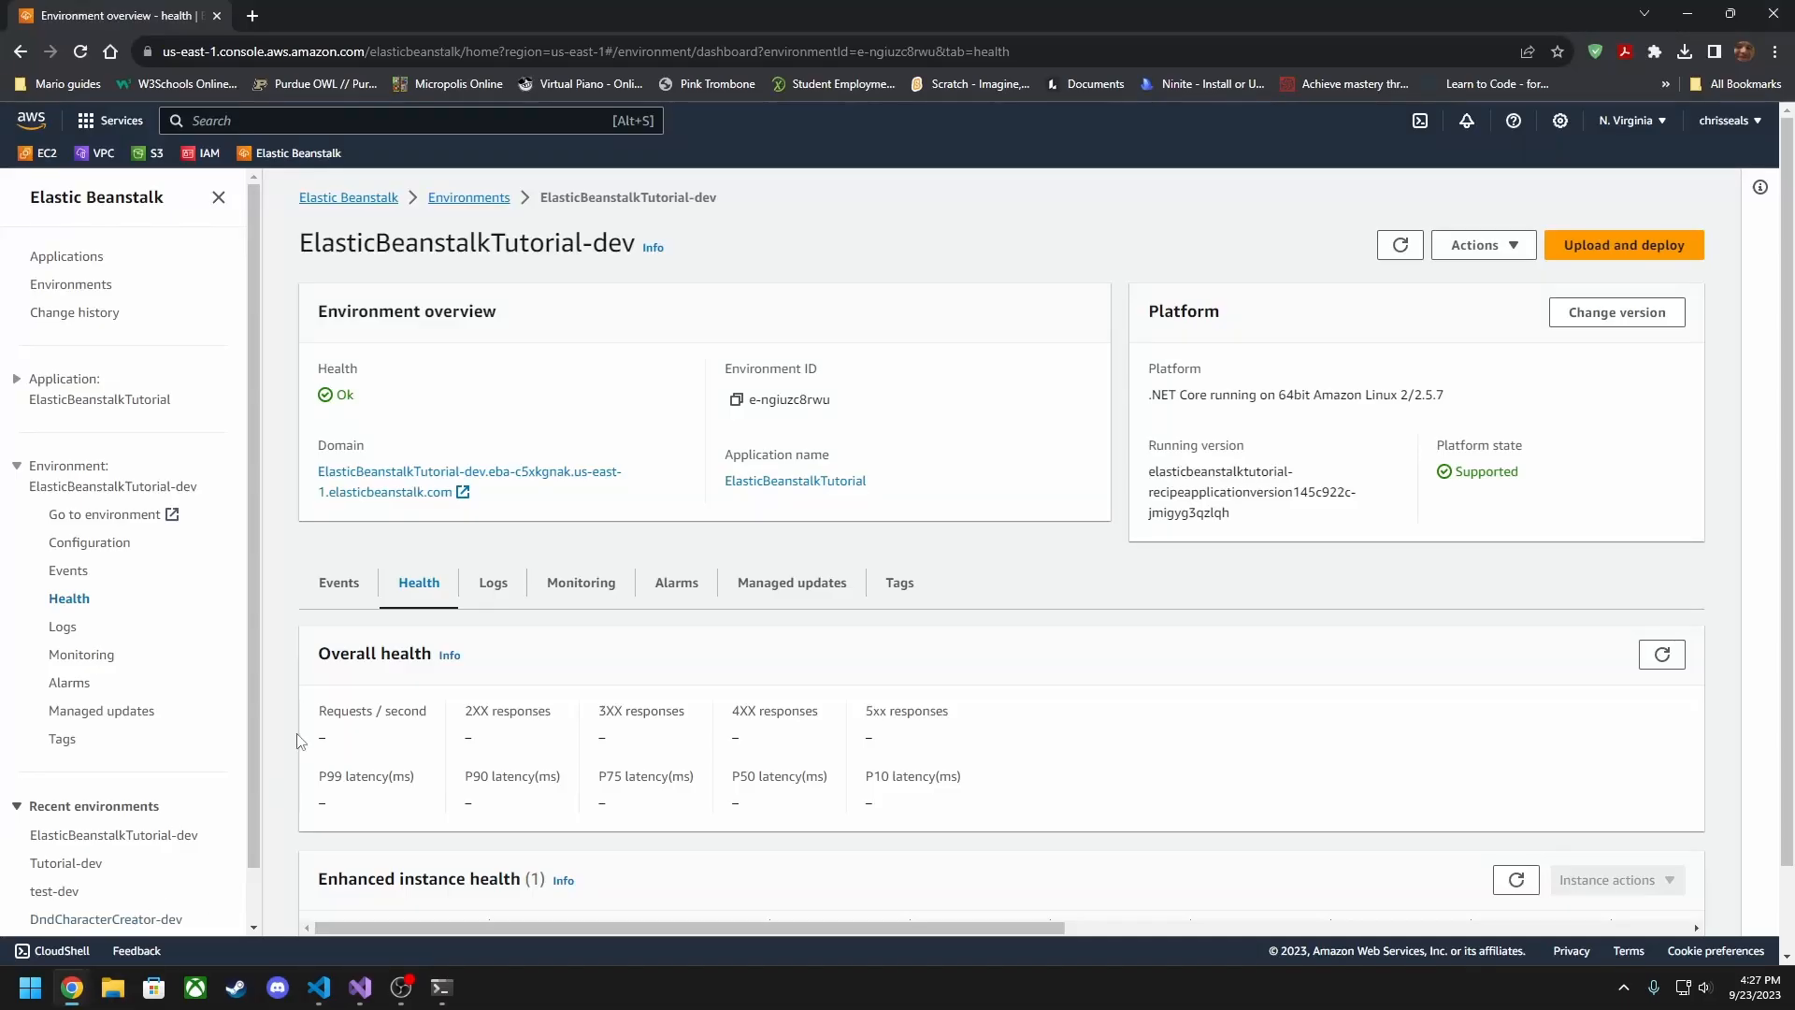
{"action": "left_click", "coordinate": [425, 473]}
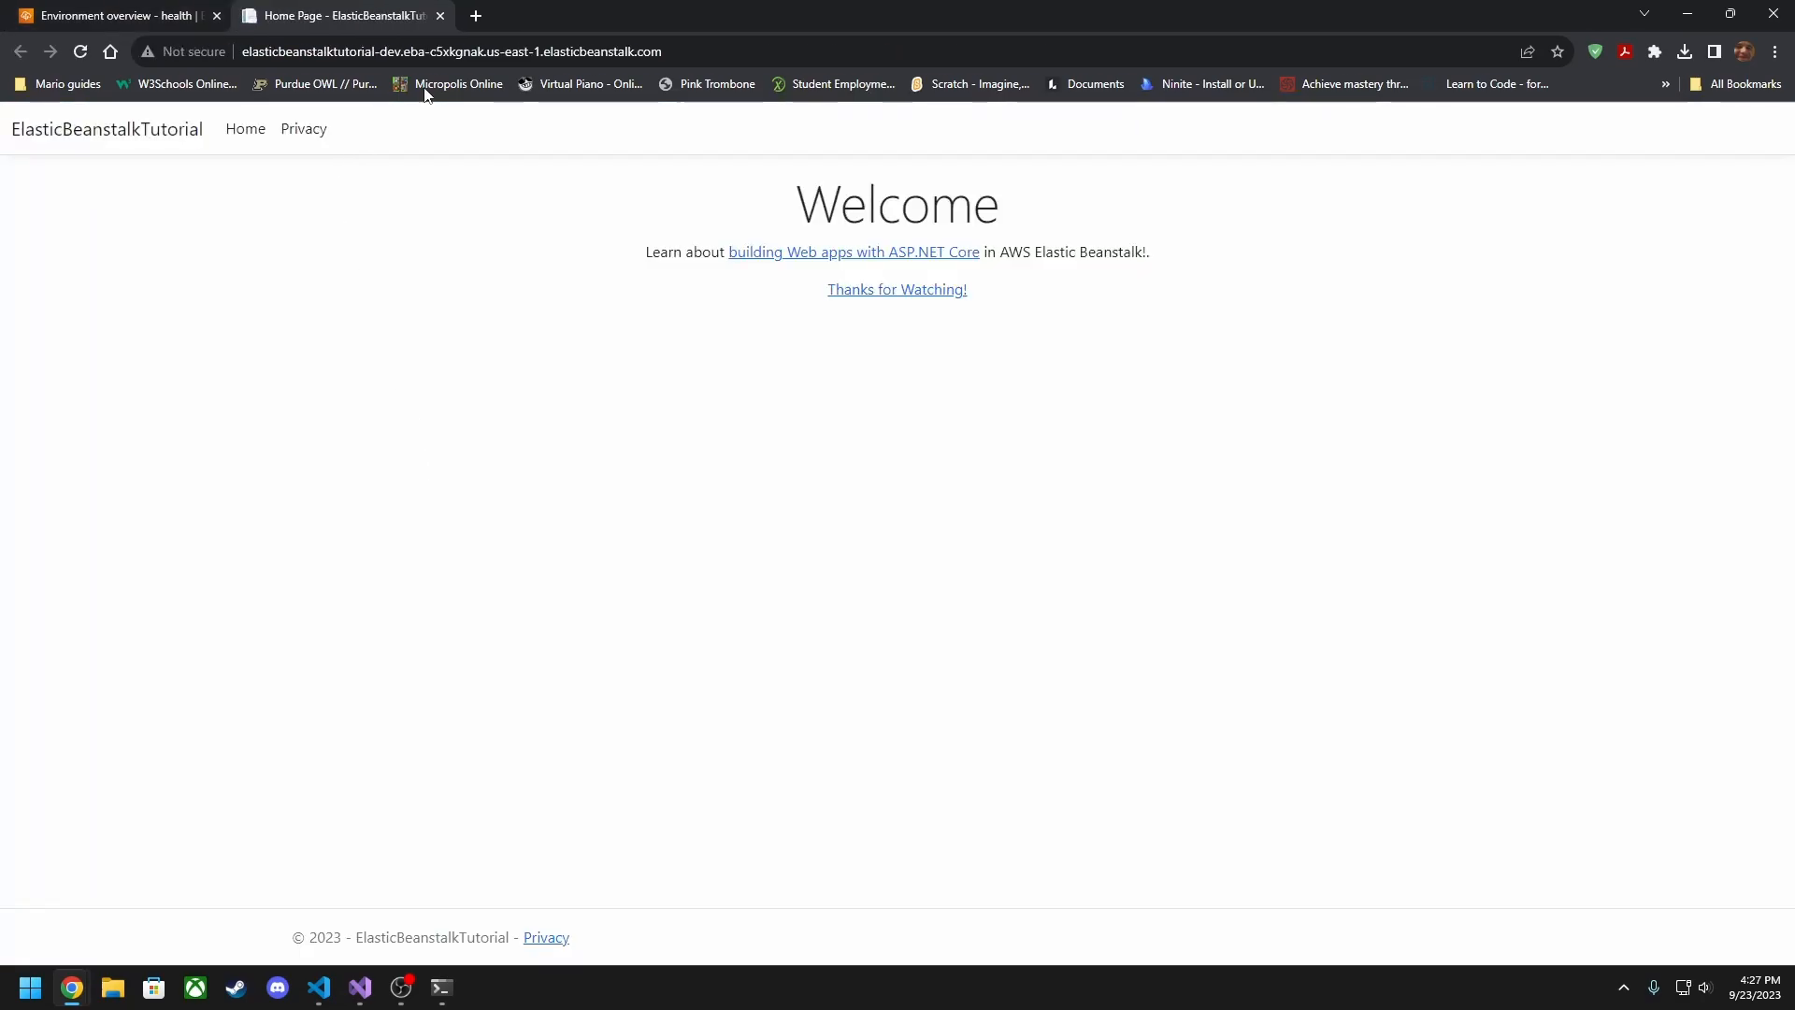
{"action": "left_click_drag", "start_coordinate": [666, 52], "coordinate": [235, 56]}
{"action": "left_click", "coordinate": [381, 187]}
{"action": "left_click_drag", "start_coordinate": [794, 213], "coordinate": [1159, 258]}
{"action": "left_click", "coordinate": [608, 271]}
{"action": "left_click", "coordinate": [1057, 299]}
Test the "Thanks for Watching!" link in an incognito window, pause the video, then close that window and the site's tab
{"action": "right_click", "coordinate": [847, 292]}
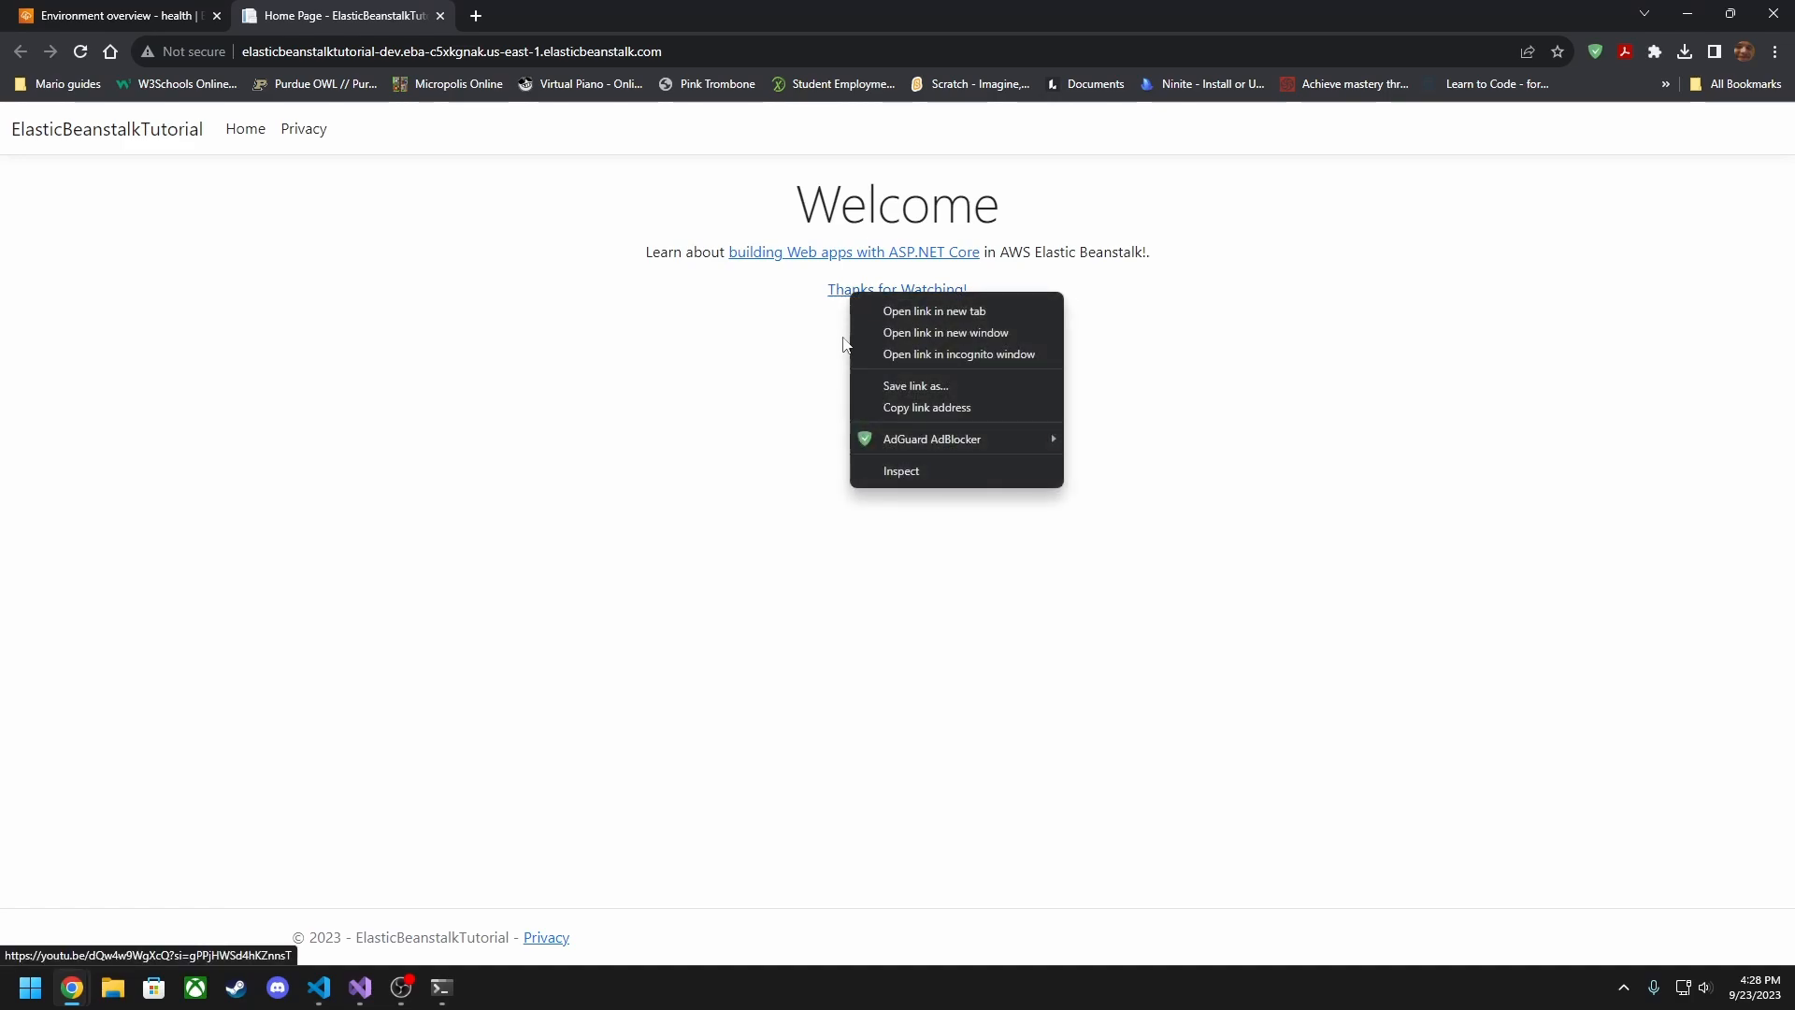
{"action": "left_click", "coordinate": [858, 355]}
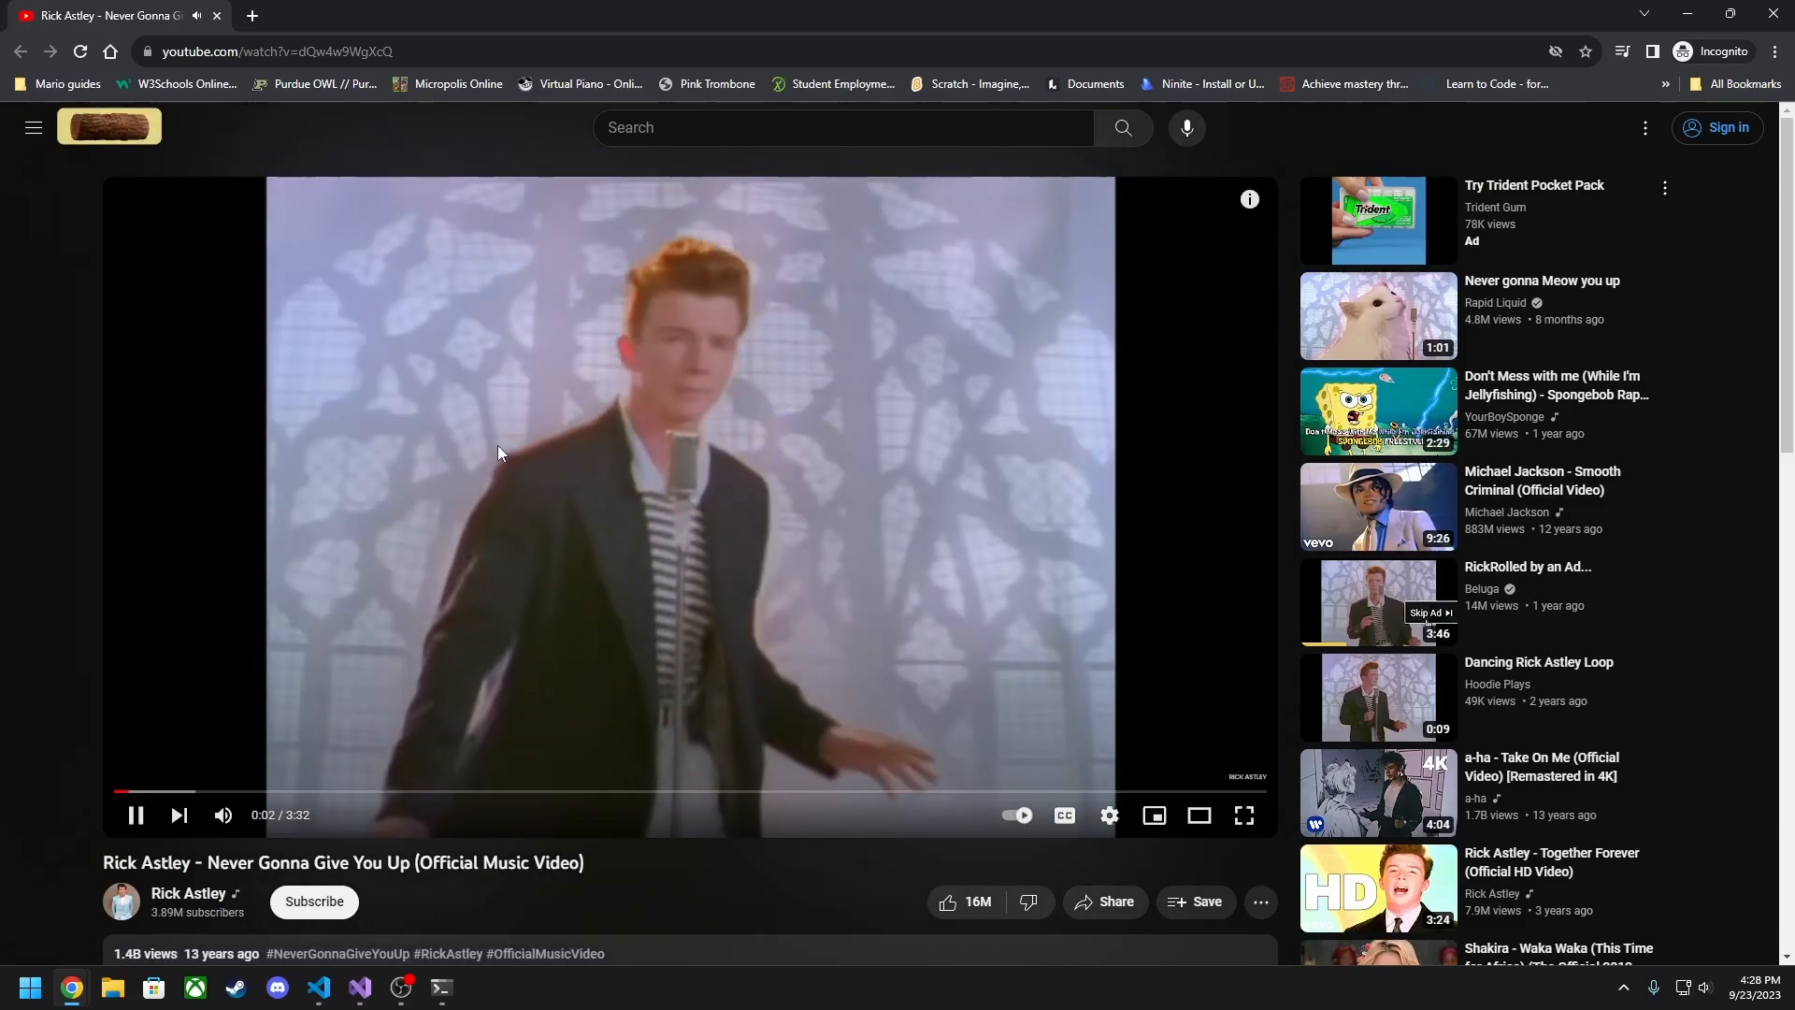
{"action": "left_click", "coordinate": [306, 450]}
{"action": "scroll", "coordinate": [327, 505], "scroll_direction": "down", "scroll_amount": 2}
{"action": "scroll", "coordinate": [334, 518], "scroll_direction": "up", "scroll_amount": 2}
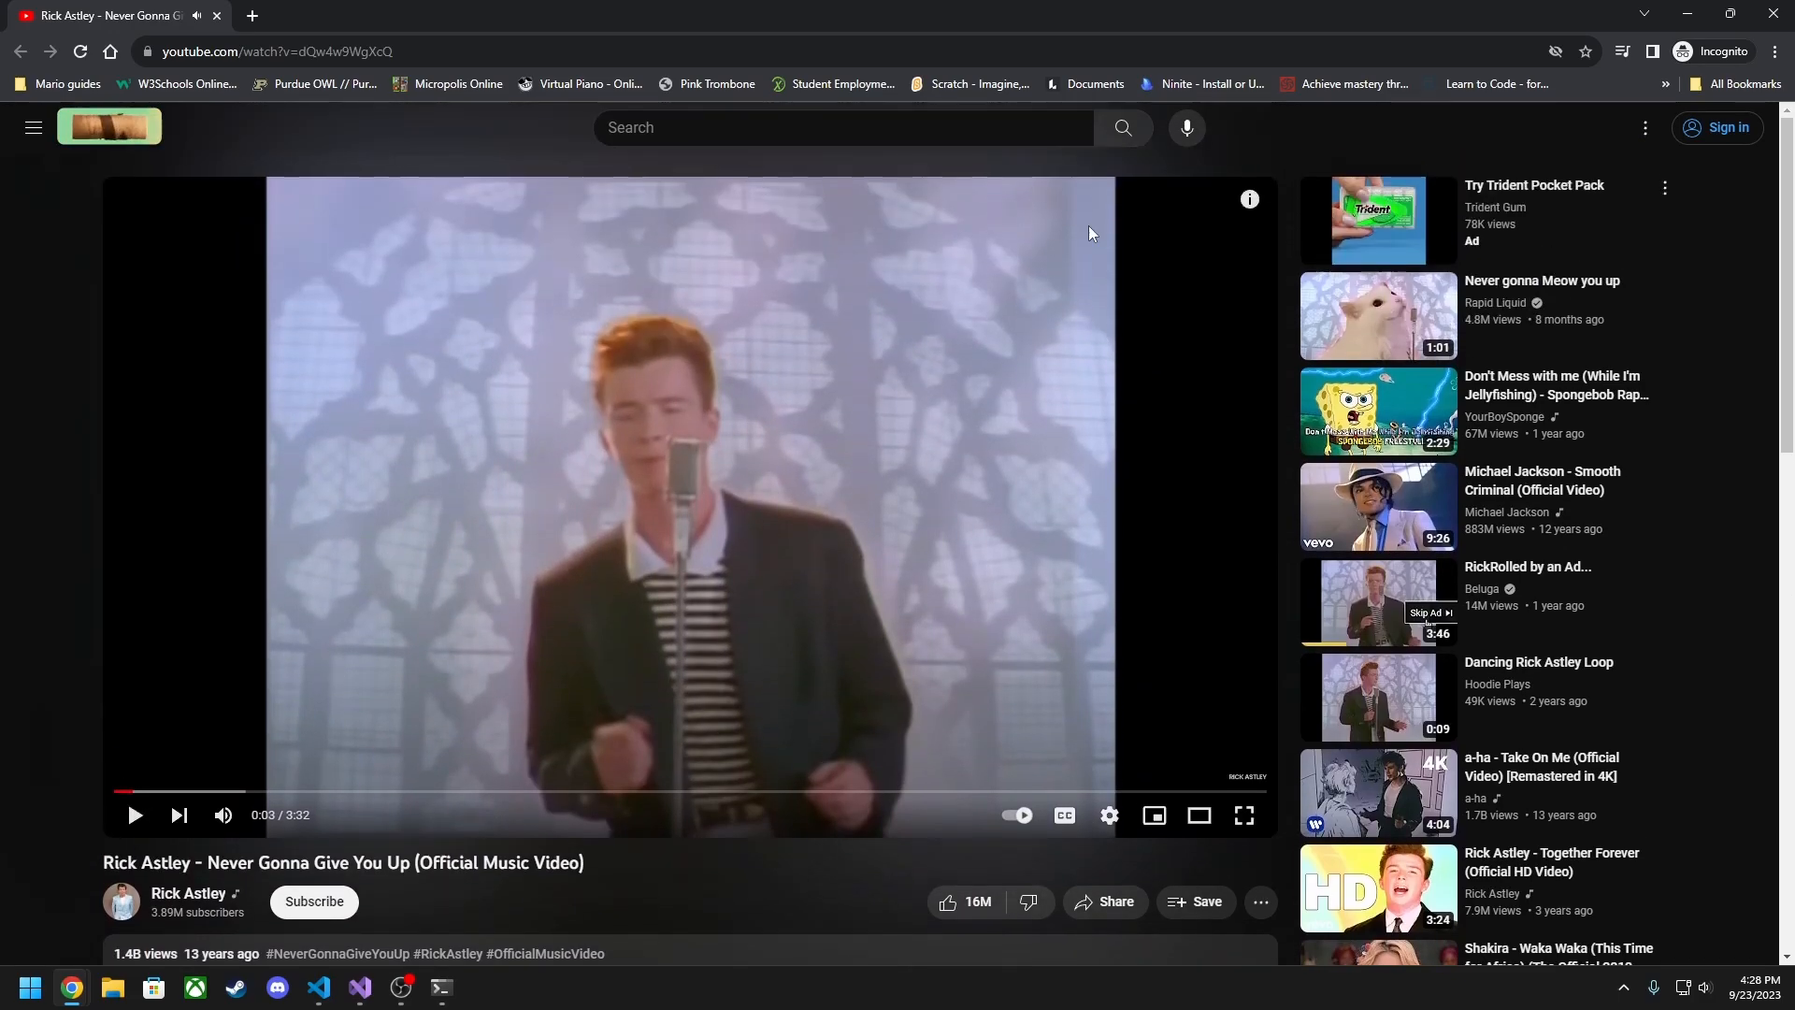
{"action": "left_click", "coordinate": [1772, 13]}
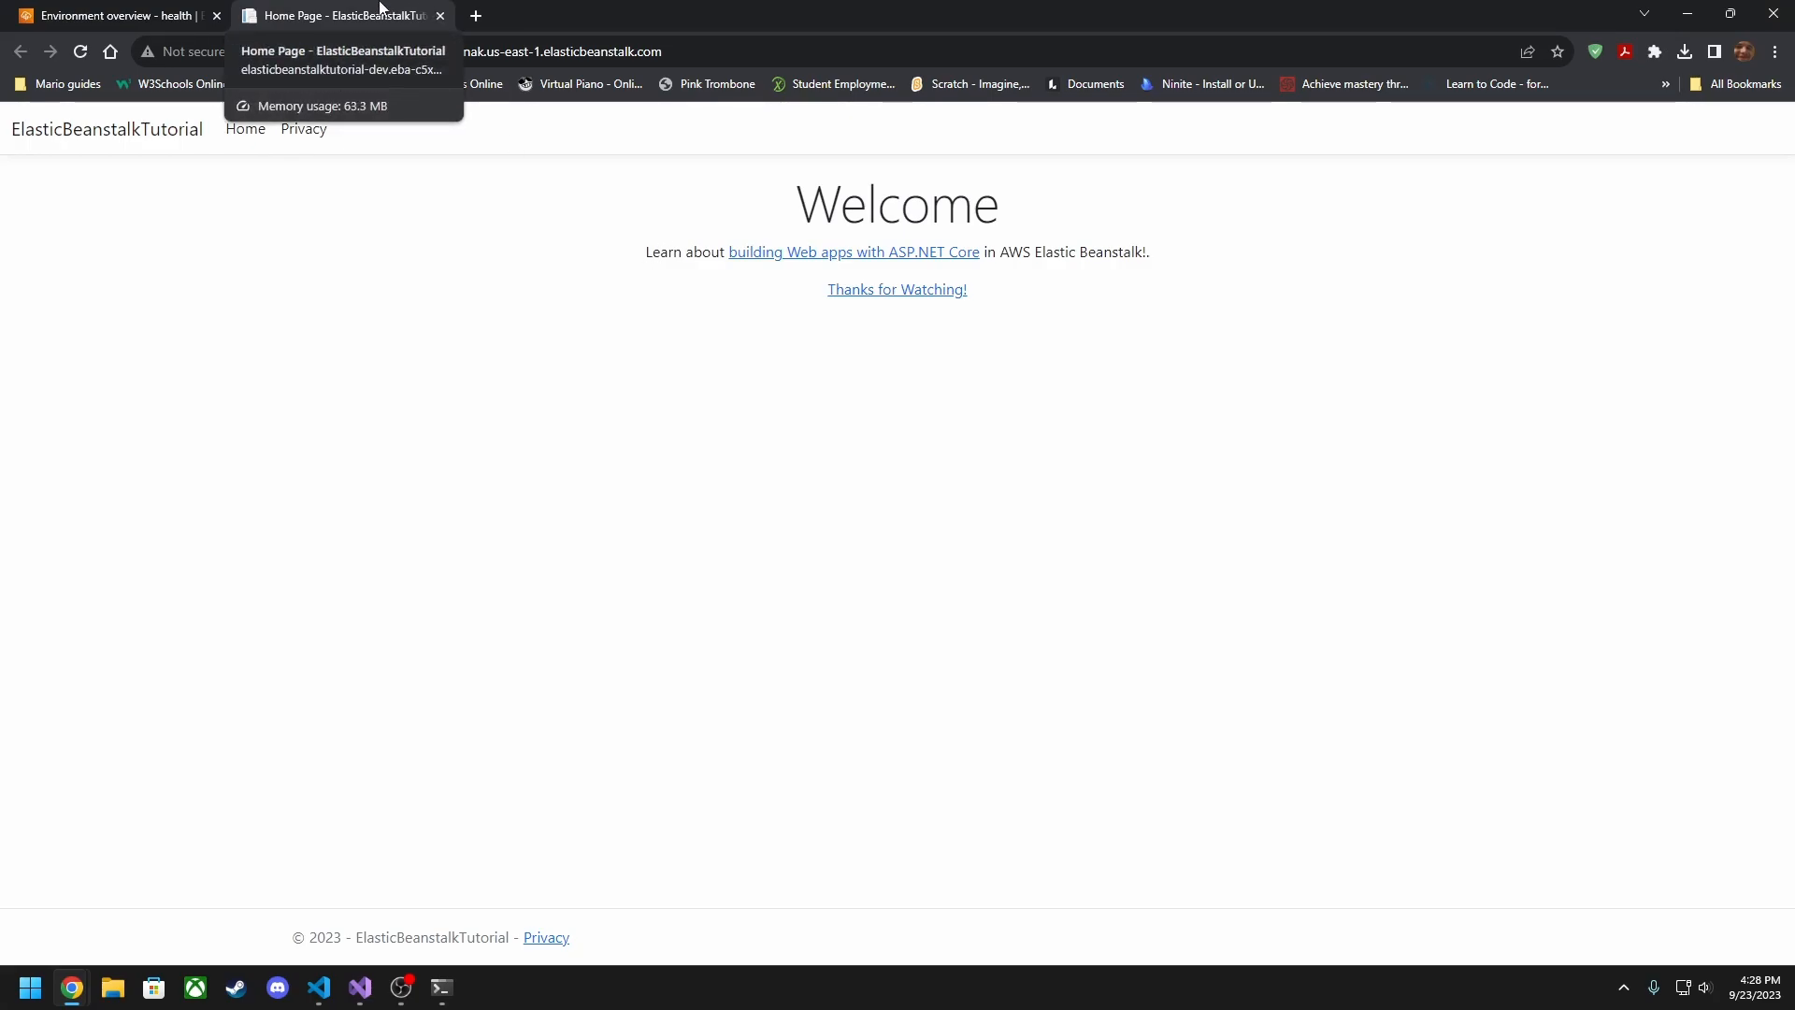
{"action": "middle_click", "coordinate": [379, 8]}
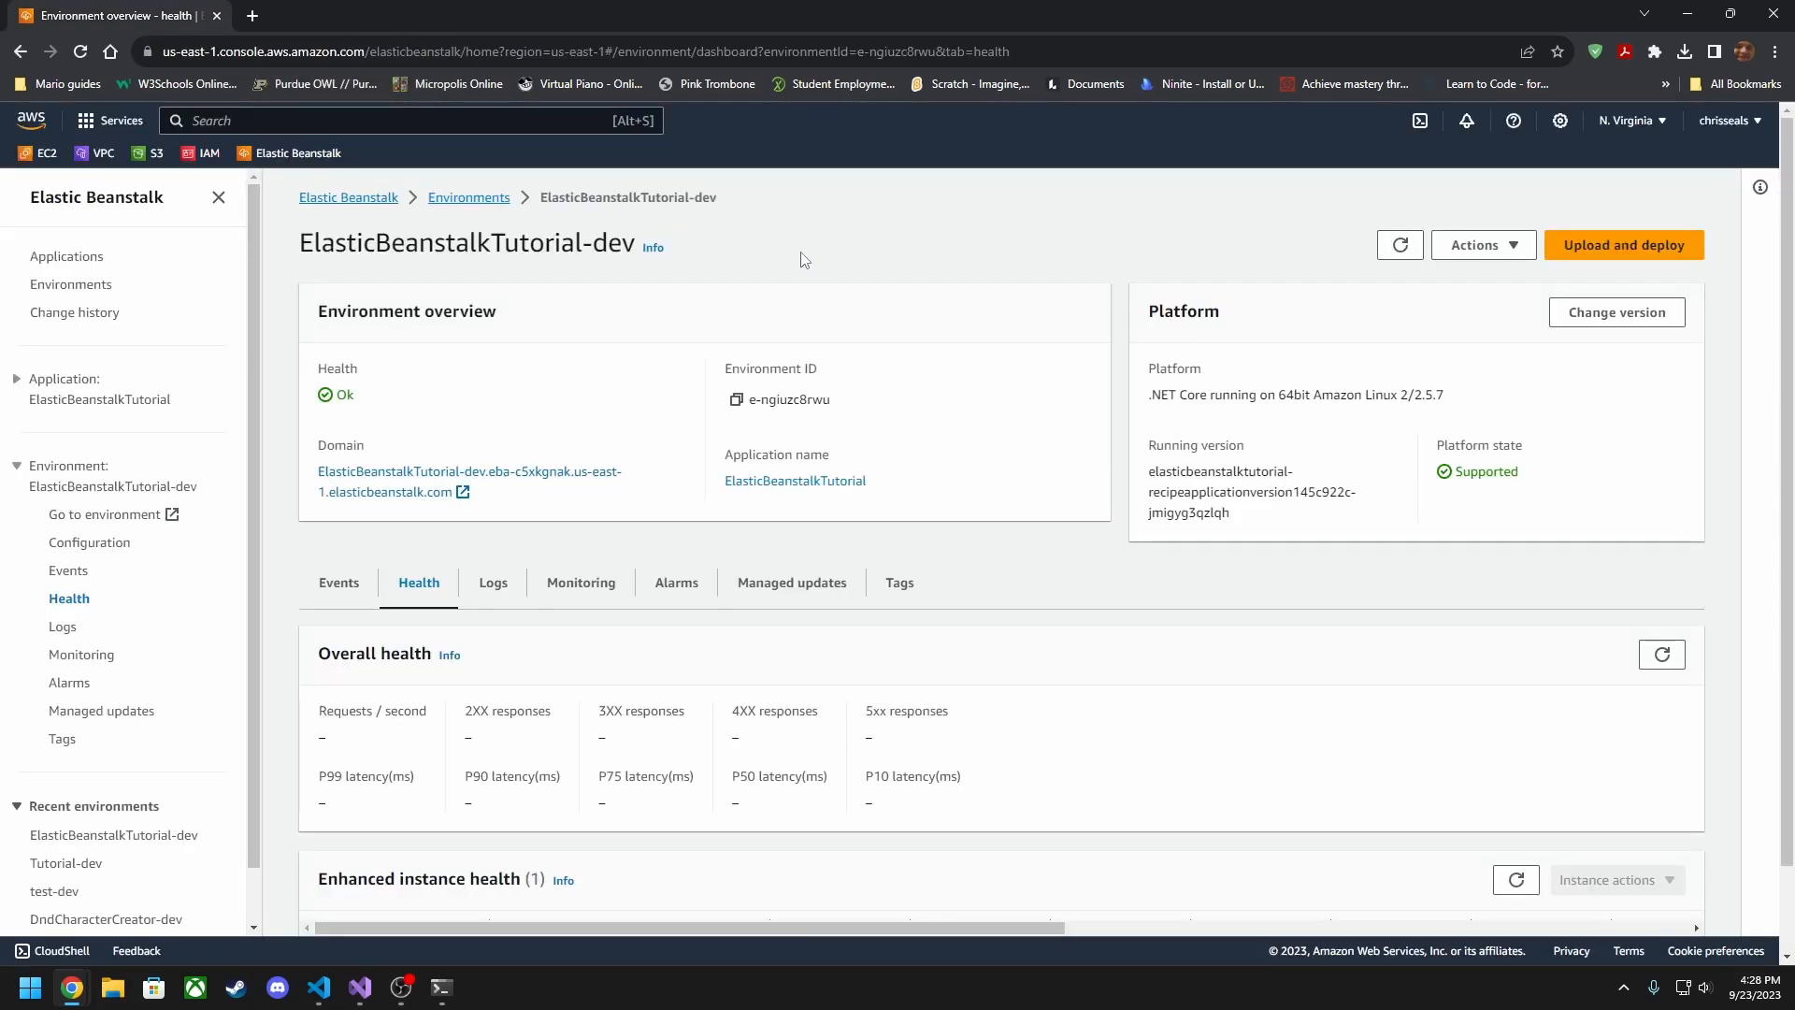